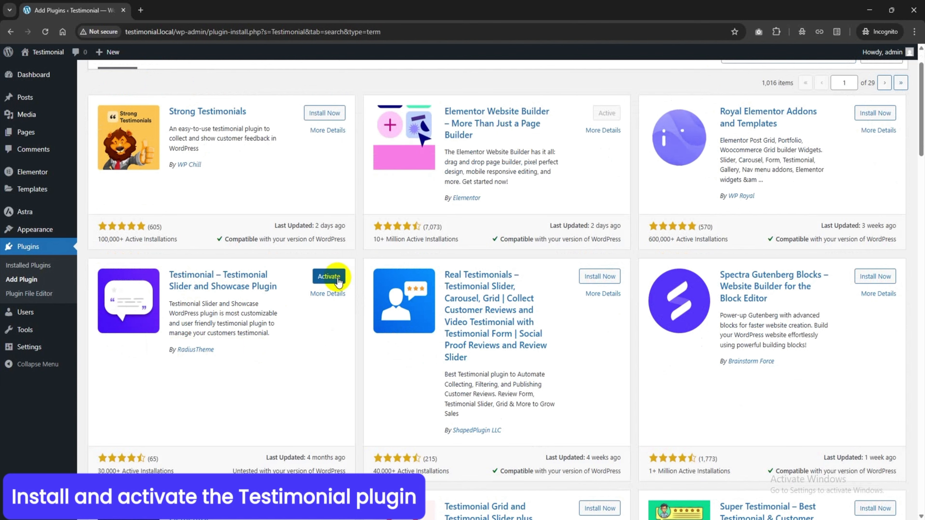
# Activate the free Testimonial Slider and Showcase plugin
pyautogui.click(329, 278)
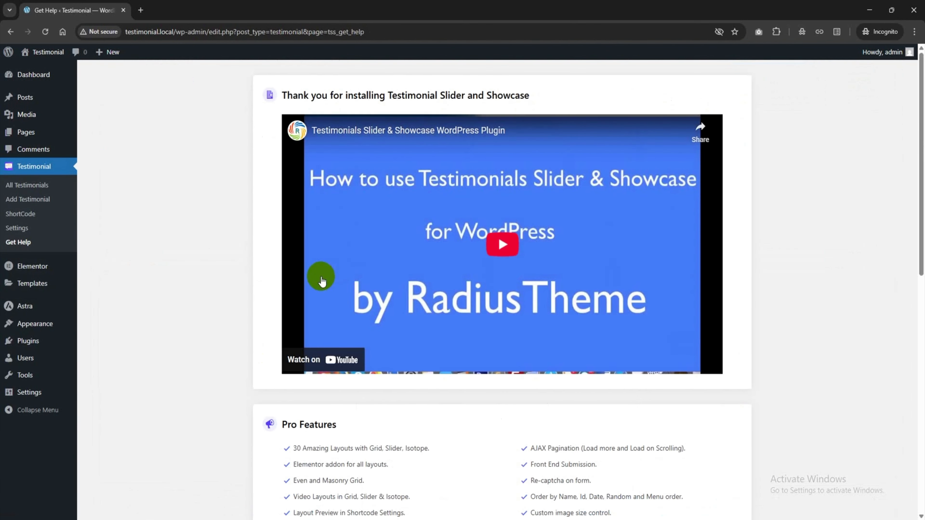
pyautogui.scroll(-10, 320, 277)
pyautogui.scroll(-3, 317, 280)
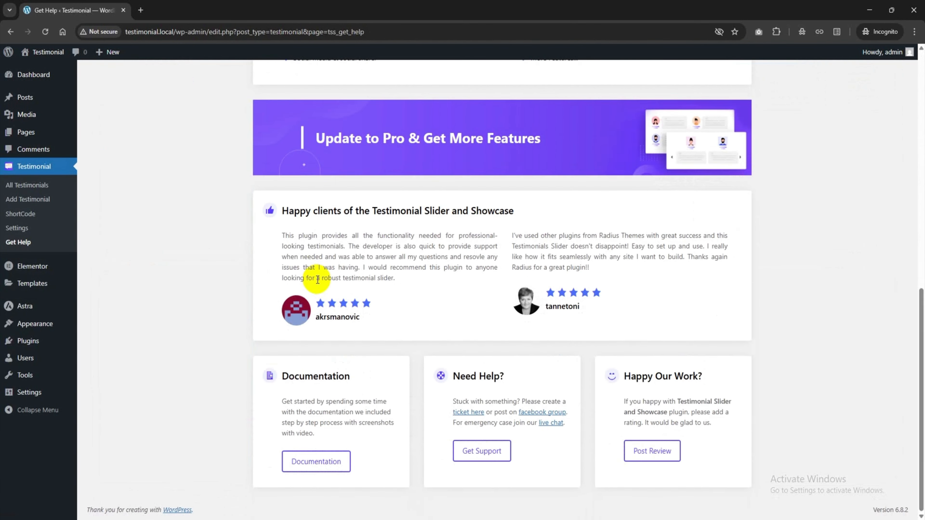
# Upload and install testimonial-slider-and-showcase-pro.2.1.7.zip as a new plugin
pyautogui.click(23, 341)
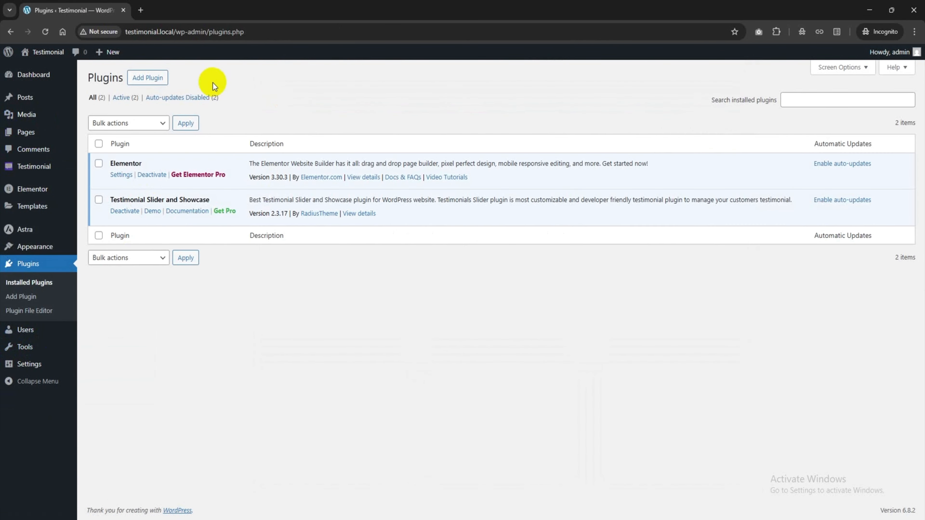
pyautogui.click(155, 81)
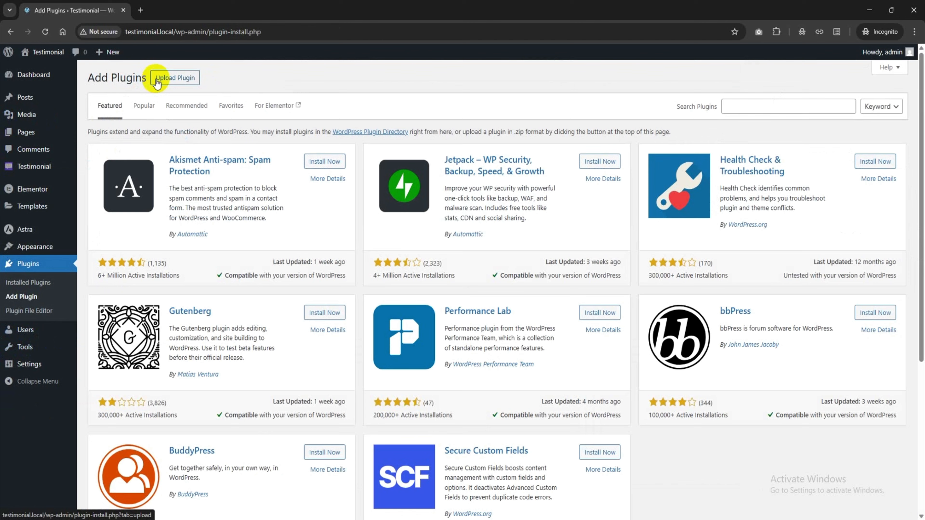
pyautogui.click(165, 78)
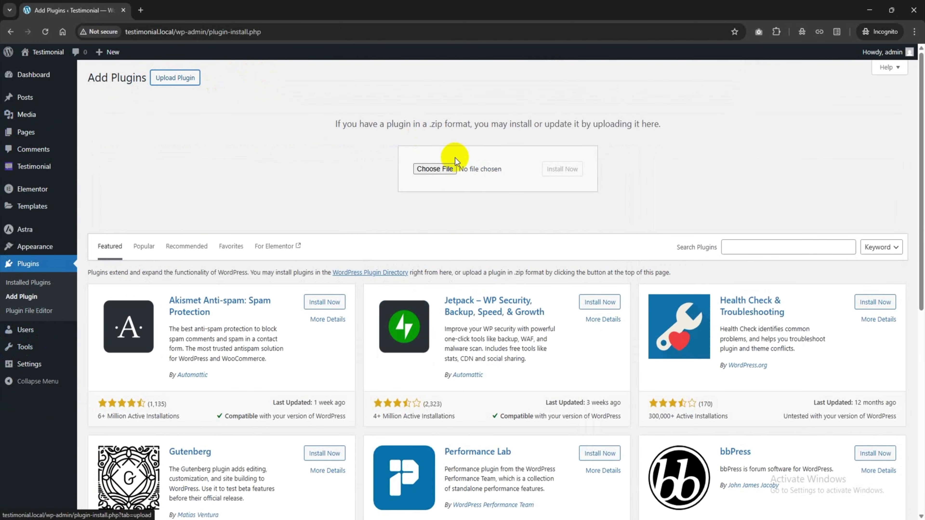
pyautogui.click(441, 169)
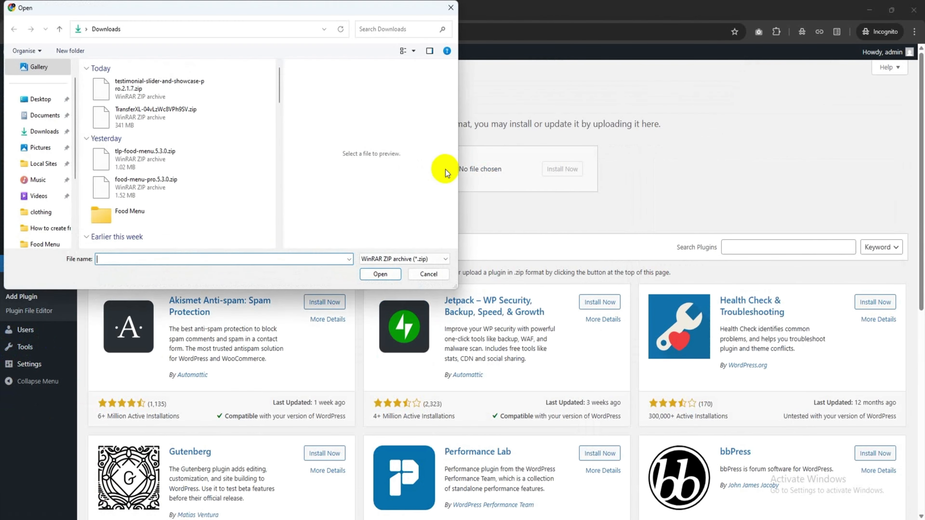
pyautogui.doubleClick(166, 91)
pyautogui.click(558, 175)
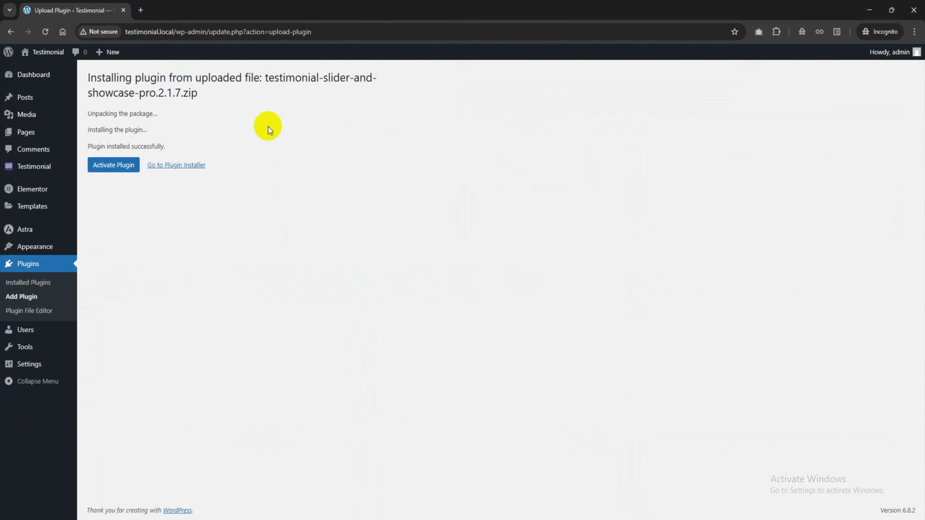
# Activate the Testimonial Slider and Showcase Pro plugin and go to Testimonial Categories
pyautogui.click(116, 168)
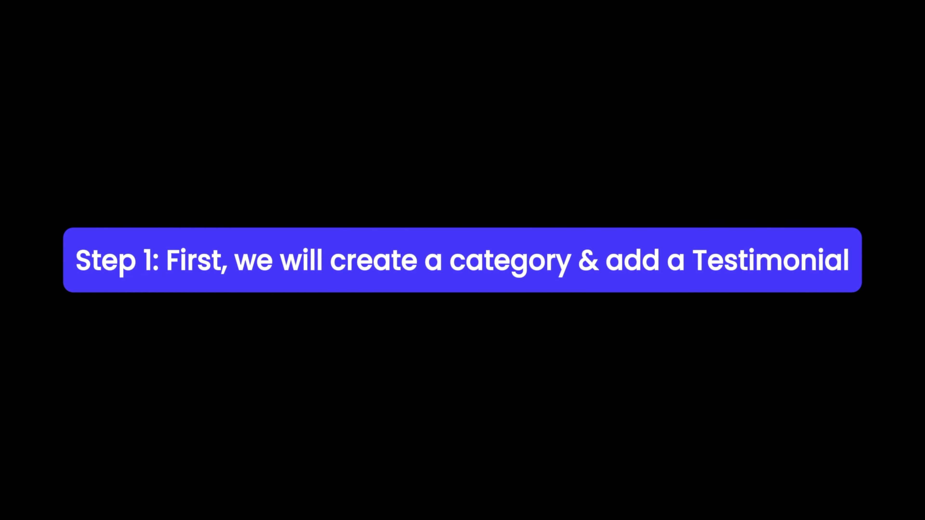
pyautogui.moveTo(18, 165)
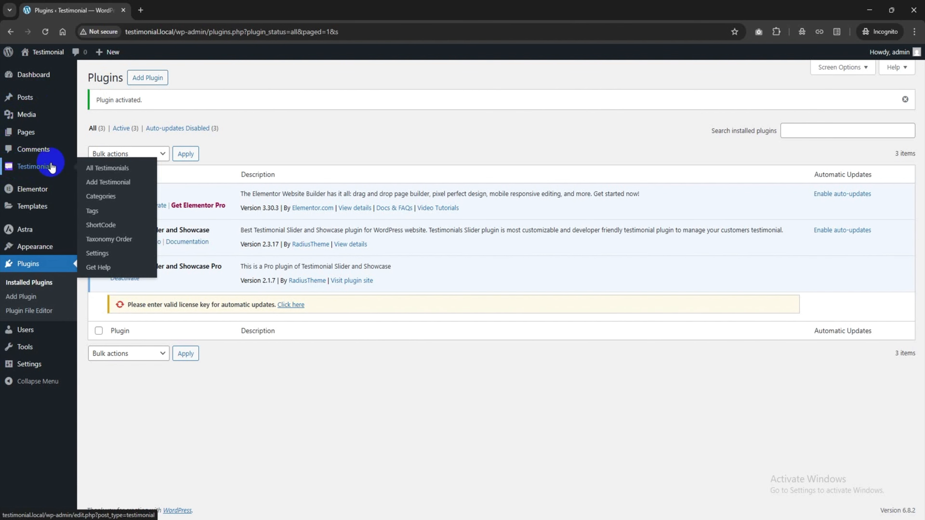
pyautogui.click(109, 197)
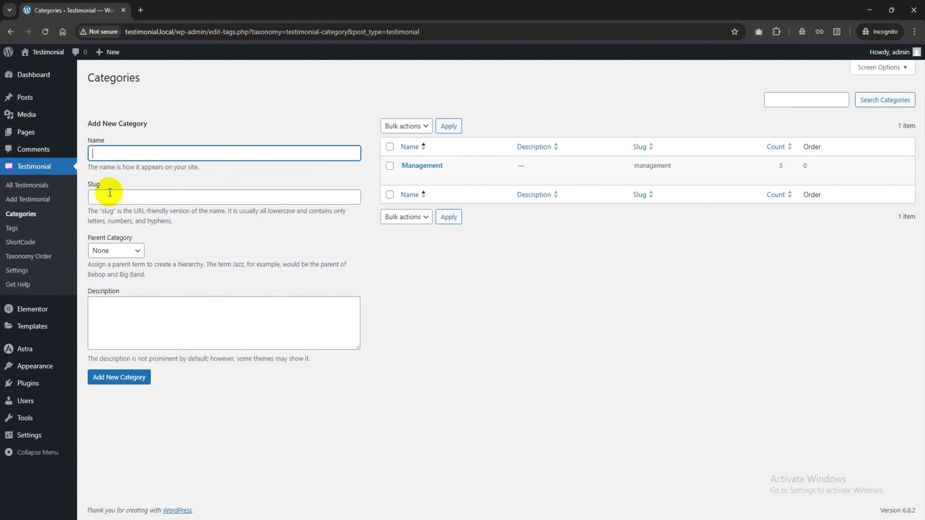
# Add a Marketing testimonial category, then start a new testimonial entry
pyautogui.click(122, 150)
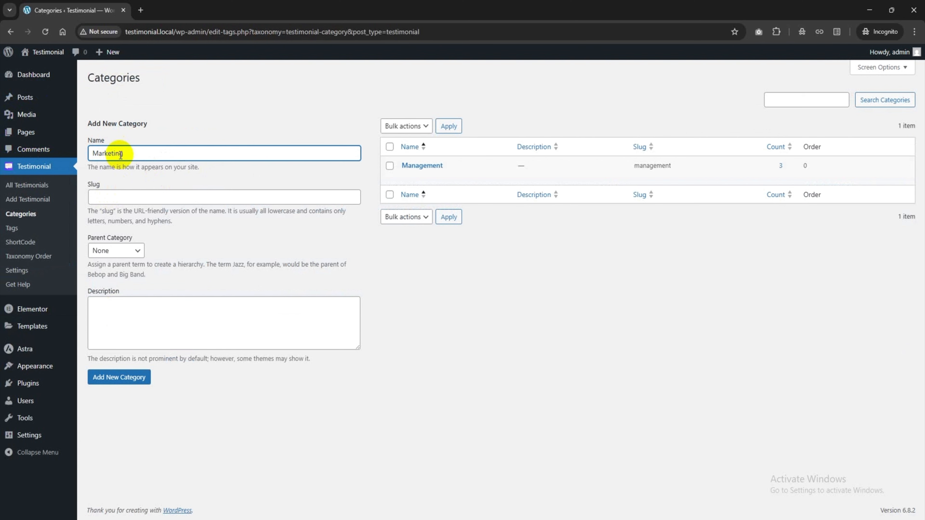
pyautogui.click(119, 377)
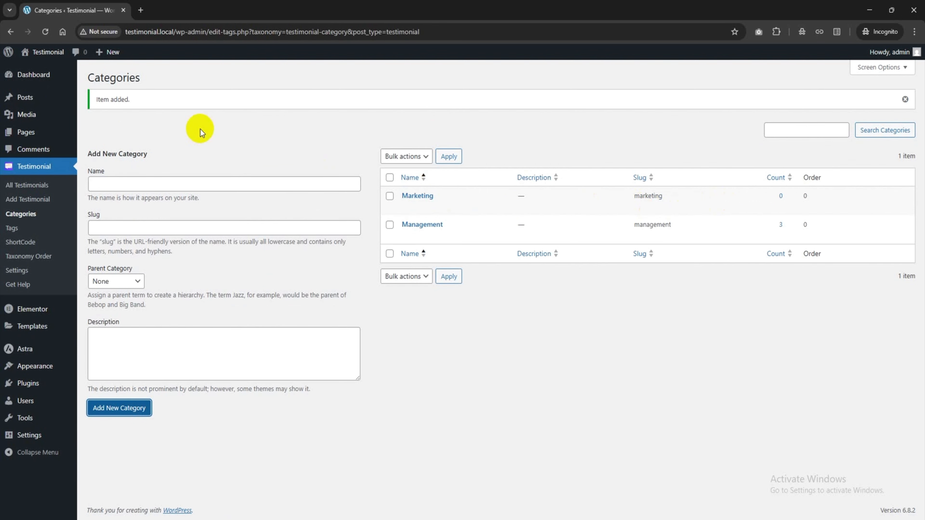
pyautogui.click(33, 203)
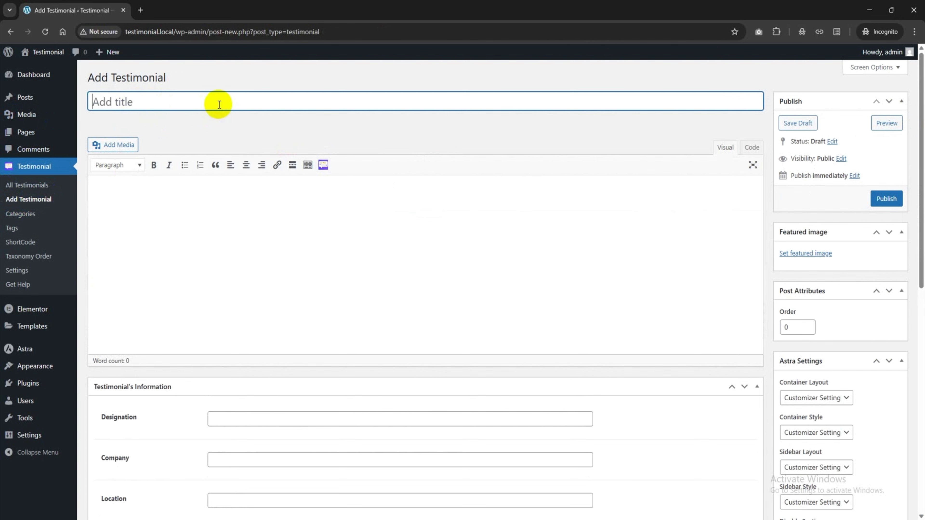
# Paste the reviewer's name as the title and the Lorem ipsum paragraph as body text
pyautogui.click(157, 194)
pyautogui.press('super+v')
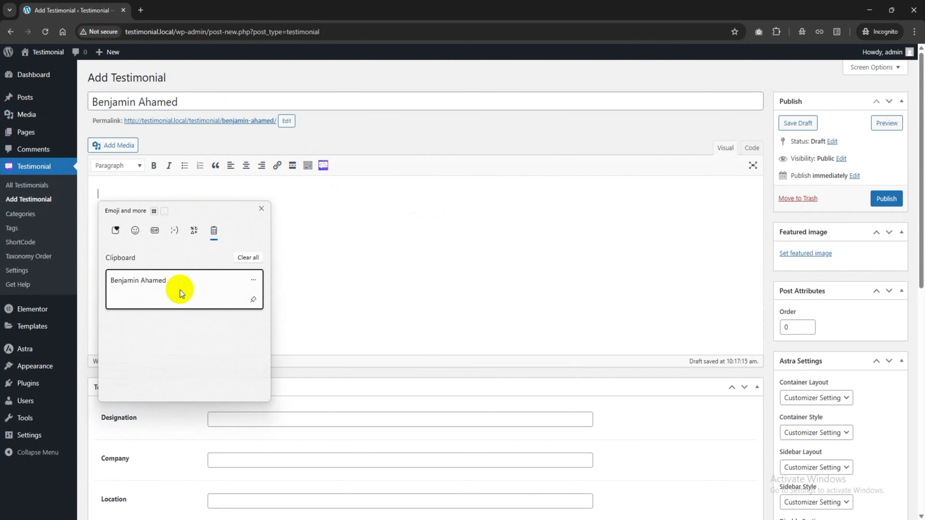
pyautogui.click(189, 194)
pyautogui.write('Lorem ipsum dolor sit amet, consectetur adipiscing elit. Praesent vehicula felis nec aliquam viverra. Vivamus mauris magna, varius et pretium ac, ultrices nec risus. Curabitur id risus magna. Vestibulum augue felis, egestas in laoreet eget, commodo et ipsum. Fusce vel neque quam.')
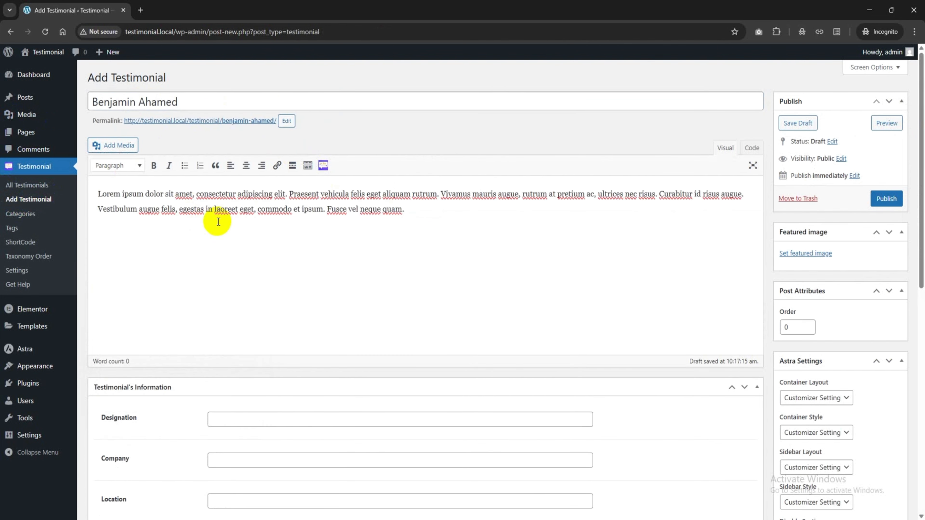
# Enter designation SEO Manager, company RadiusTheme, location Bangladesh, and a five-star rating
pyautogui.scroll(-3, 215, 223)
pyautogui.click(247, 321)
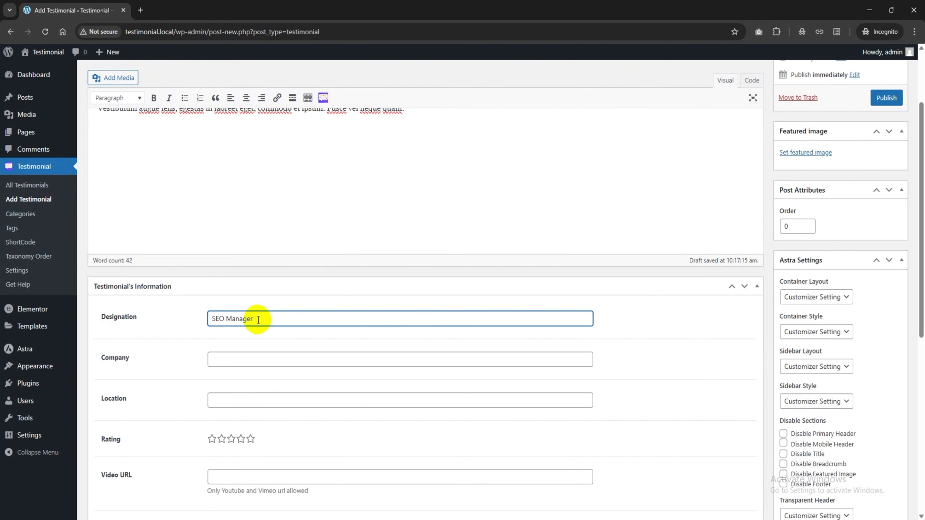
pyautogui.scroll(-1, 259, 319)
pyautogui.click(239, 308)
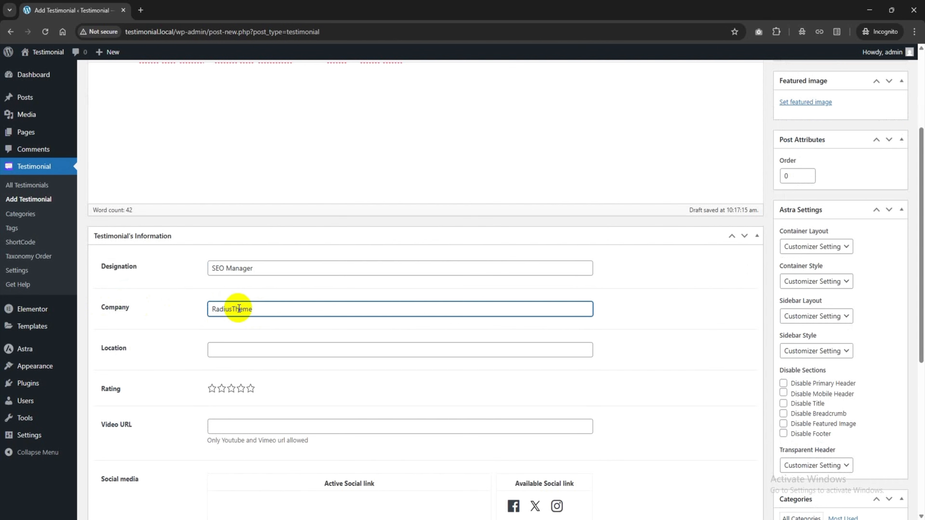
pyautogui.click(247, 351)
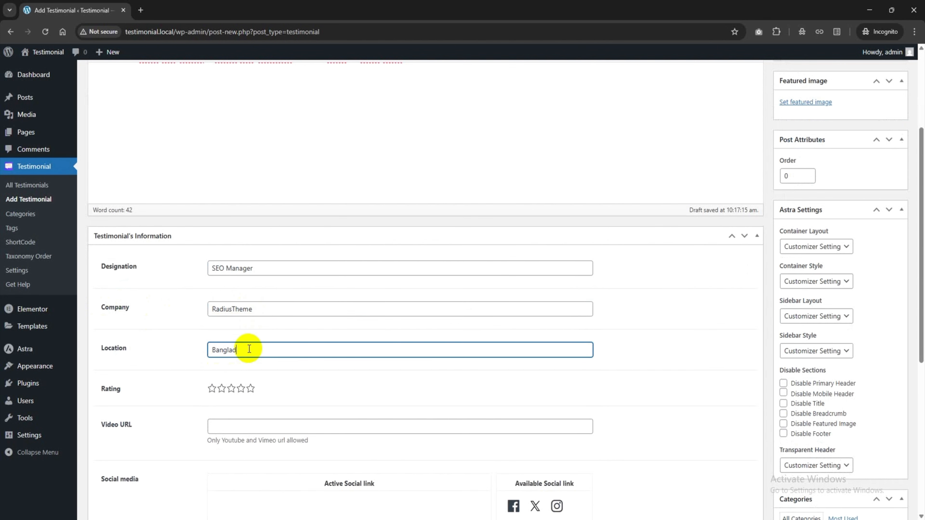
pyautogui.scroll(-2, 157, 320)
pyautogui.click(251, 288)
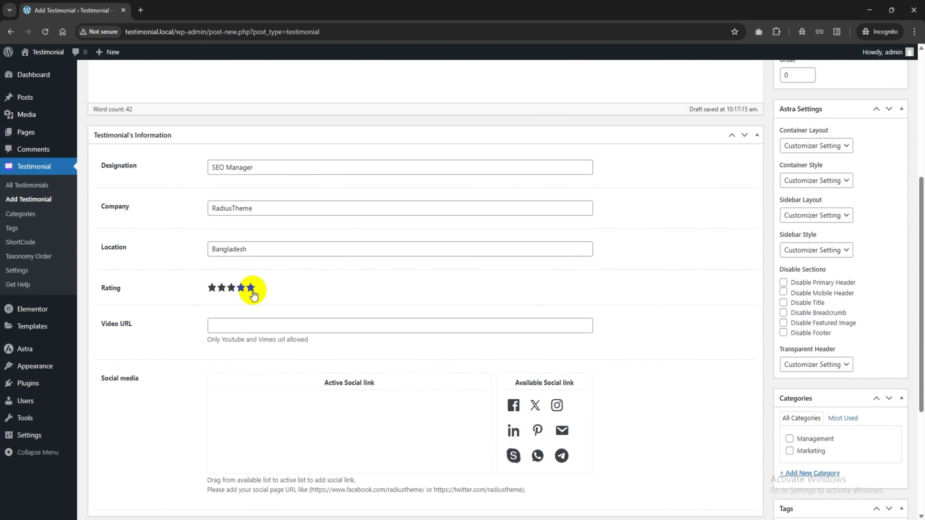
# Add Facebook and WhatsApp to the active social links
pyautogui.scroll(-1, 280, 324)
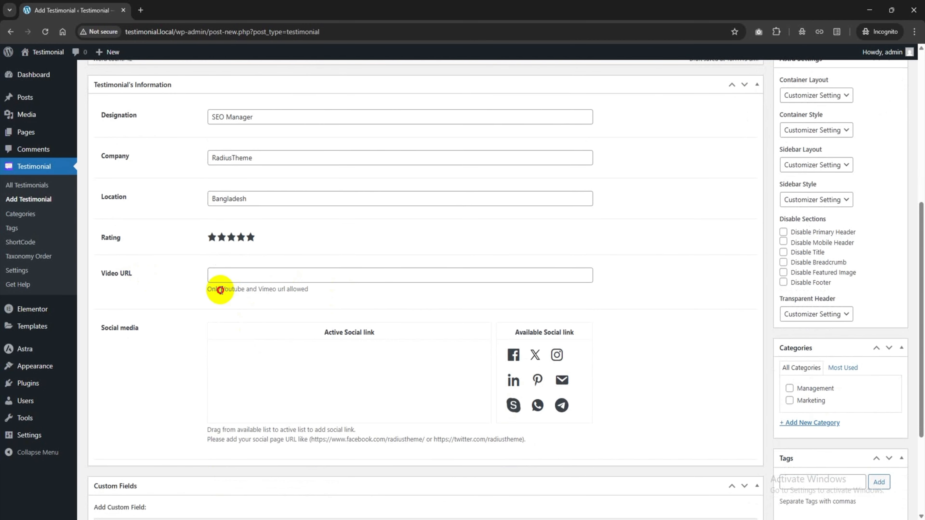
pyautogui.moveTo(220, 289); pyautogui.dragTo(282, 292)
pyautogui.click(270, 276)
pyautogui.scroll(-1, 173, 300)
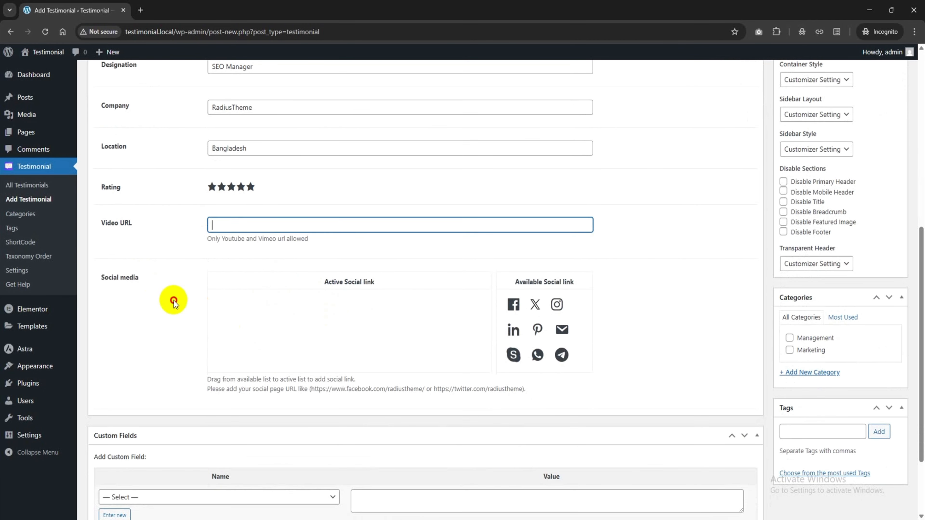
pyautogui.moveTo(513, 304); pyautogui.dragTo(326, 310)
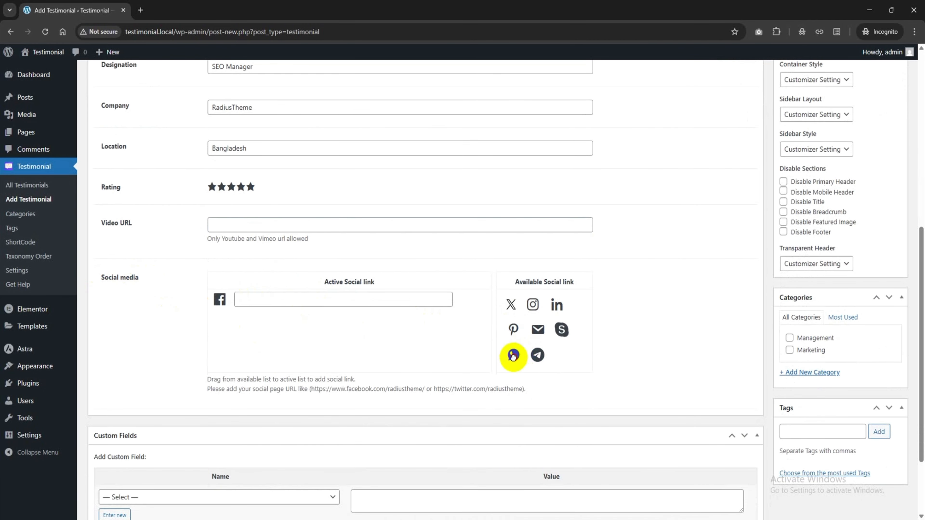
pyautogui.moveTo(512, 353); pyautogui.dragTo(276, 323)
pyautogui.scroll(7, 275, 323)
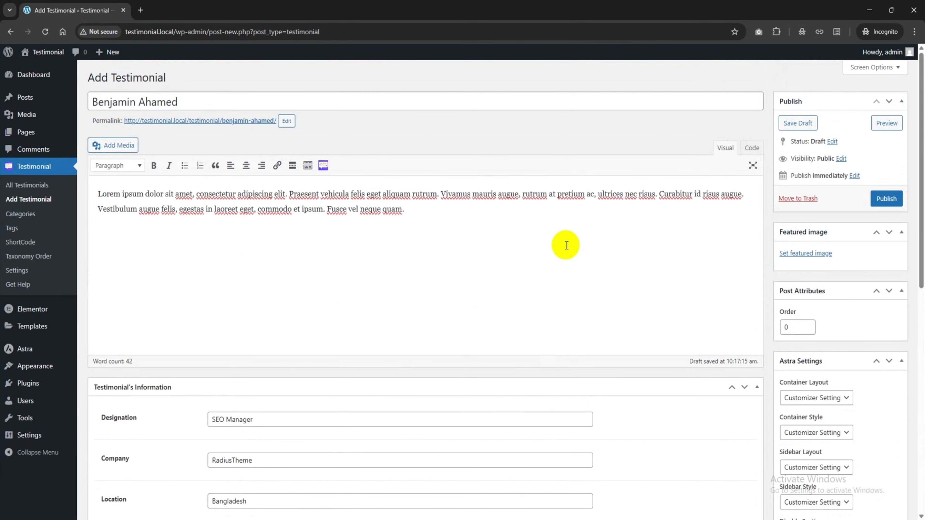
# Set the first library photo as the testimonial's featured image
pyautogui.click(799, 260)
pyautogui.click(53, 177)
pyautogui.click(859, 487)
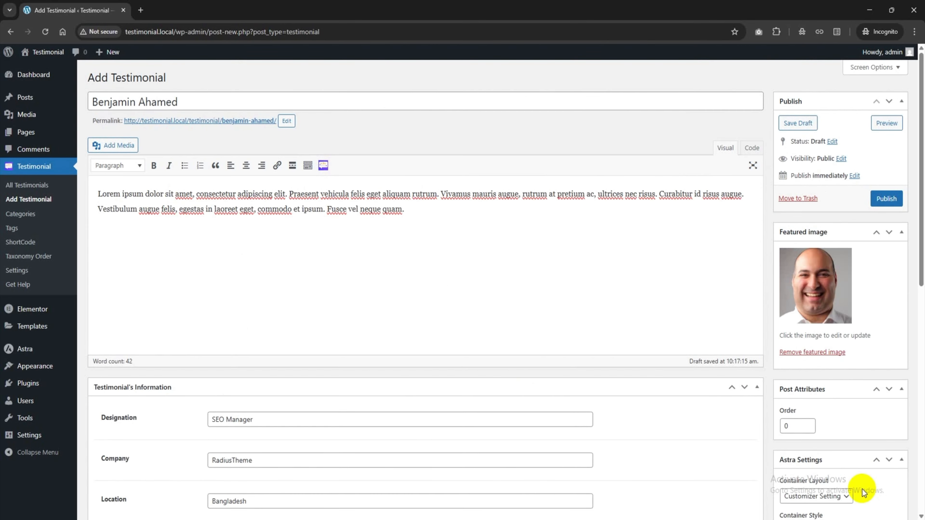
pyautogui.scroll(-3, 831, 329)
pyautogui.scroll(-5, 832, 326)
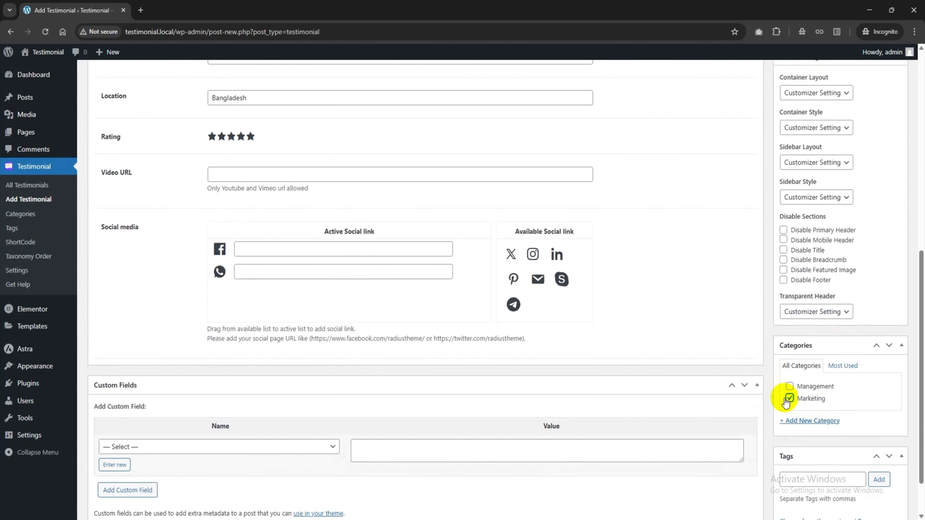
# File the testimonial under Marketing, publish it, and view the testimonials list
pyautogui.click(789, 398)
pyautogui.scroll(-1, 799, 401)
pyautogui.scroll(8, 660, 340)
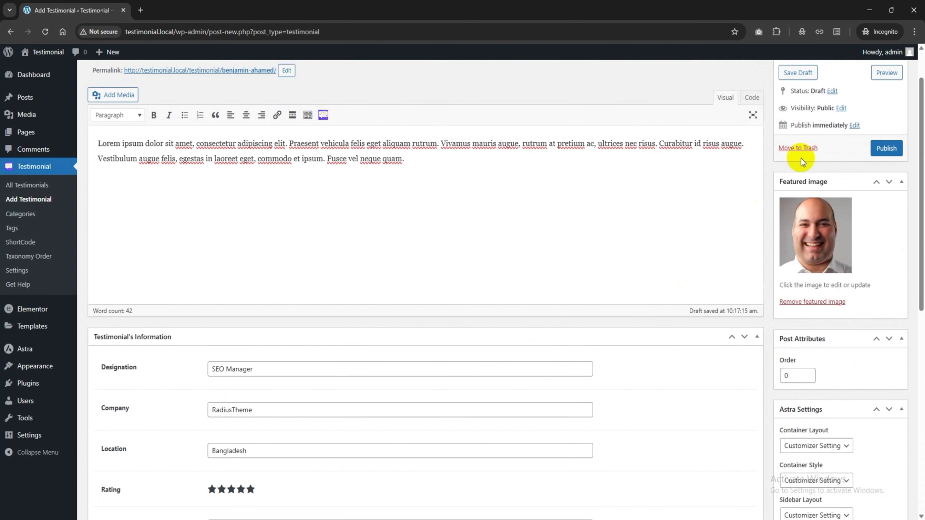
pyautogui.click(884, 148)
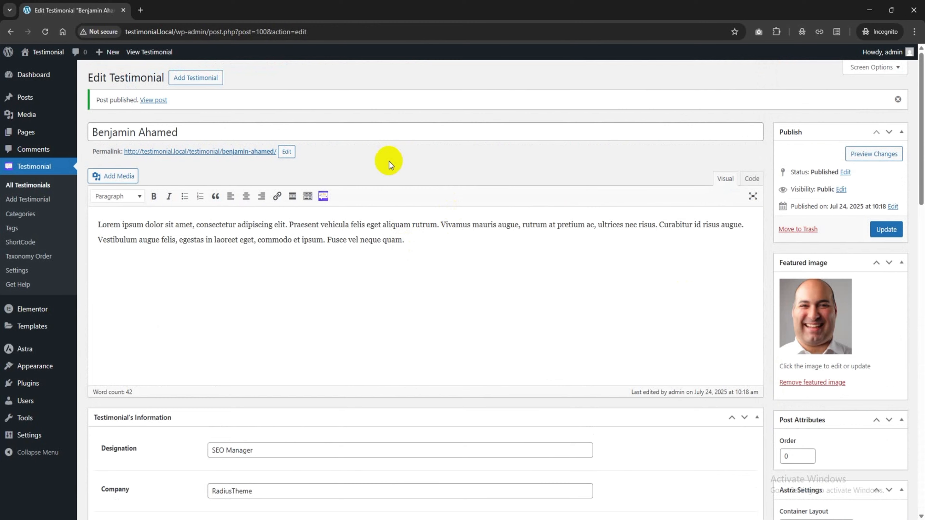
pyautogui.click(30, 187)
pyautogui.moveTo(161, 172)
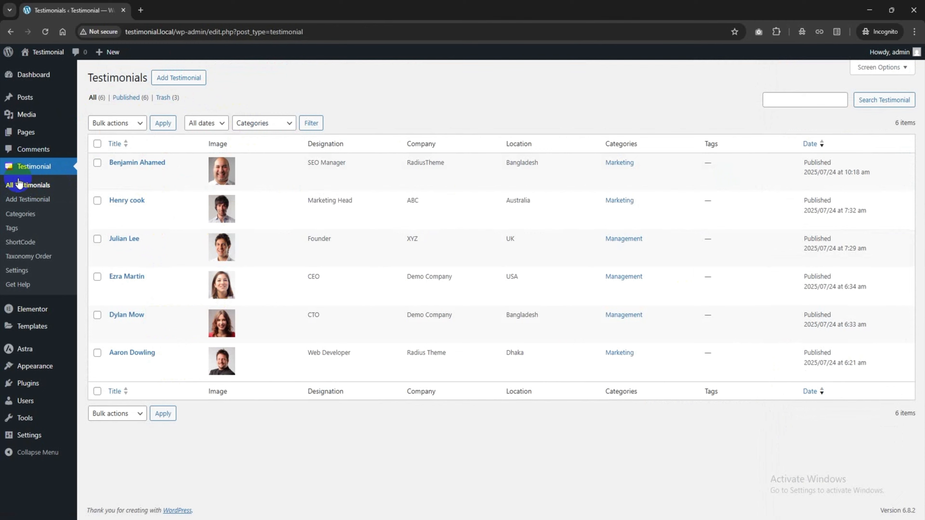
# Open Testimonial > ShortCode in a new browser tab and switch to it
pyautogui.click(26, 241)
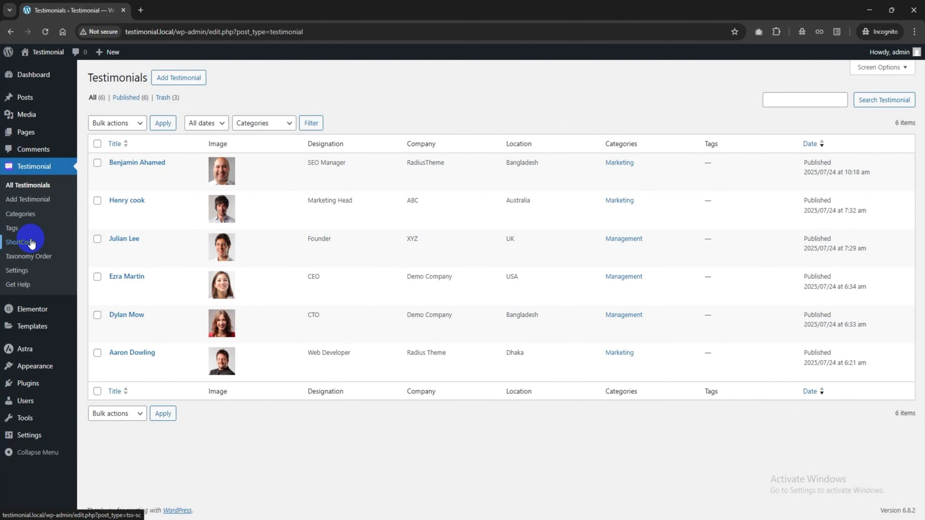
pyautogui.rightClick(34, 245)
pyautogui.click(61, 251)
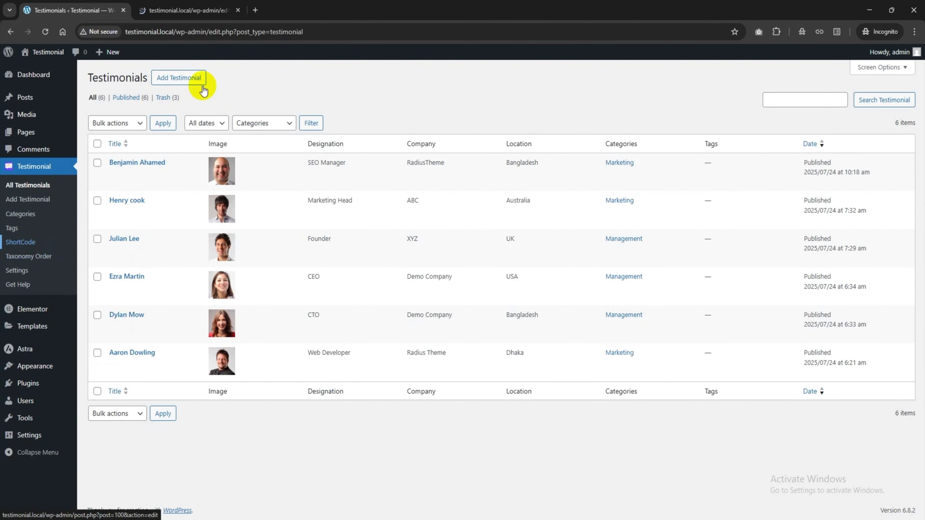
pyautogui.click(213, 7)
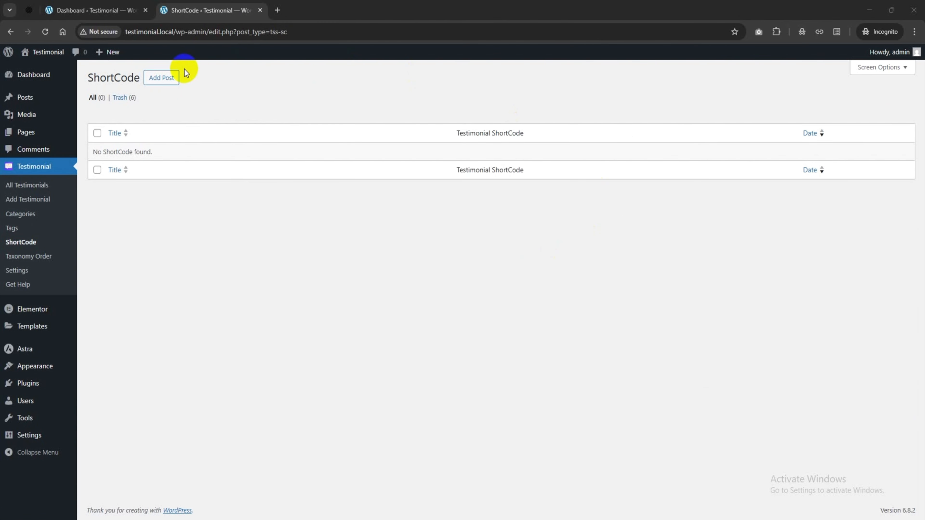
# Create a shortcode titled Testimonial Showcase using the grid layout type and Layout 8
pyautogui.click(172, 81)
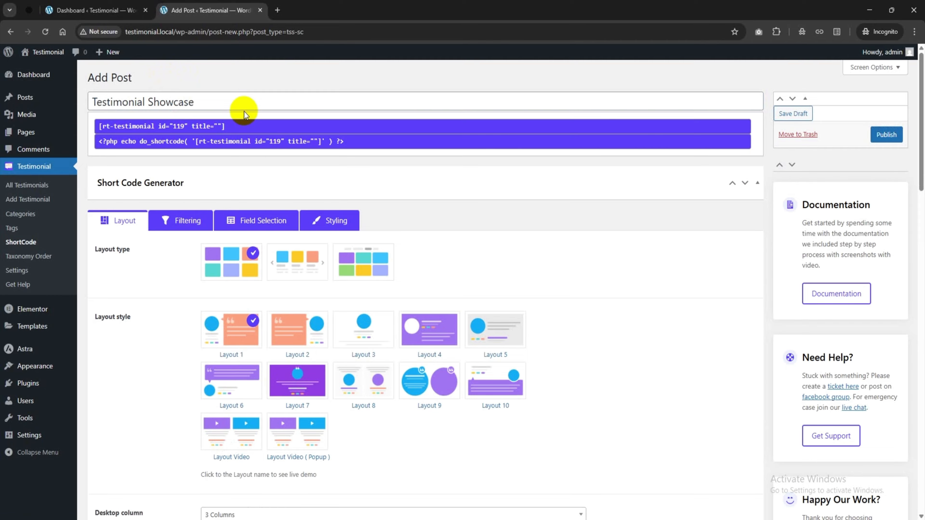
pyautogui.scroll(-4, 244, 111)
pyautogui.click(300, 113)
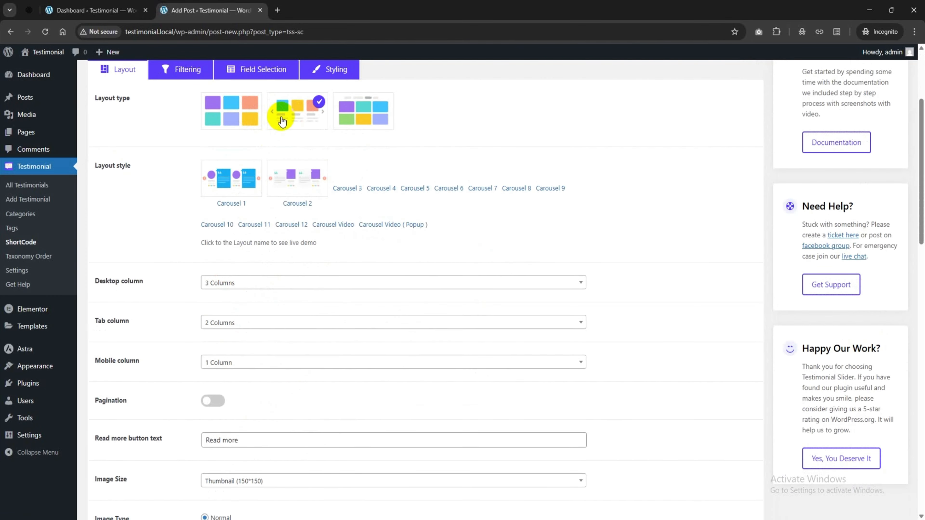
pyautogui.click(362, 120)
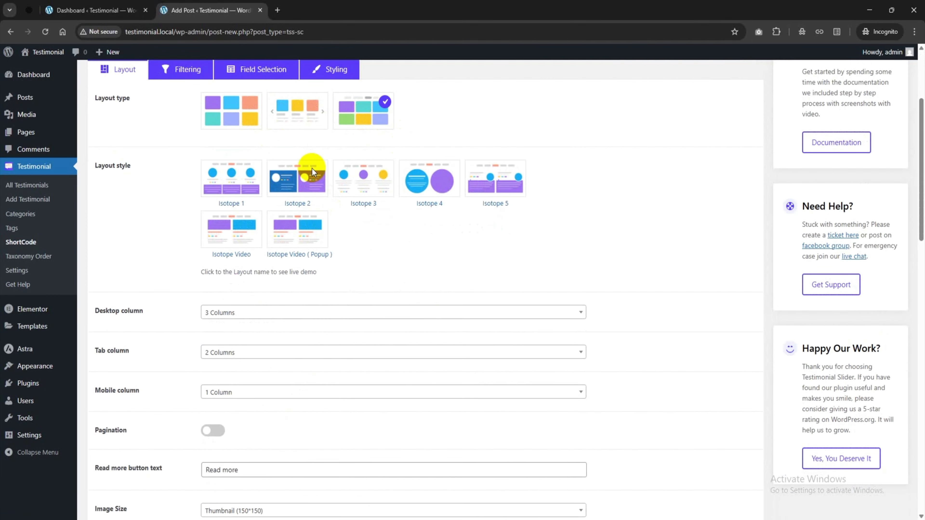
pyautogui.click(234, 111)
pyautogui.scroll(-1, 236, 138)
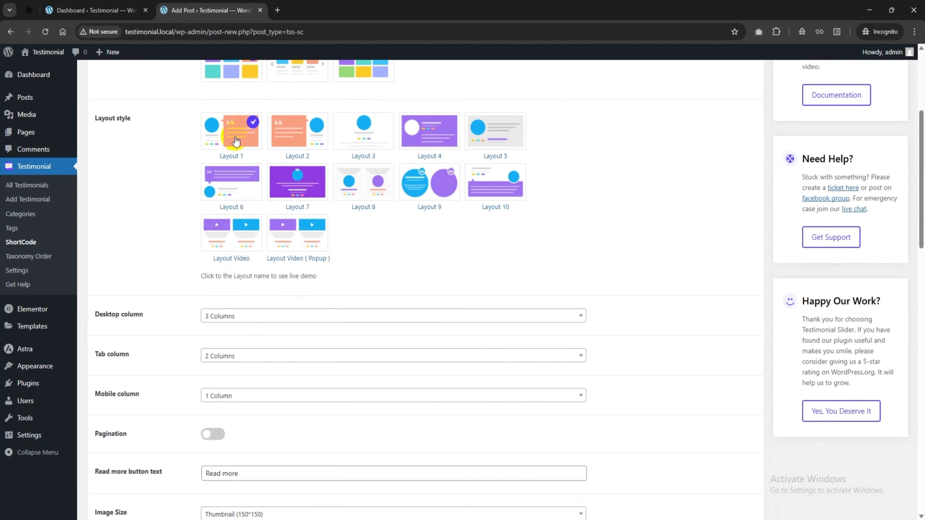
pyautogui.scroll(1, 236, 140)
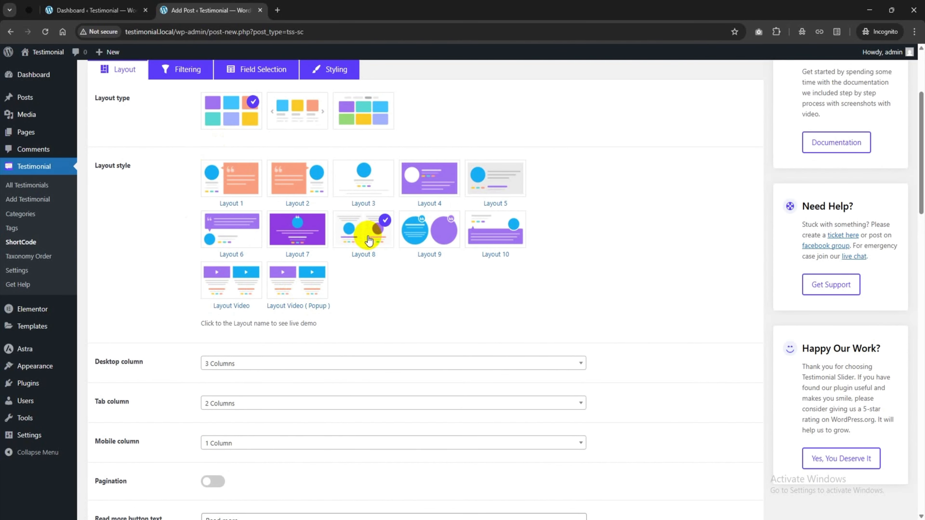
pyautogui.scroll(-12, 364, 240)
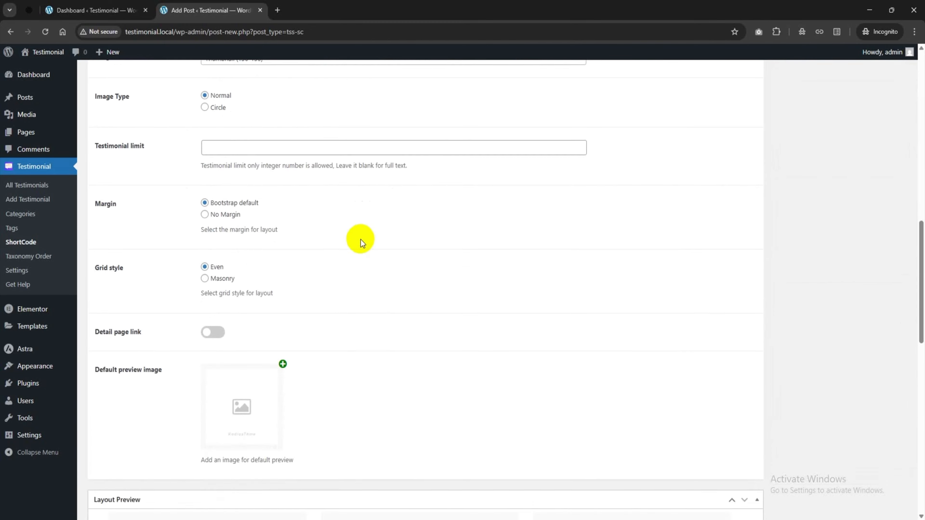
# Keep the shortcode grid at 3 columns on desktop
pyautogui.scroll(-14, 361, 239)
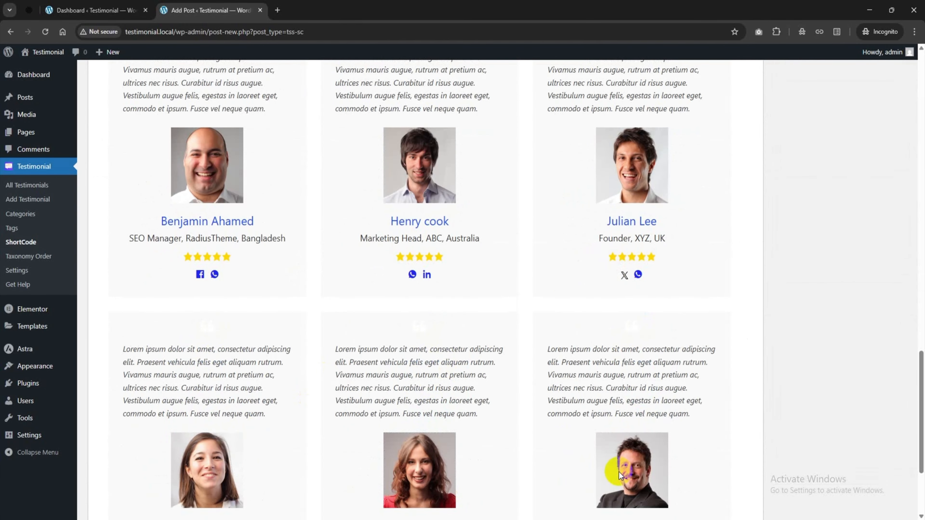
pyautogui.scroll(6, 583, 452)
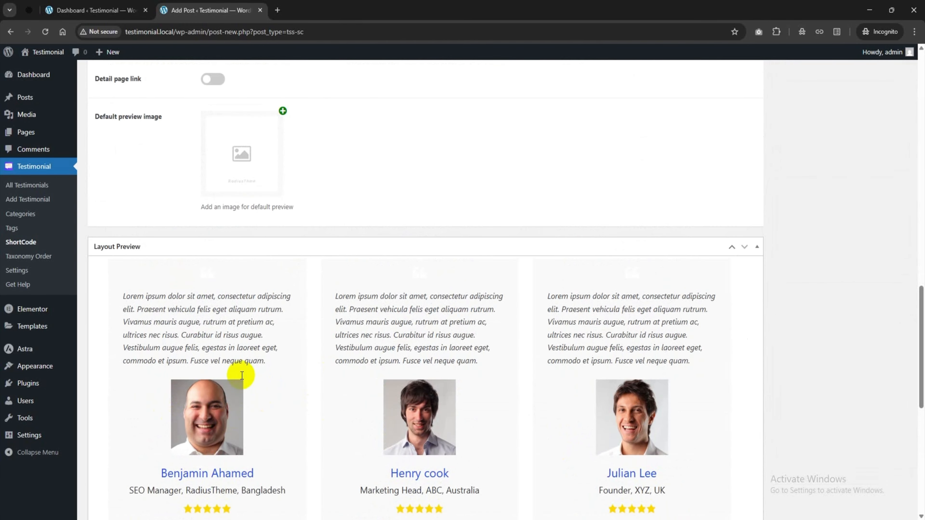
pyautogui.scroll(12, 242, 376)
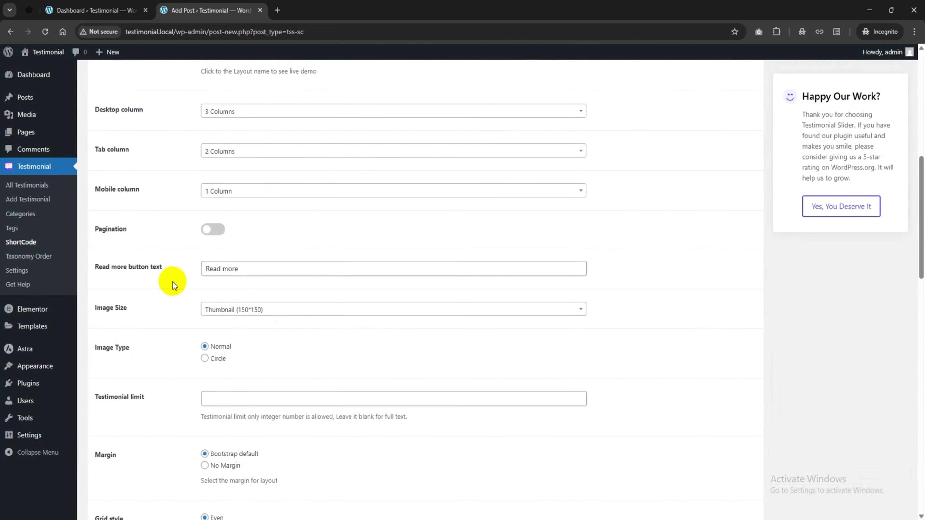
pyautogui.scroll(2, 210, 230)
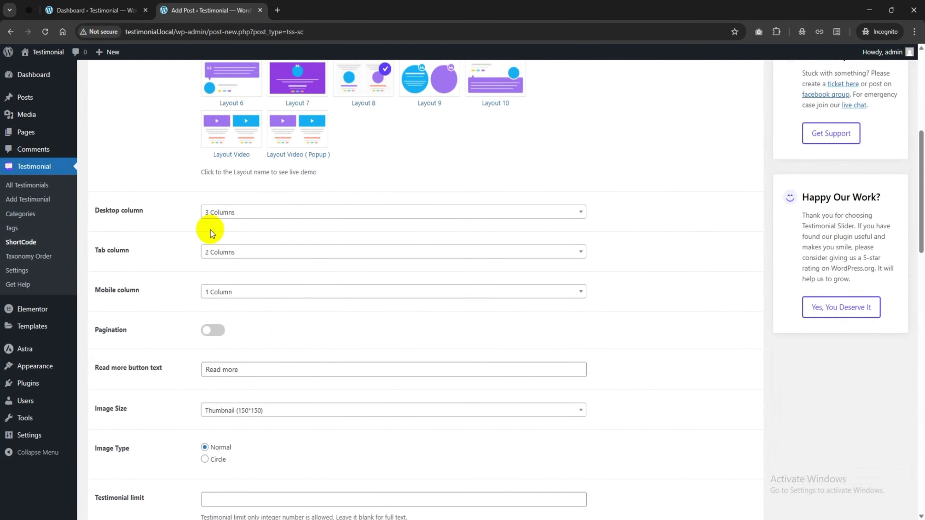
pyautogui.click(241, 213)
pyautogui.click(158, 240)
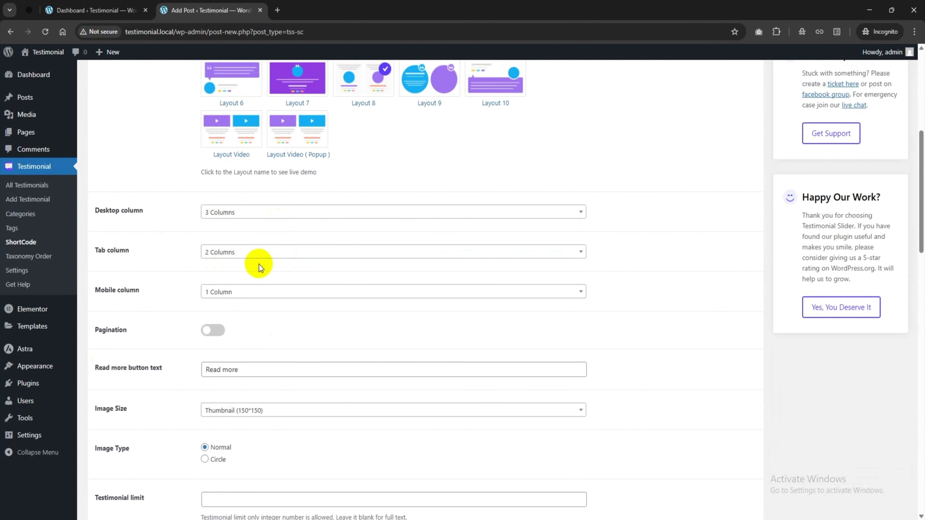
pyautogui.scroll(-2, 259, 264)
pyautogui.click(224, 269)
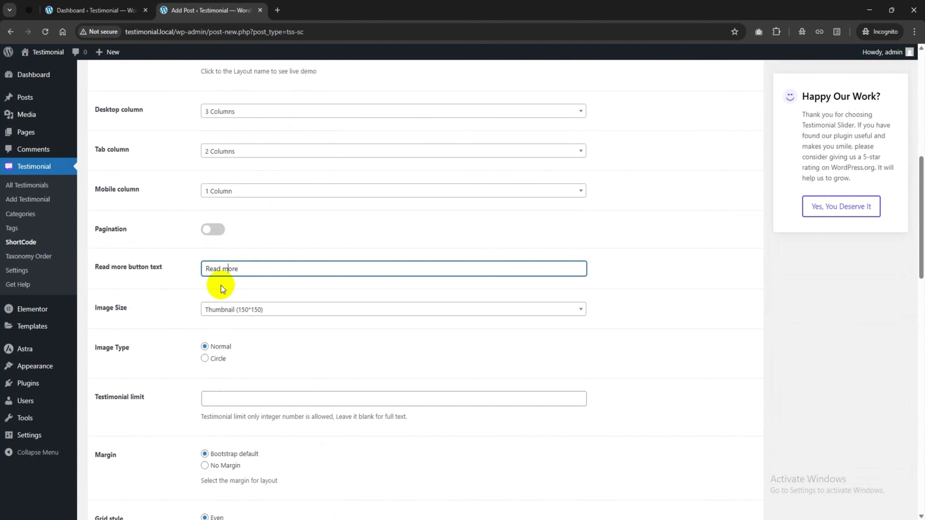
# Keep the thumbnail image size and set Image Type to Circle
pyautogui.scroll(-1, 221, 287)
pyautogui.click(233, 259)
pyautogui.click(239, 261)
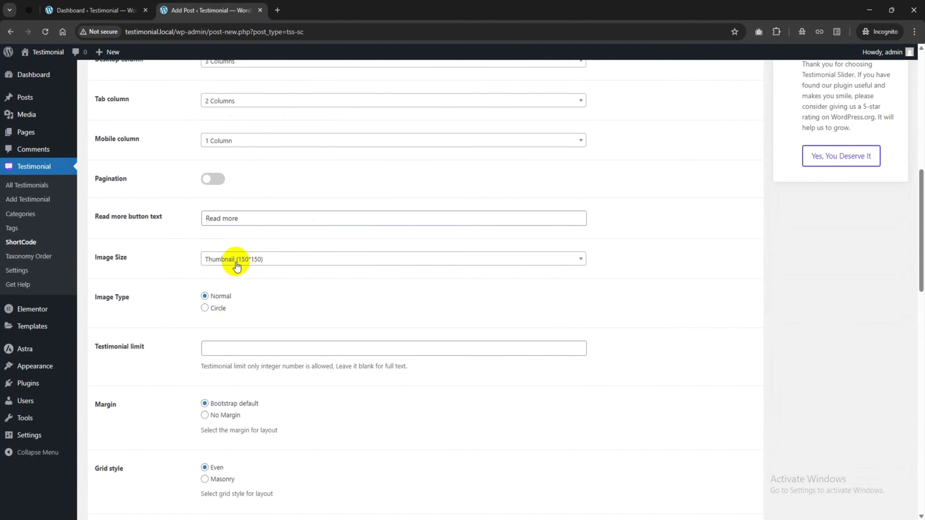
pyautogui.scroll(-1, 185, 260)
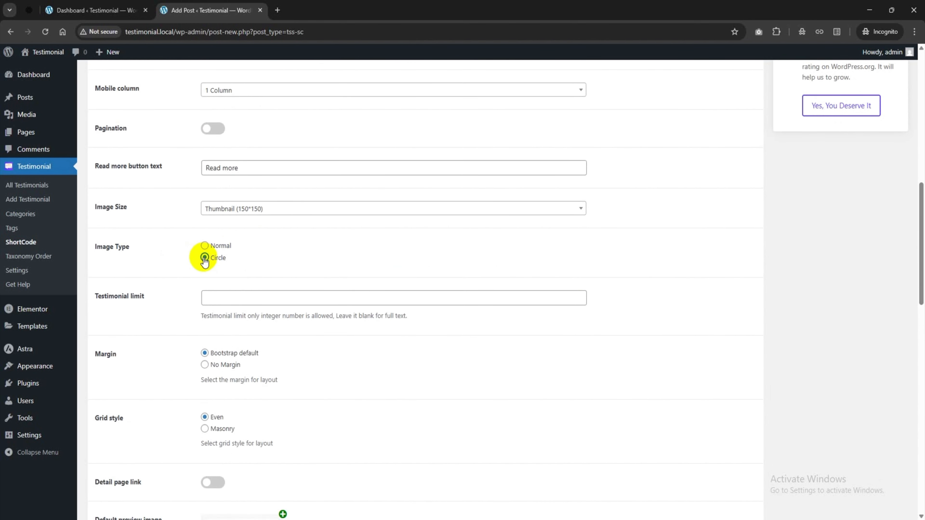
pyautogui.scroll(-12, 205, 261)
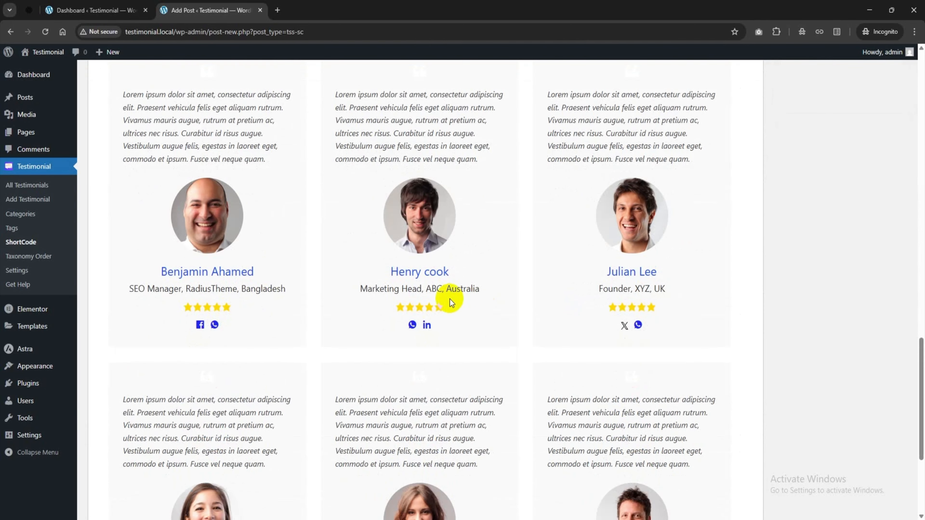
pyautogui.scroll(10, 450, 300)
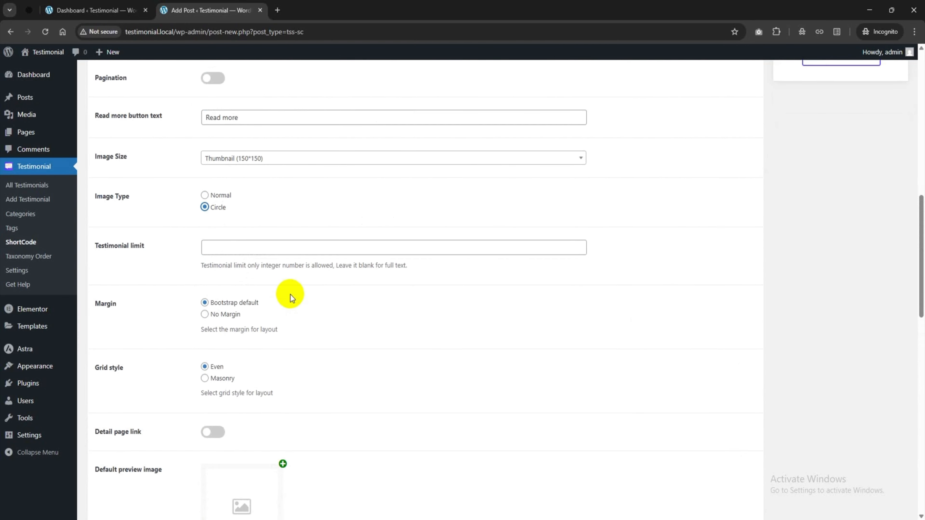
pyautogui.scroll(2, 291, 296)
pyautogui.scroll(-4, 136, 345)
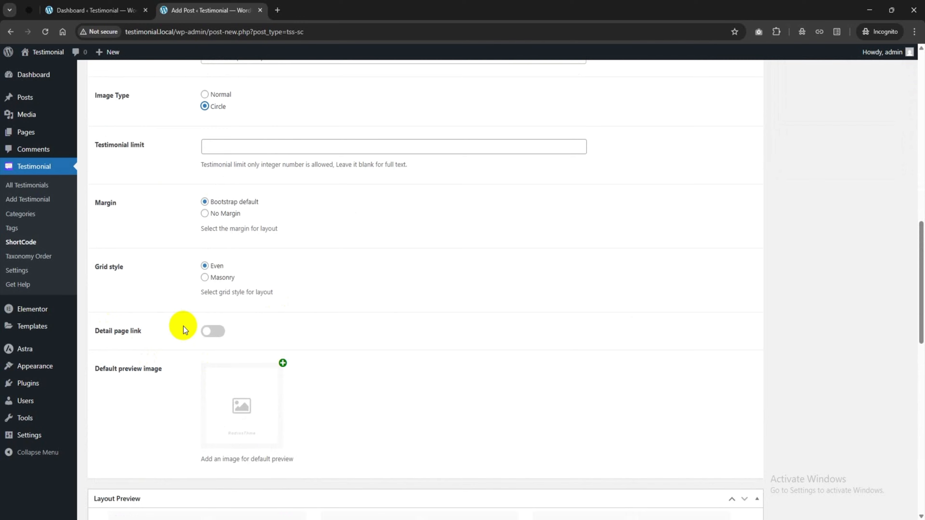
# Turn the detail page link off and publish the Testimonial Showcase shortcode
pyautogui.click(215, 332)
pyautogui.scroll(10, 347, 335)
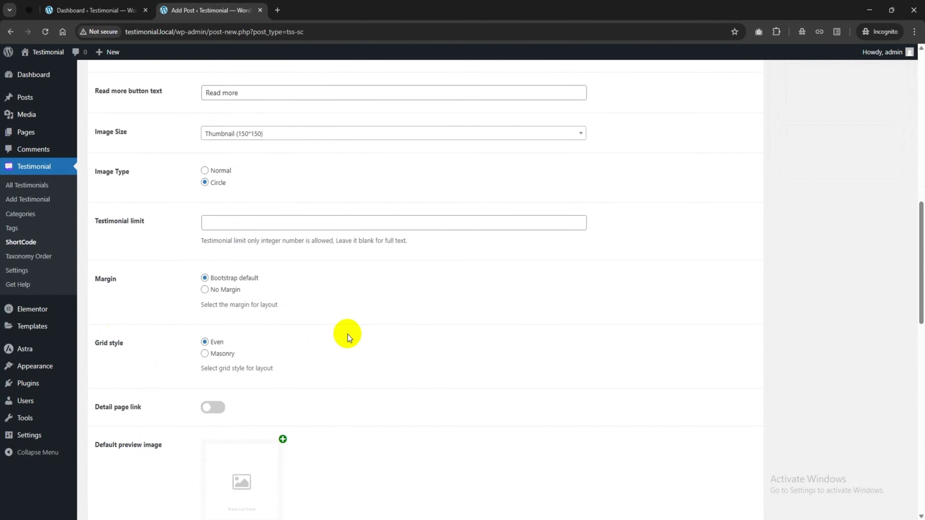
pyautogui.scroll(3, 347, 333)
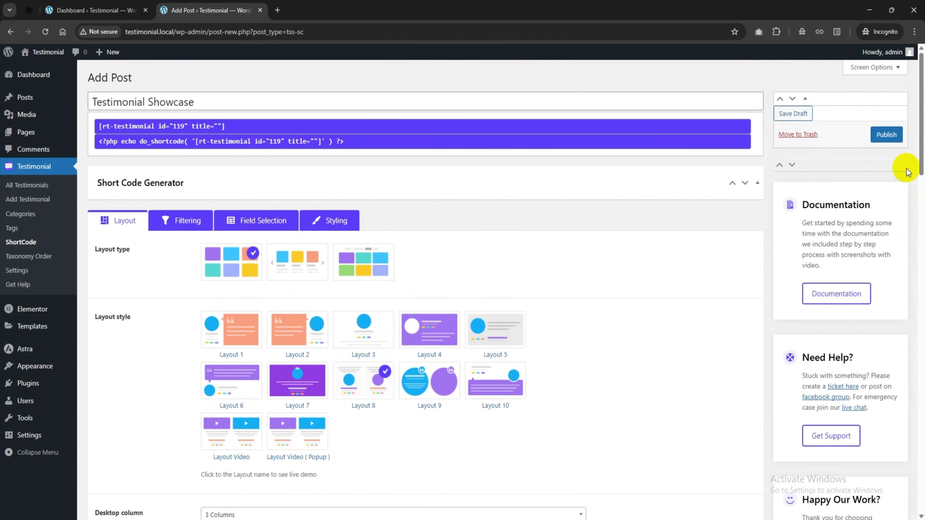
pyautogui.click(894, 138)
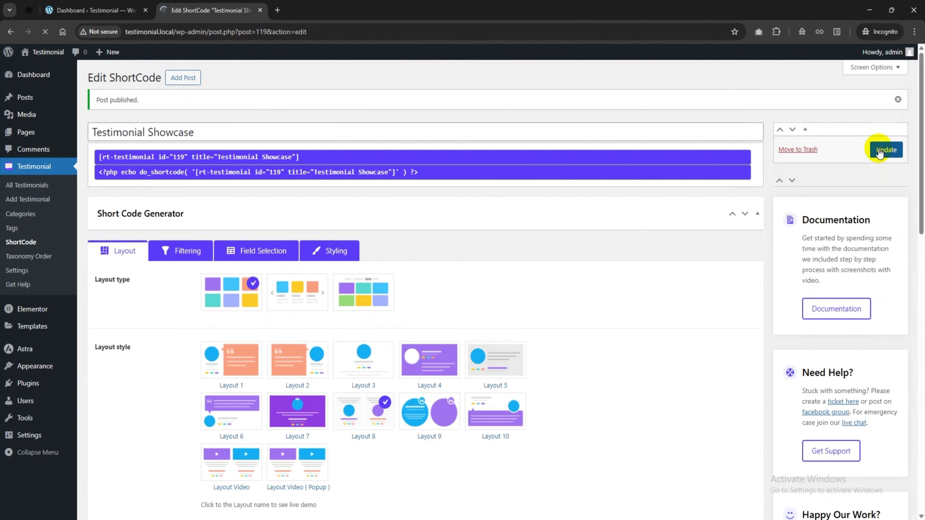
# Copy the generated [rt-testimonial id="119"] shortcode and open a new page in a new tab
pyautogui.click(203, 160)
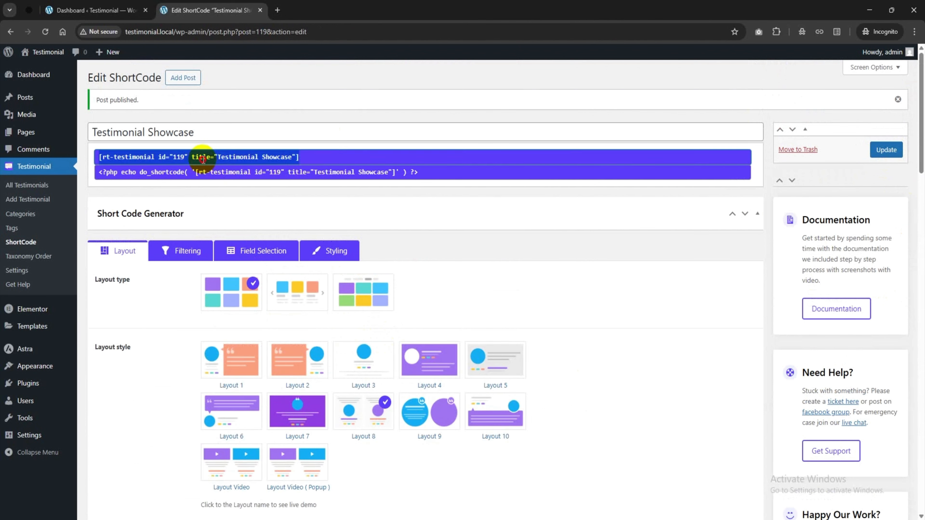
pyautogui.rightClick(203, 159)
pyautogui.click(227, 193)
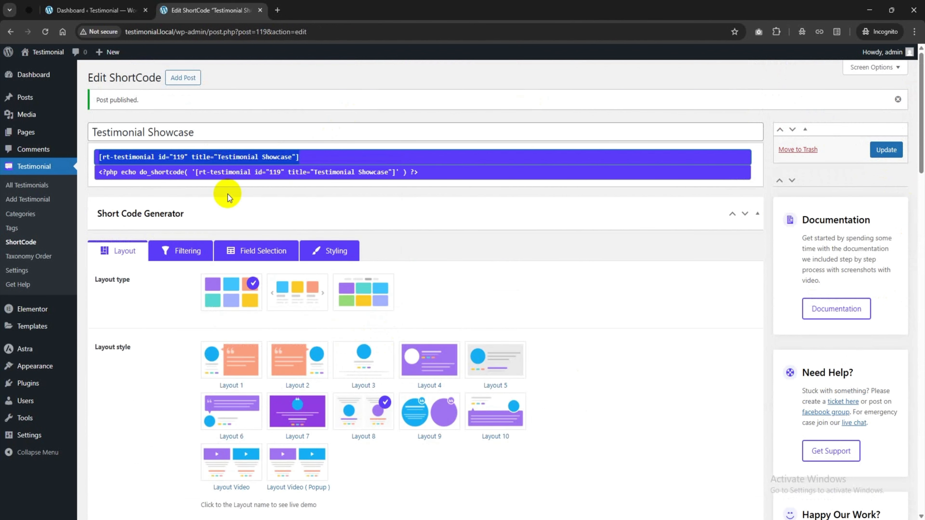
pyautogui.click(152, 104)
pyautogui.moveTo(18, 132)
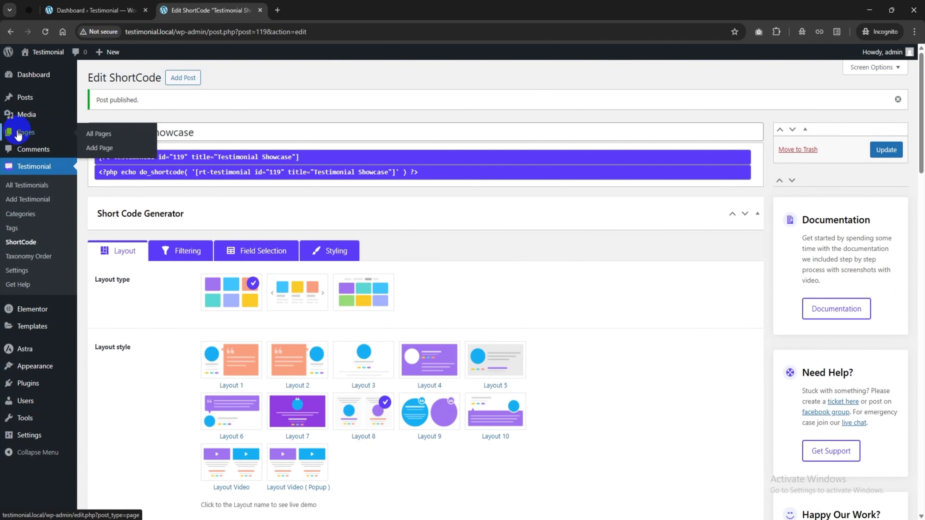
pyautogui.rightClick(99, 148)
pyautogui.click(131, 157)
# Title the new page 'Testimonial Showcase' and paste the copied shortcode into a Shortcode block
pyautogui.click(332, 6)
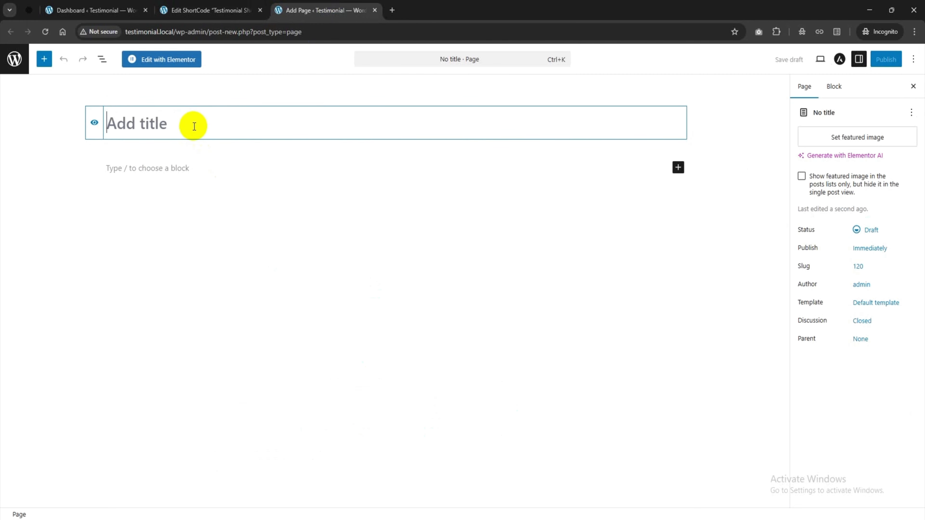
pyautogui.write('Test')
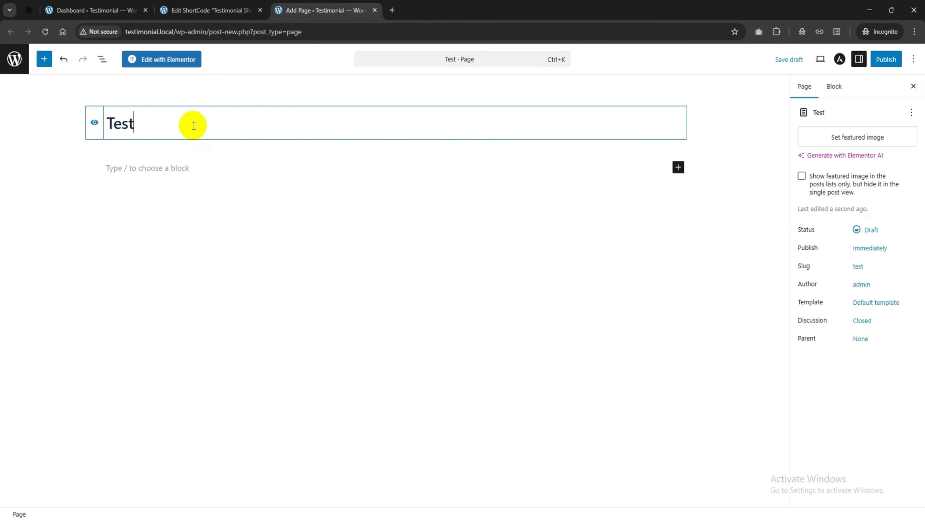
pyautogui.write('imonial Show')
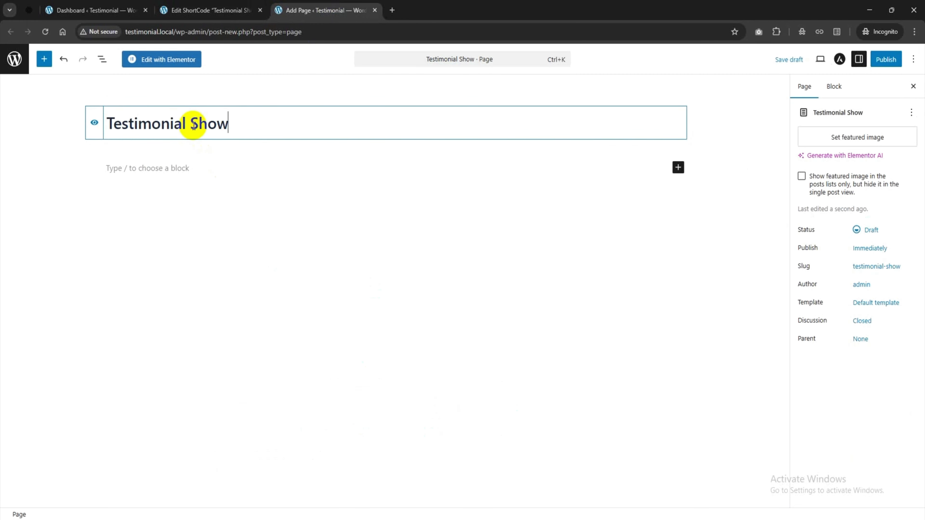
pyautogui.write('case')
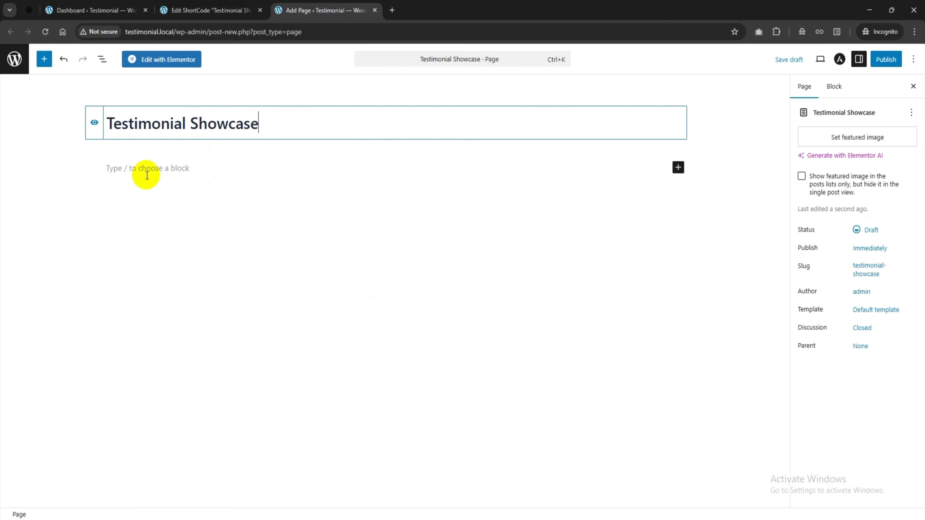
pyautogui.click(677, 168)
pyautogui.click(739, 200)
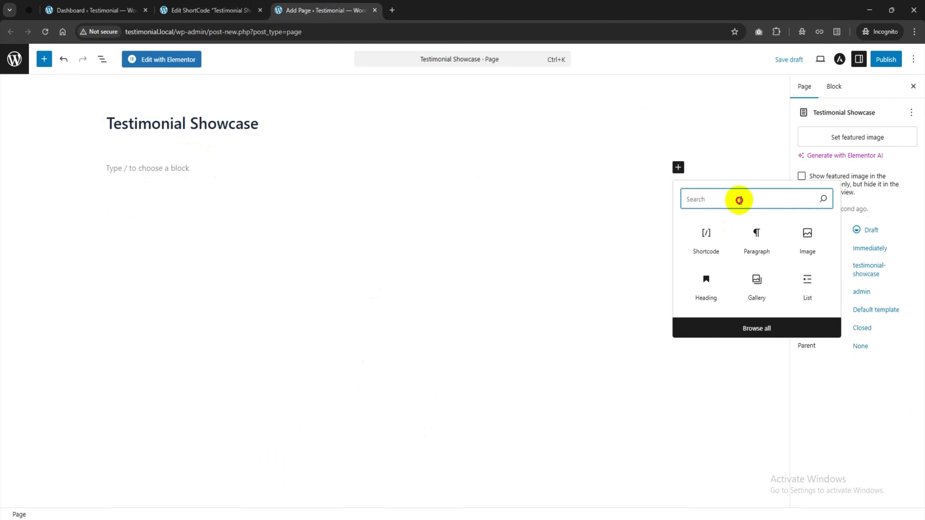
pyautogui.write('short')
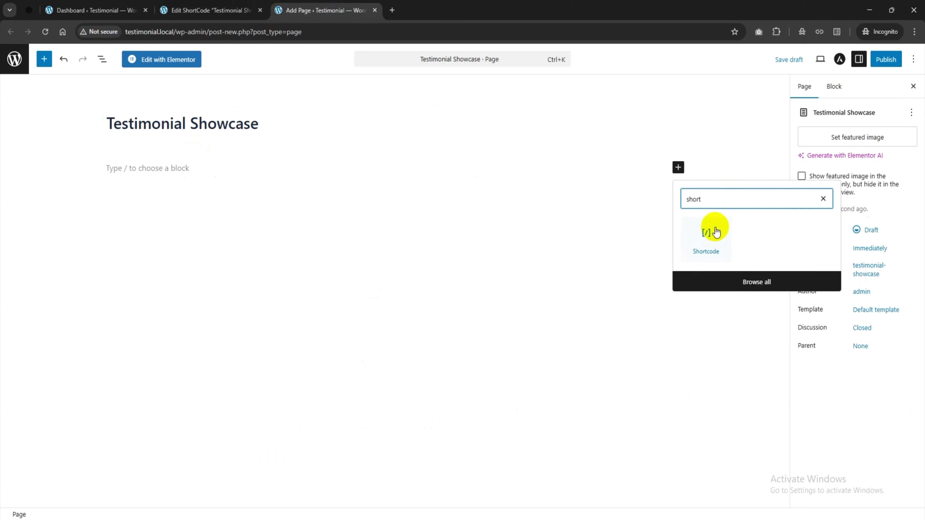
pyautogui.click(707, 233)
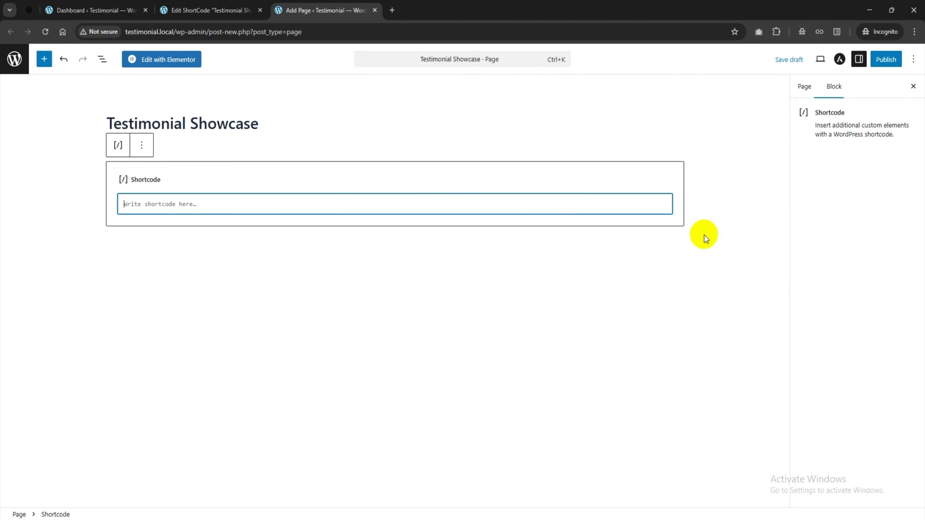
pyautogui.click(245, 206)
pyautogui.rightClick(210, 201)
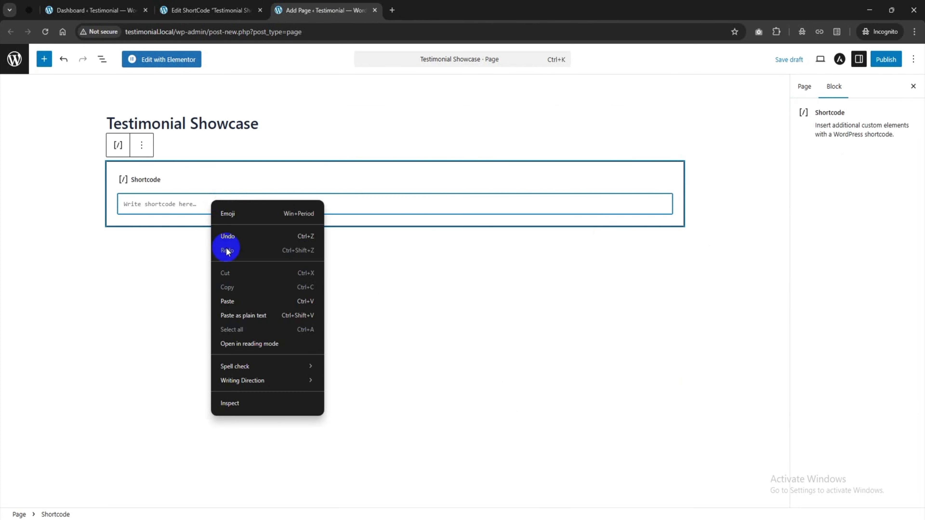
pyautogui.click(229, 297)
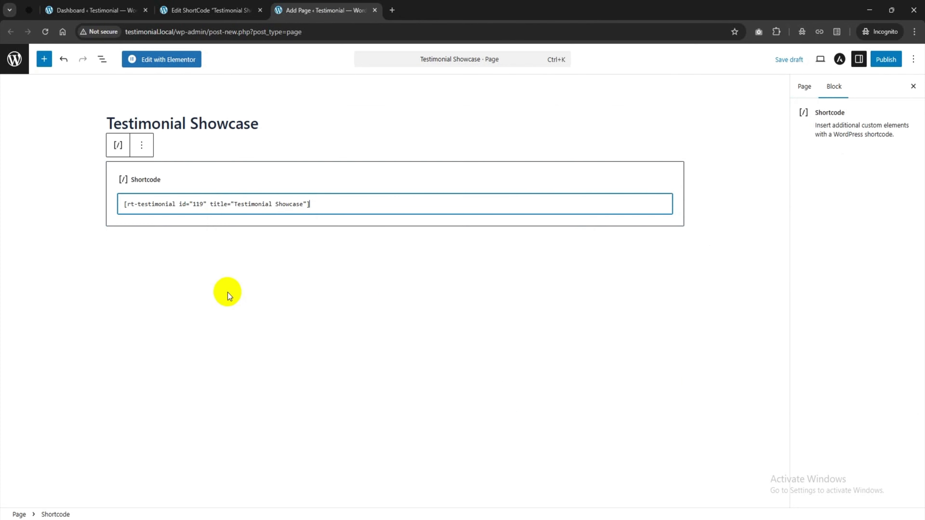
# Publish the Testimonial Showcase page and view it on the live site
pyautogui.click(887, 59)
pyautogui.click(891, 59)
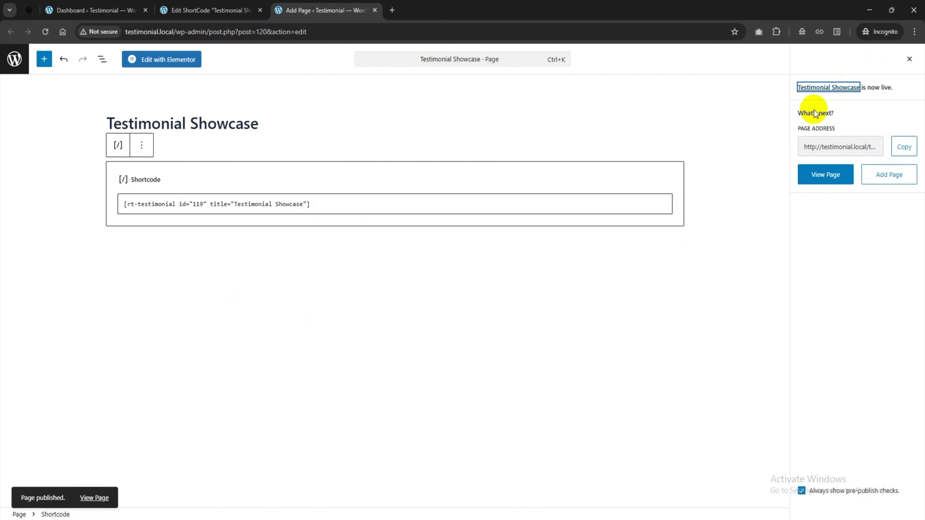
pyautogui.click(840, 181)
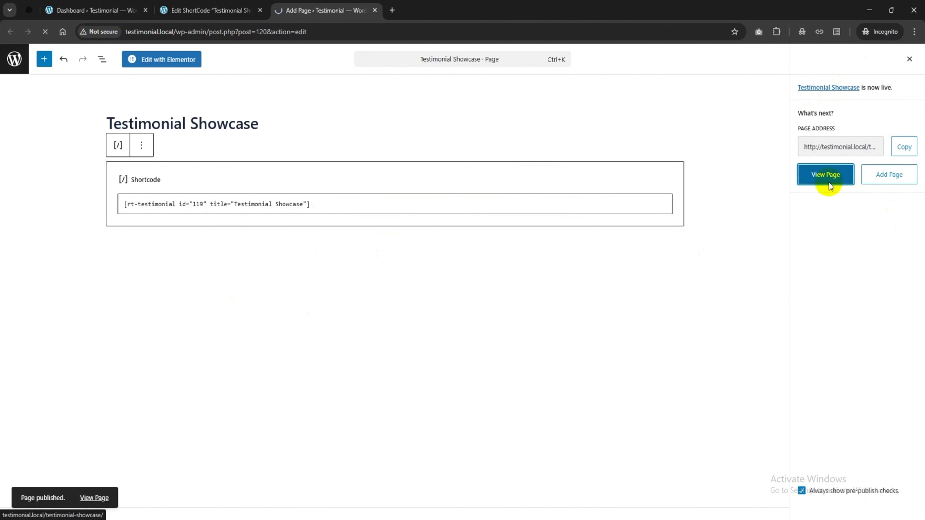
# In the shortcode editor, set the layout type to carousel and pick the Carousel 7 style
pyautogui.scroll(-5, 224, 217)
pyautogui.scroll(-3, 234, 213)
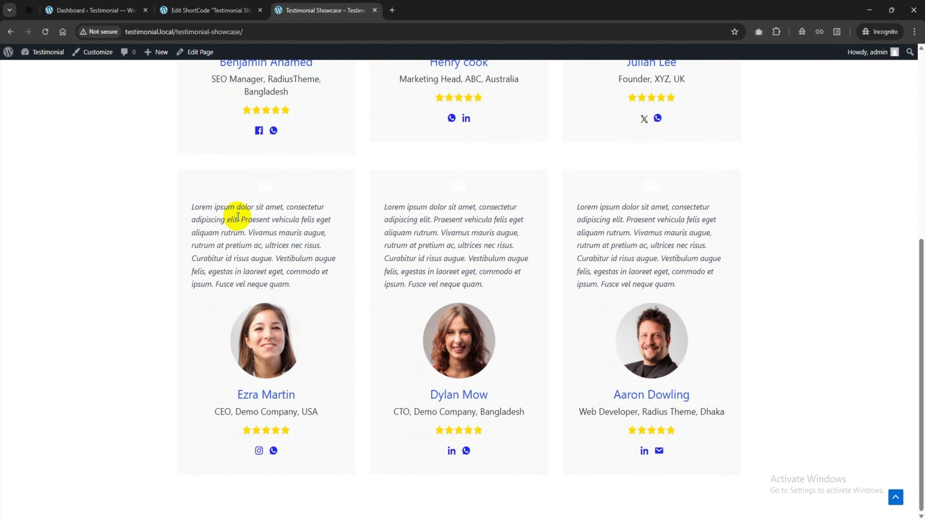
pyautogui.scroll(8, 357, 248)
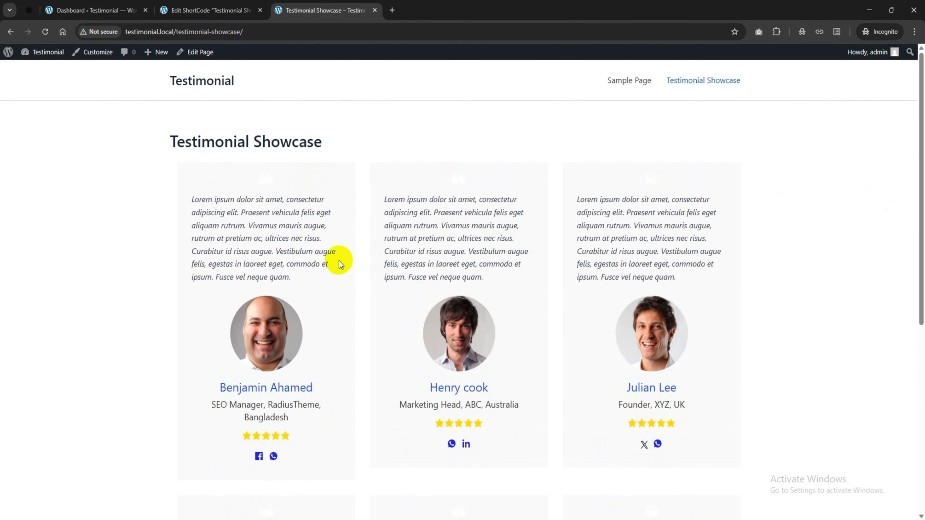
pyautogui.click(190, 5)
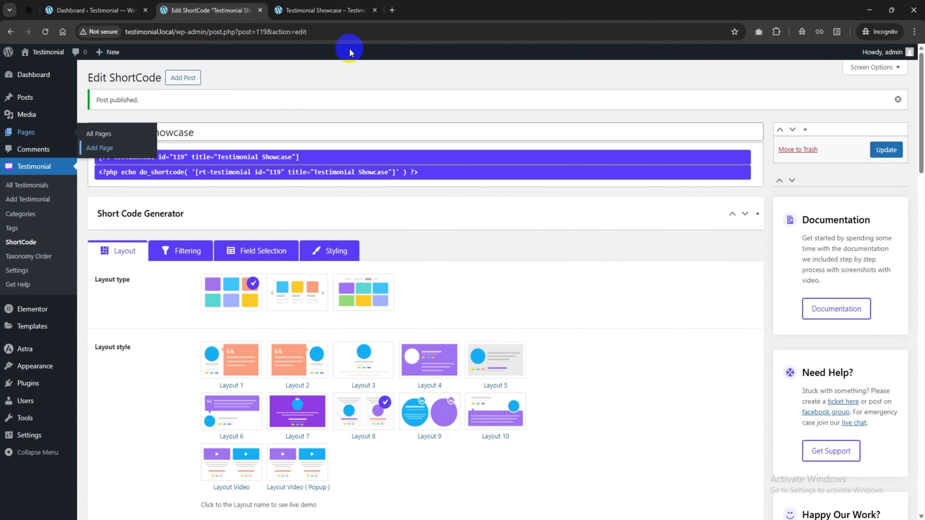
pyautogui.scroll(-3, 413, 198)
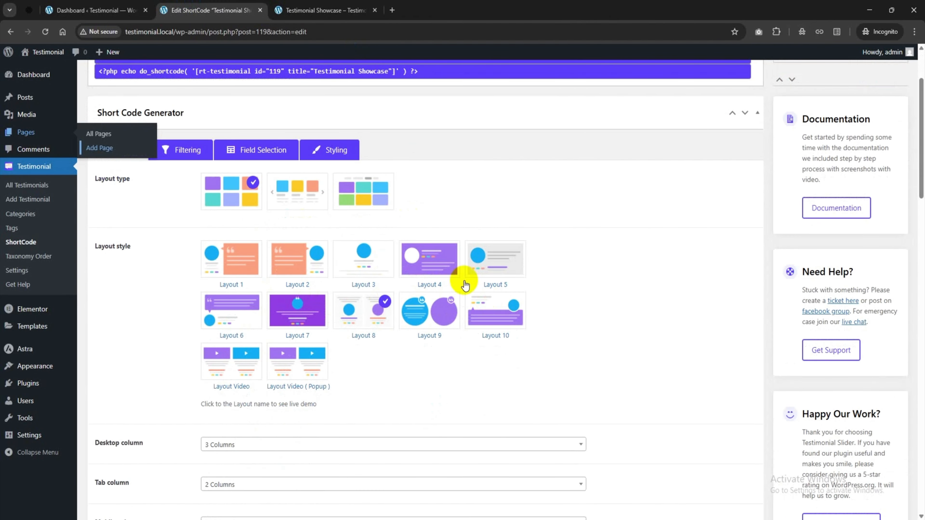
pyautogui.click(301, 198)
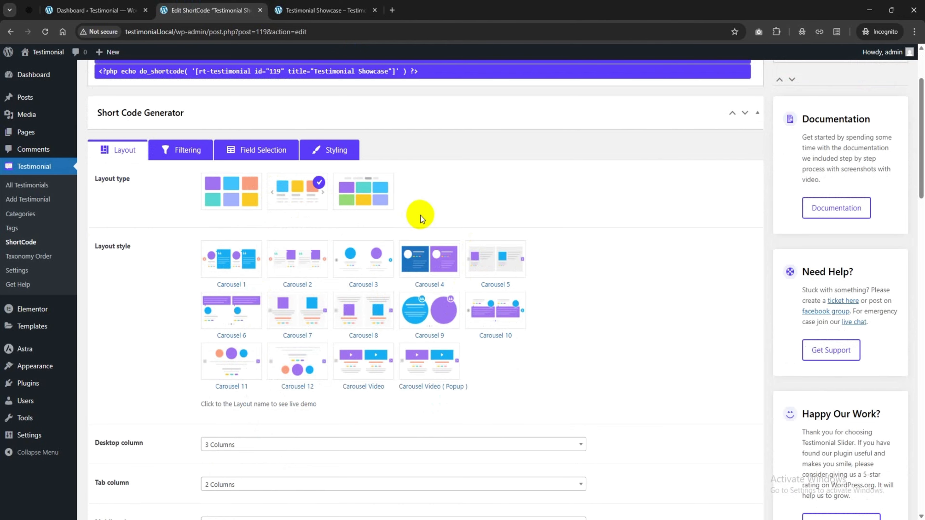
pyautogui.scroll(-1, 421, 216)
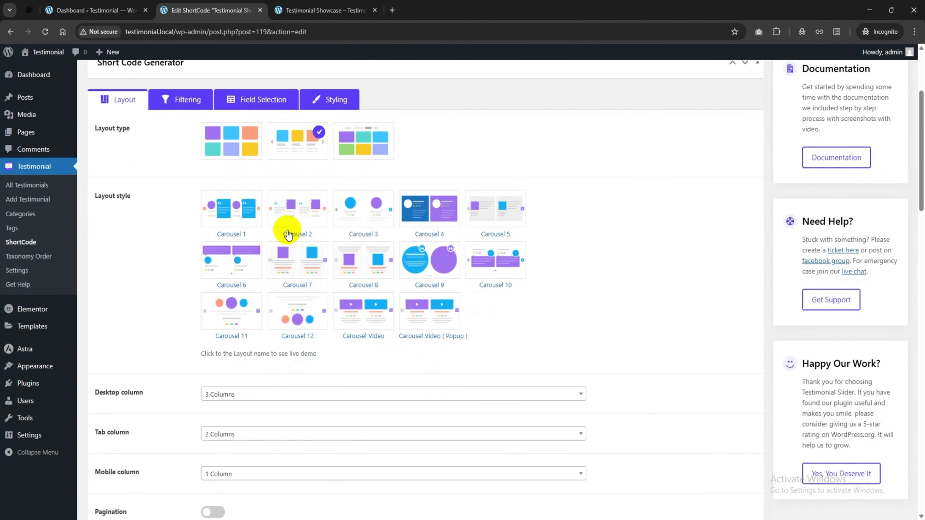
pyautogui.click(298, 267)
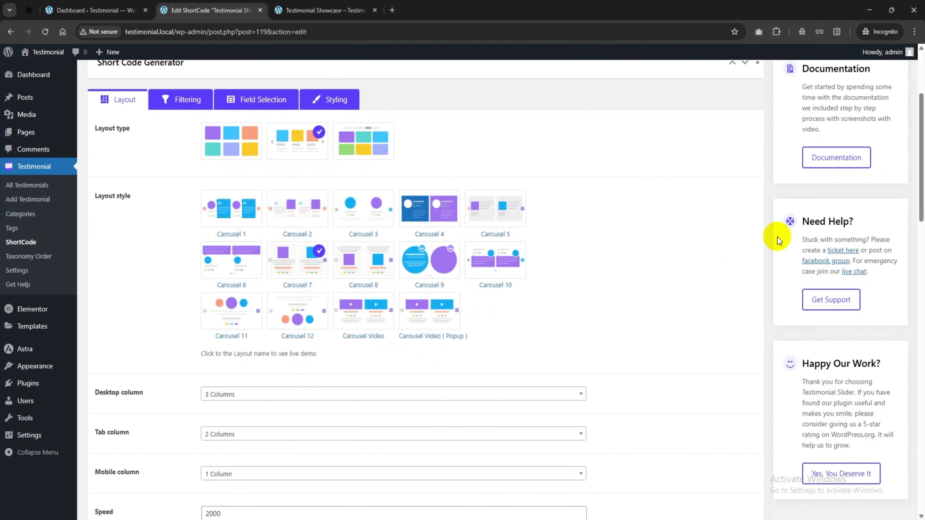
pyautogui.scroll(3, 787, 255)
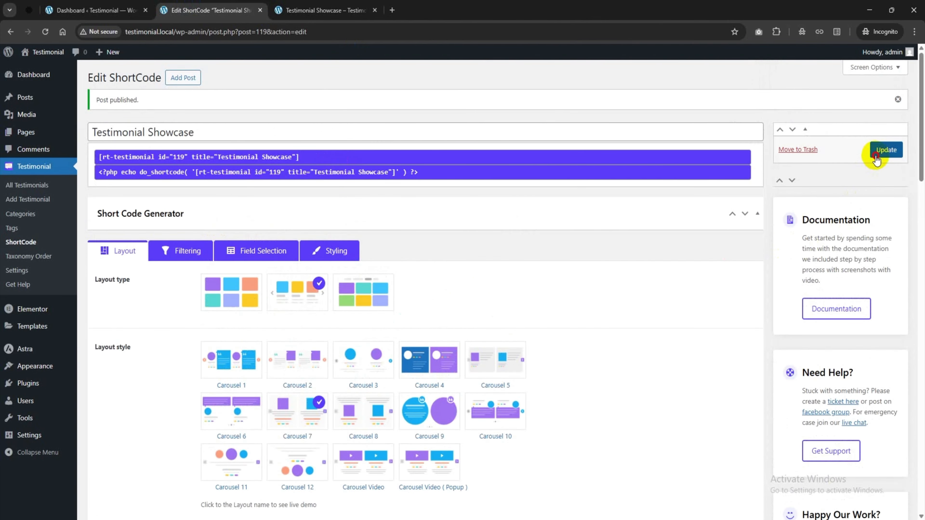
pyautogui.click(328, 10)
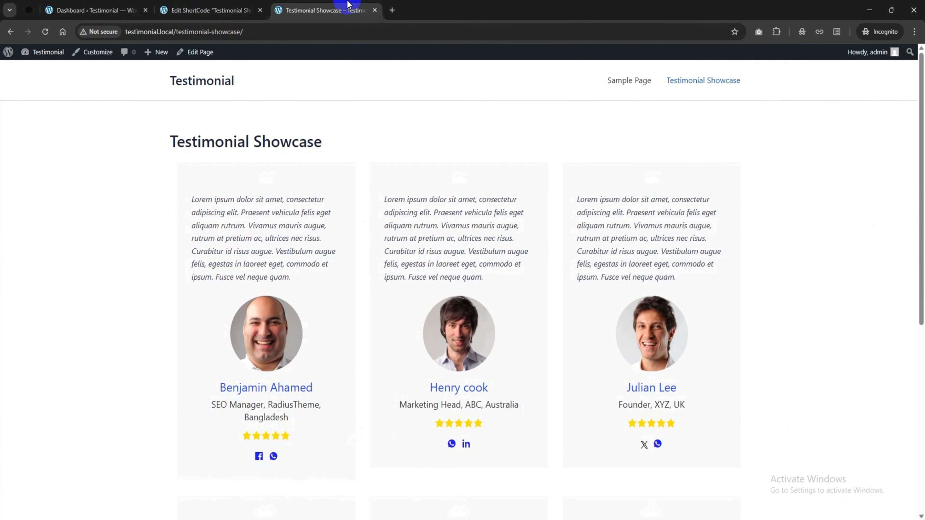
pyautogui.click(45, 32)
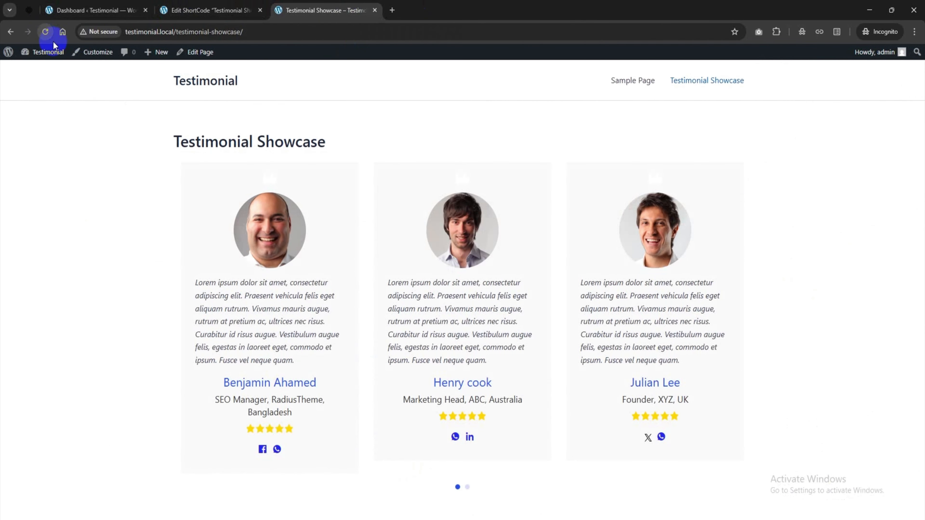
pyautogui.click(467, 486)
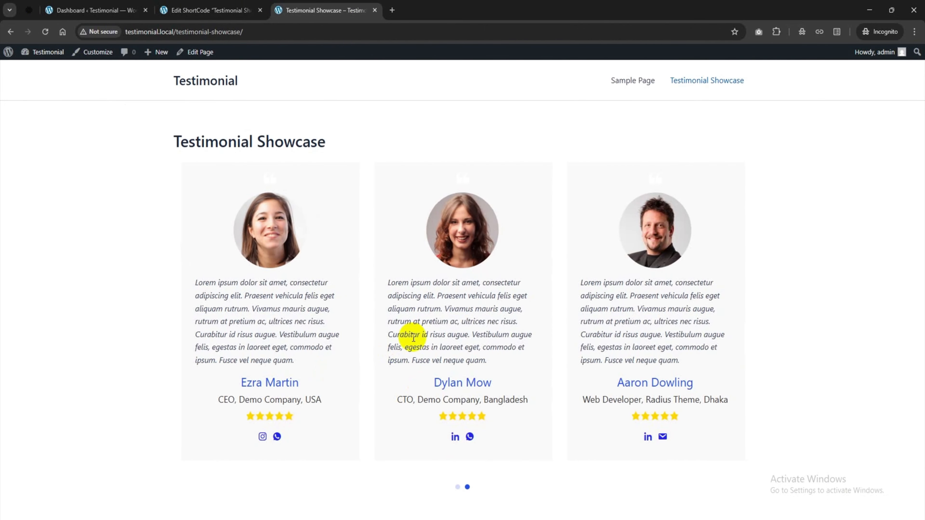
pyautogui.click(203, 5)
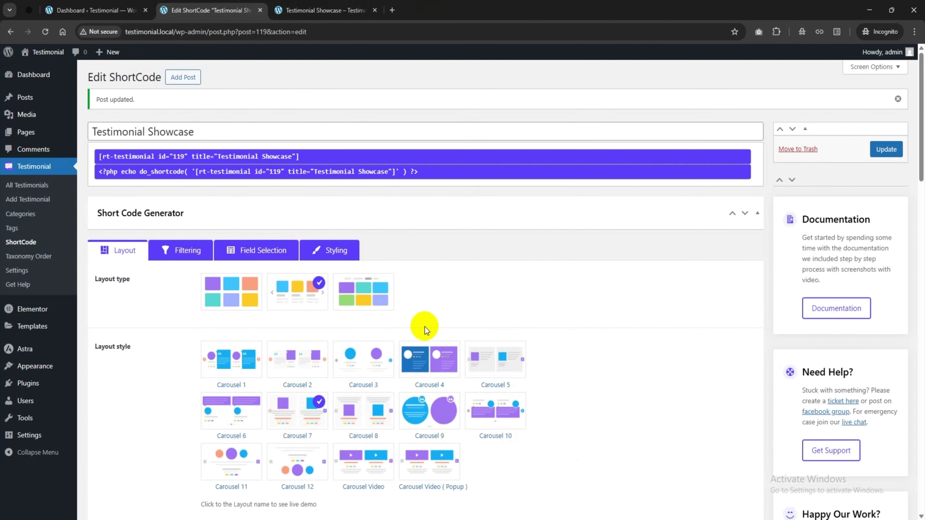
pyautogui.scroll(-2, 423, 325)
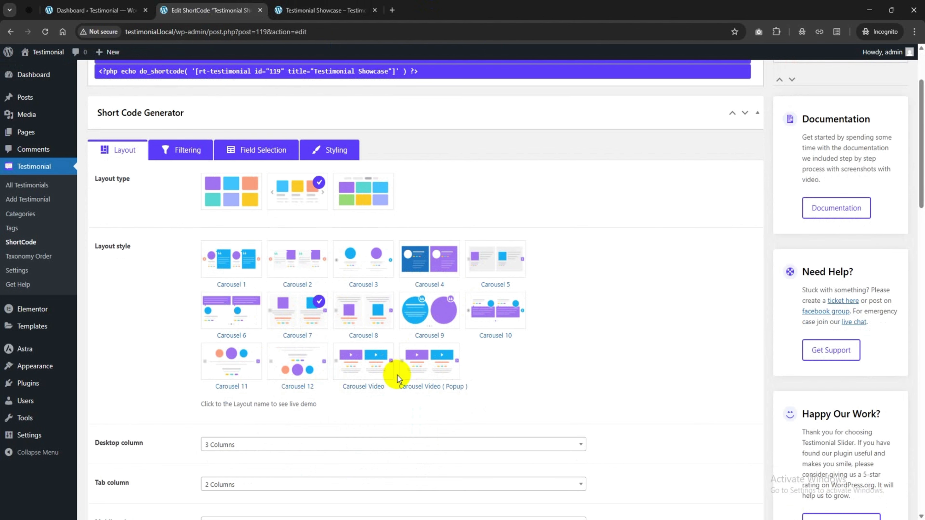
# Set the layout type to Isotope with the Isotope 1 style and review the layout preview
pyautogui.click(361, 200)
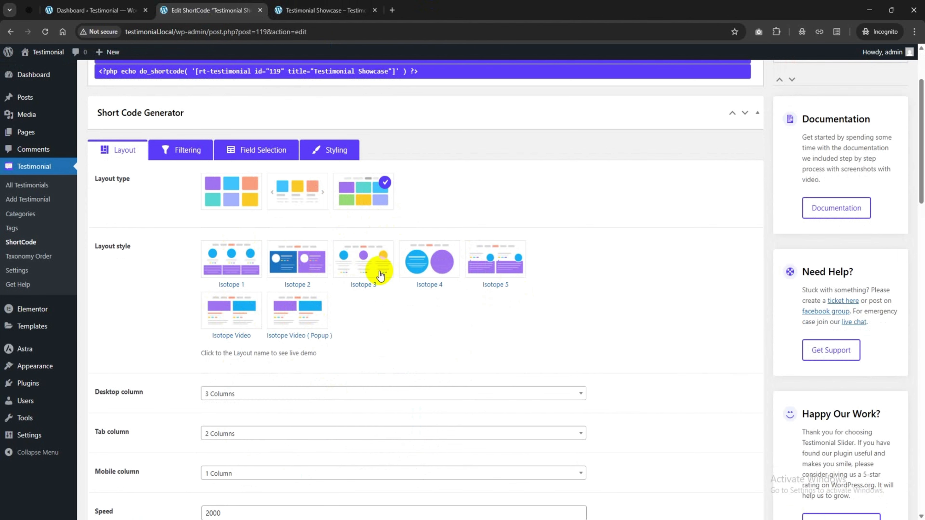
pyautogui.click(248, 259)
pyautogui.scroll(-20, 411, 313)
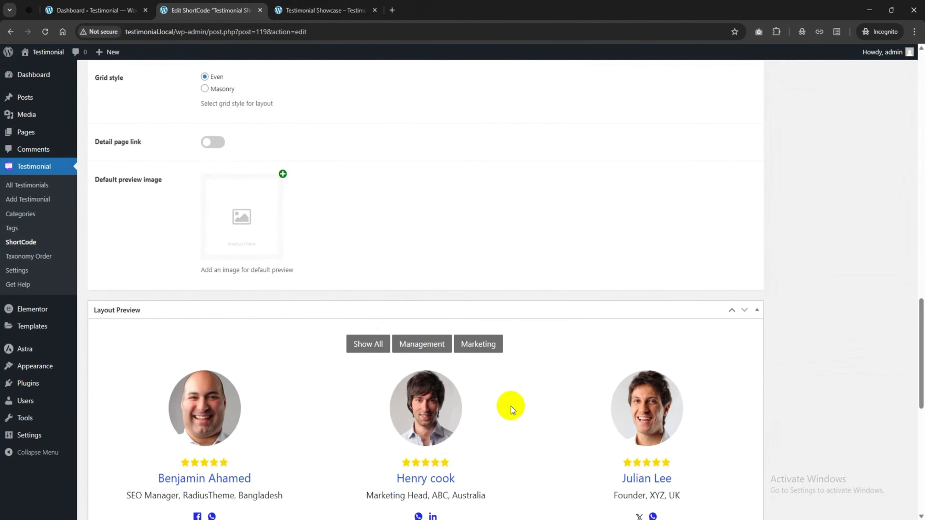
pyautogui.scroll(-5, 386, 355)
pyautogui.scroll(2, 513, 334)
pyautogui.scroll(20, 512, 335)
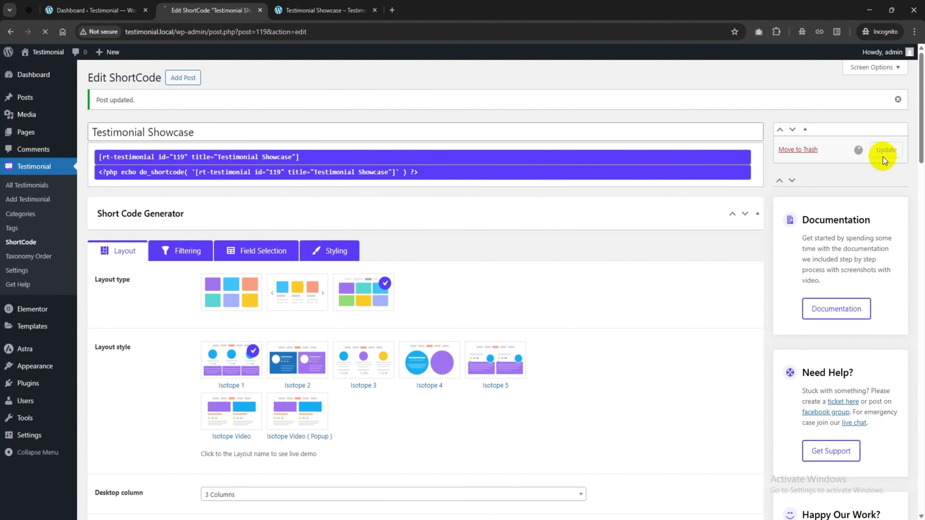
pyautogui.click(340, 10)
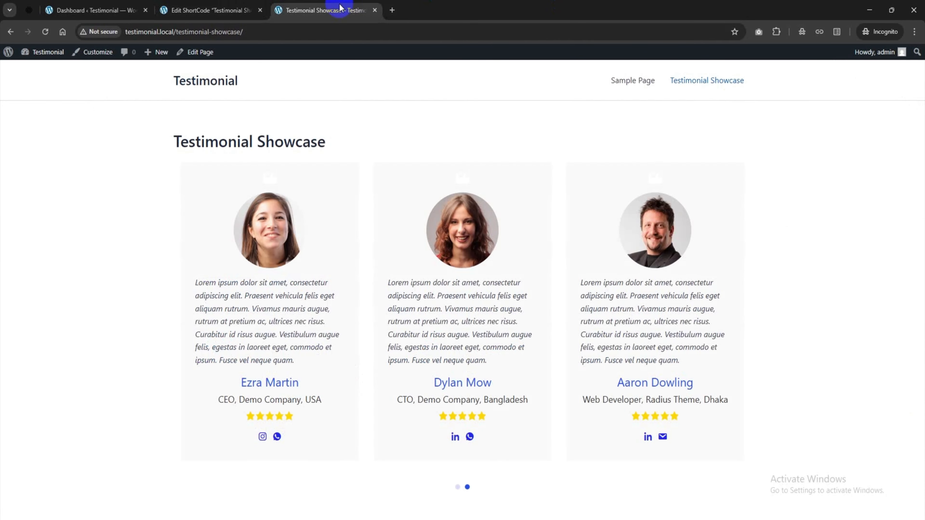
pyautogui.click(45, 32)
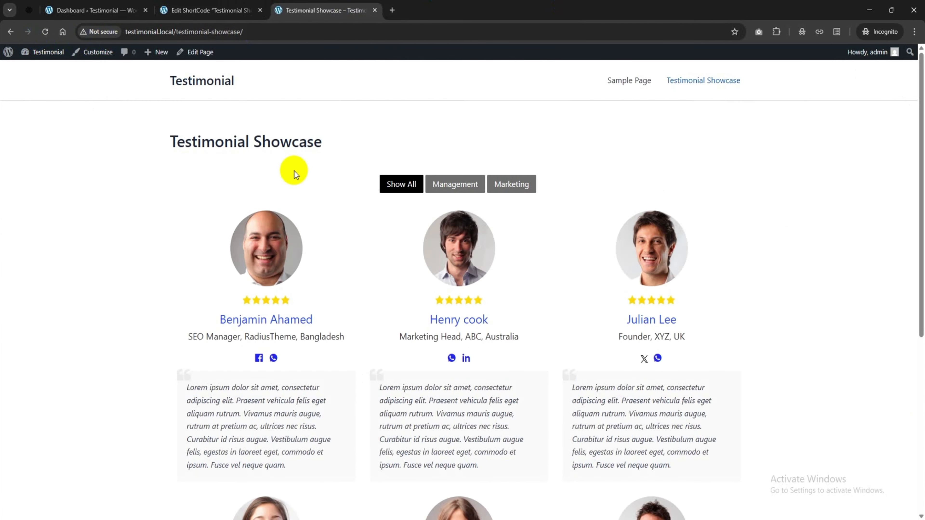
pyautogui.scroll(-8, 423, 242)
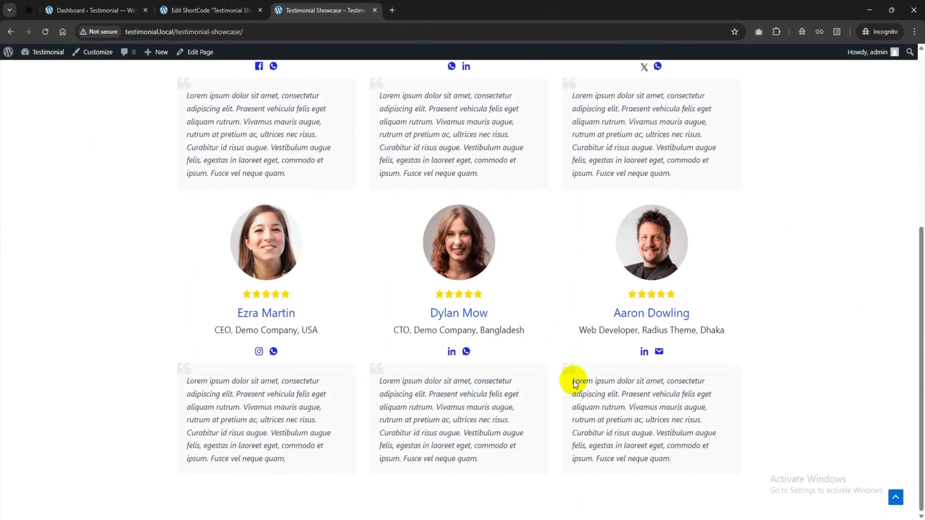
pyautogui.scroll(10, 570, 379)
pyautogui.click(460, 188)
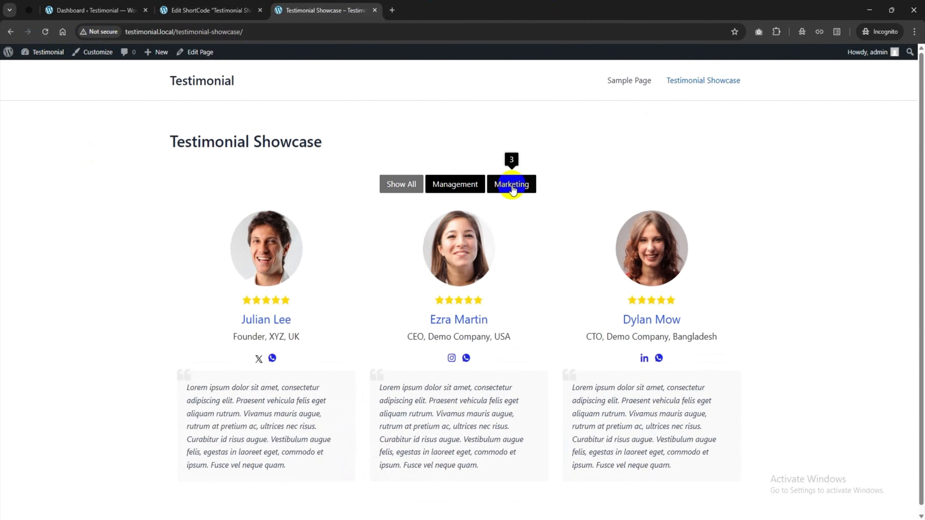
pyautogui.click(512, 185)
pyautogui.click(394, 188)
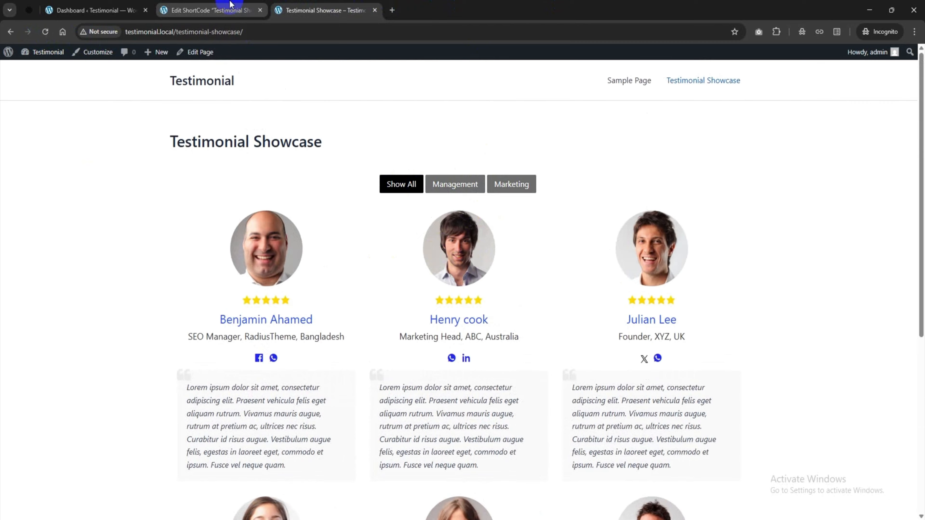
pyautogui.click(210, 10)
pyautogui.scroll(-2, 557, 251)
pyautogui.scroll(-2, 506, 297)
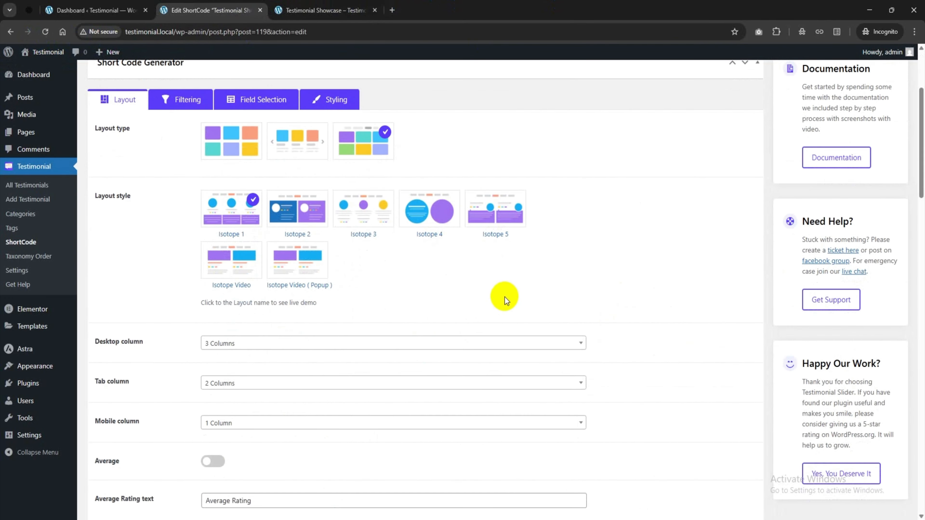
pyautogui.scroll(3, 393, 314)
pyautogui.click(185, 245)
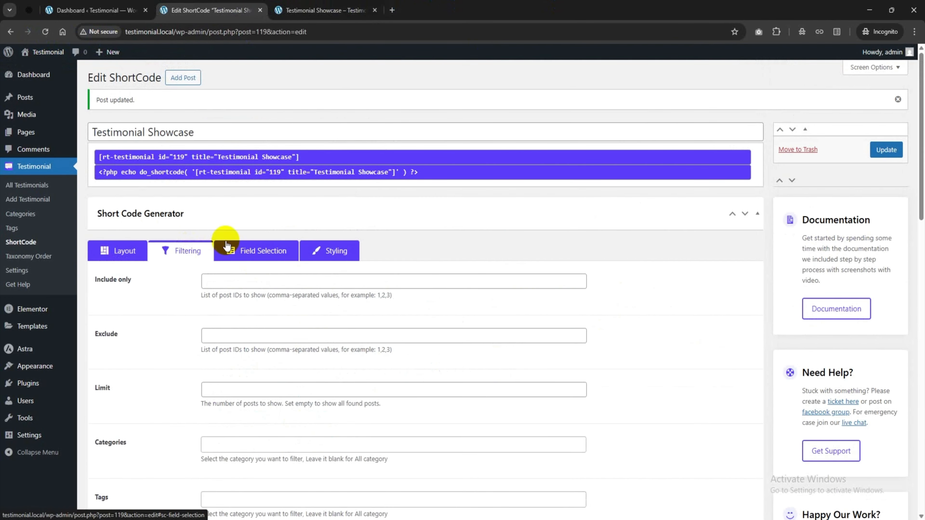
pyautogui.scroll(-3, 211, 237)
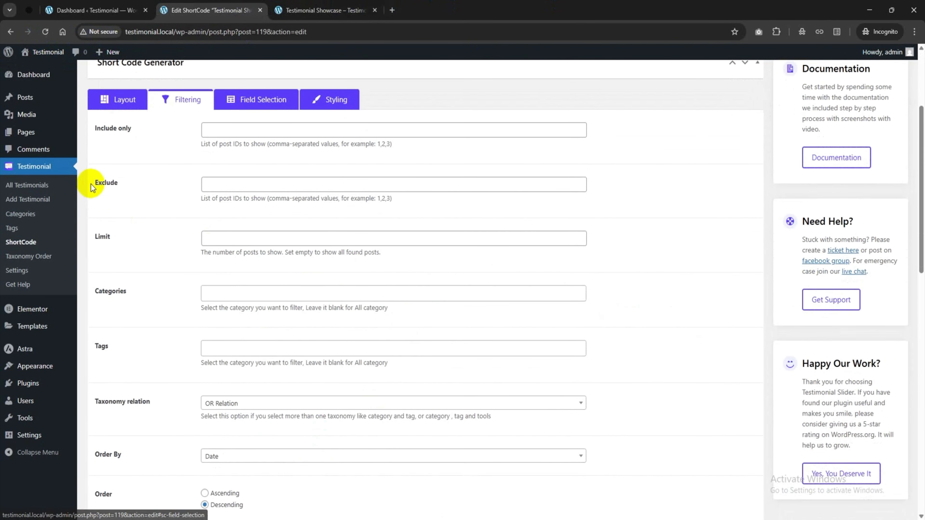
pyautogui.click(271, 134)
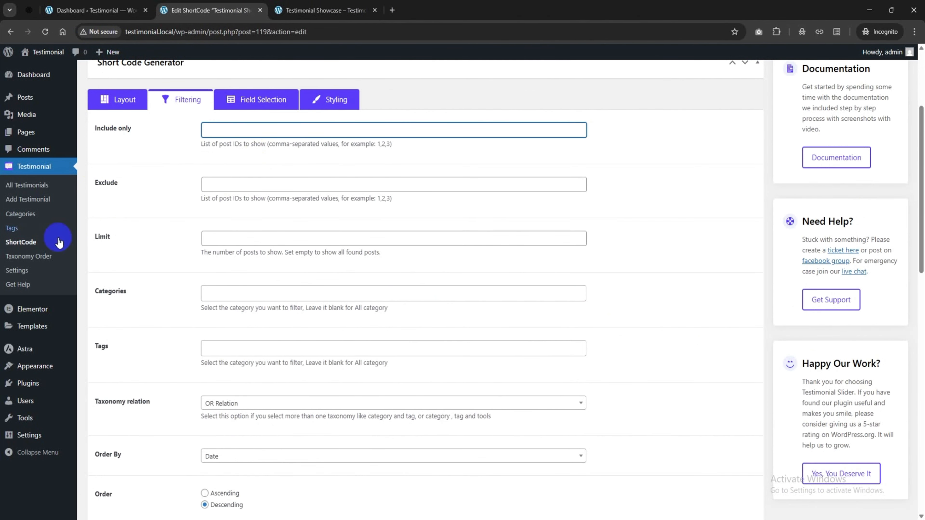
pyautogui.scroll(-1, 242, 243)
pyautogui.click(228, 241)
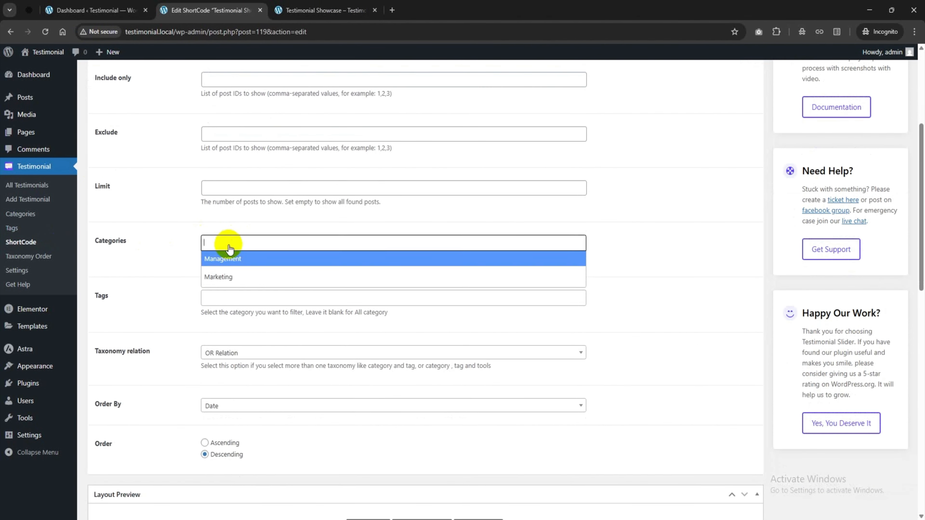
pyautogui.click(161, 261)
pyautogui.scroll(-1, 197, 251)
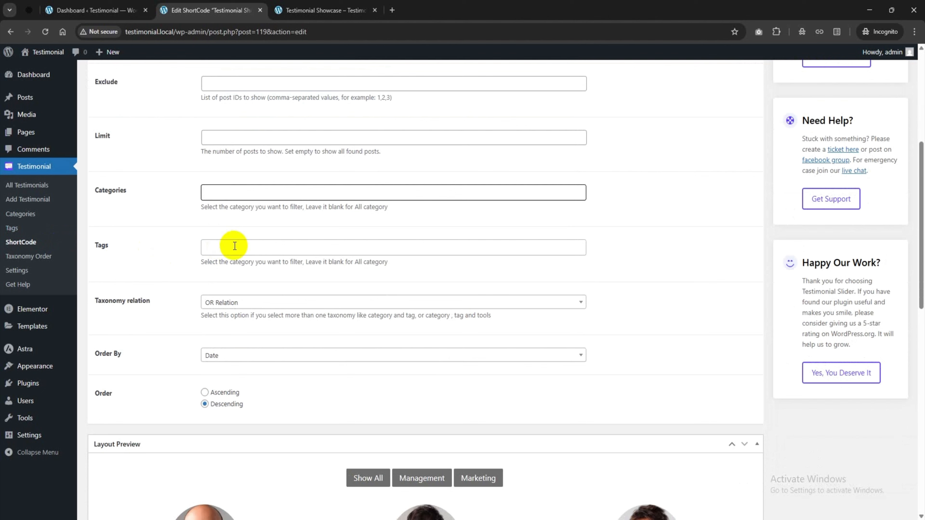
pyautogui.scroll(-3, 188, 364)
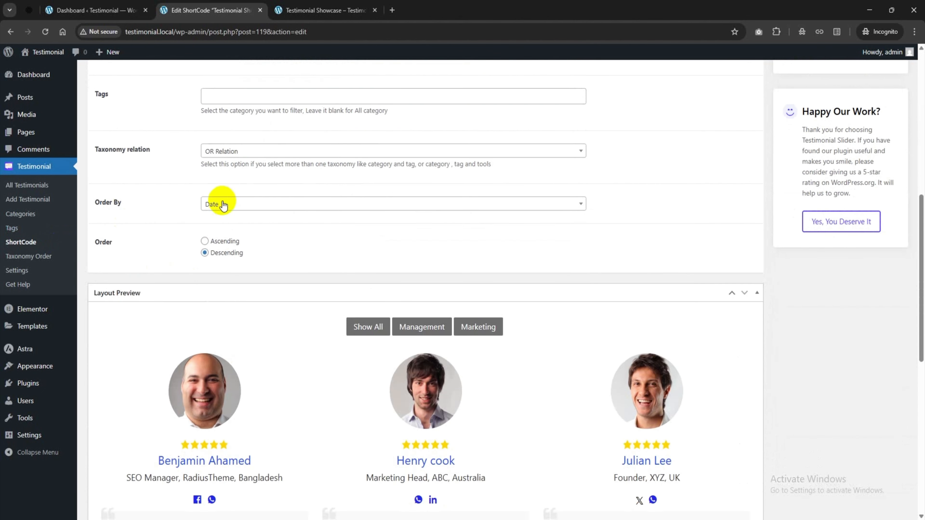
pyautogui.click(219, 204)
pyautogui.click(220, 260)
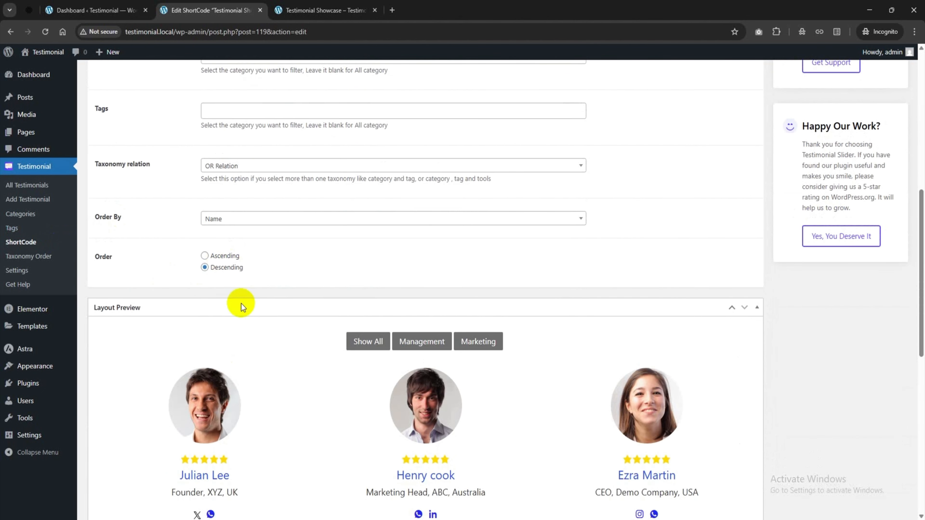
pyautogui.click(235, 219)
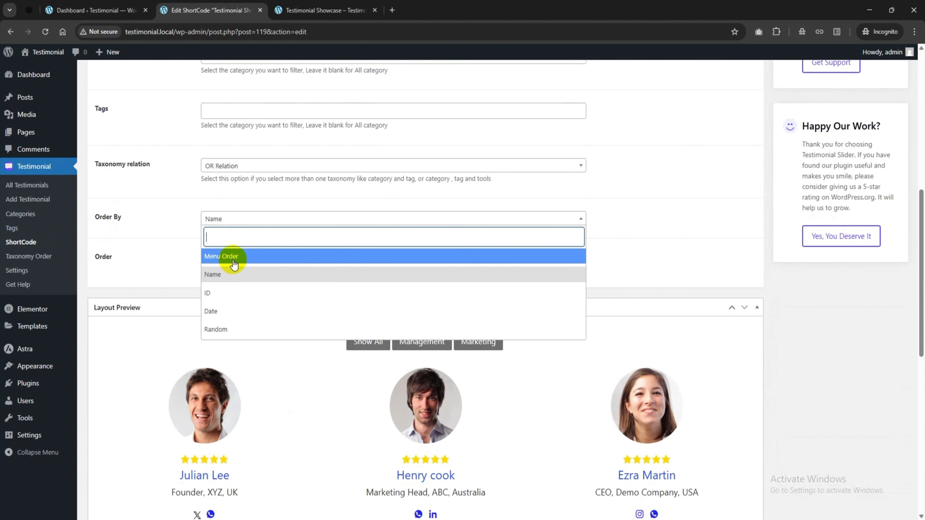
pyautogui.click(230, 308)
pyautogui.click(205, 204)
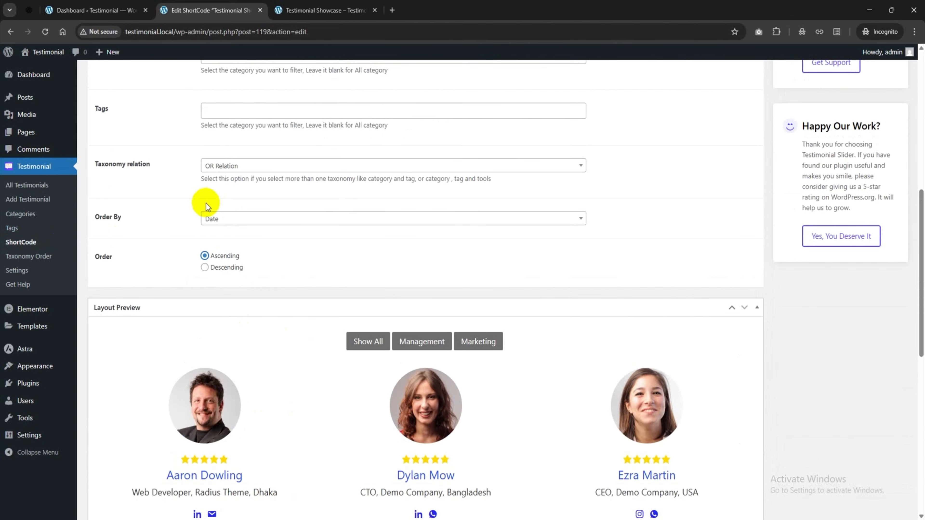
pyautogui.click(204, 267)
pyautogui.scroll(8, 550, 356)
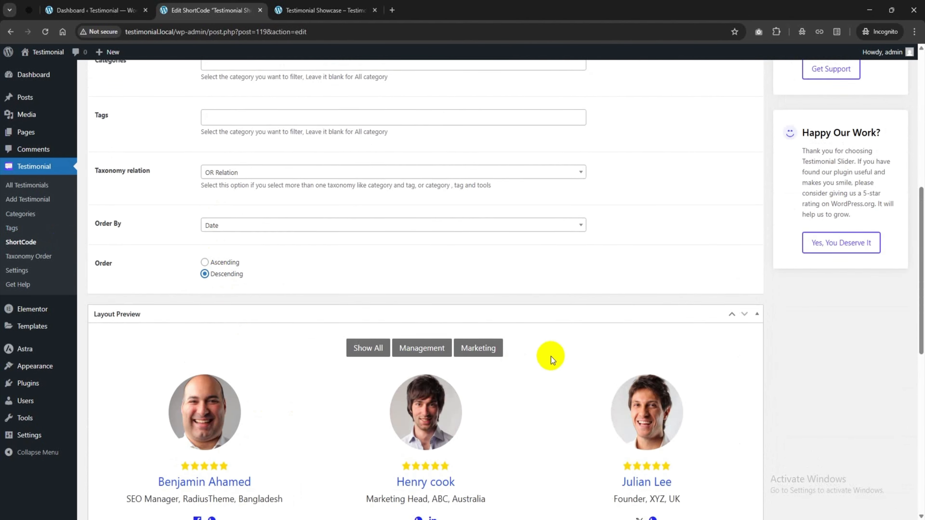
pyautogui.scroll(3, 552, 356)
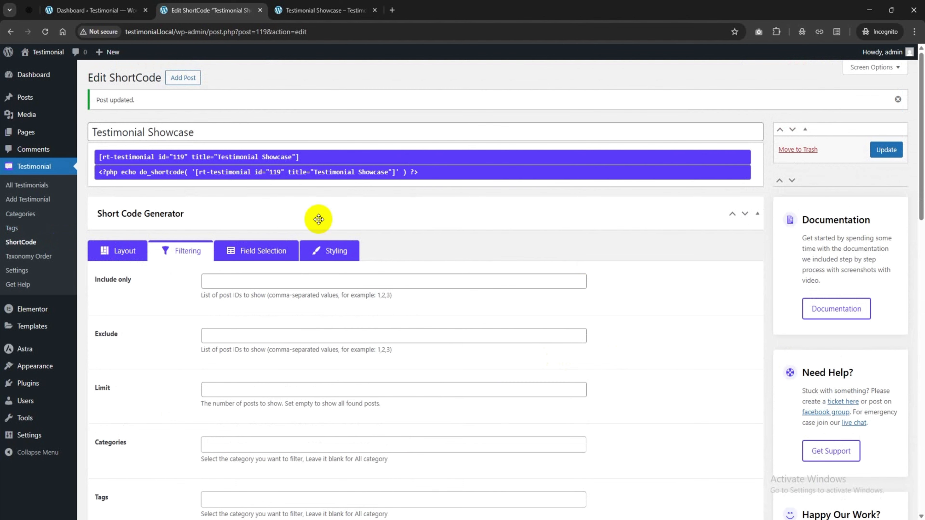
# Open Field Selection, then reload the live Testimonial Showcase page to preview it
pyautogui.click(258, 251)
pyautogui.scroll(-3, 177, 225)
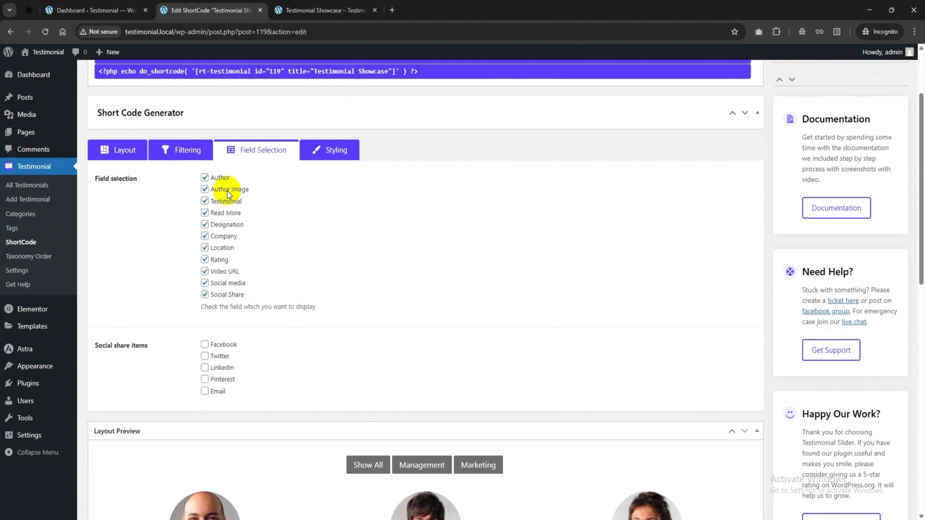
pyautogui.scroll(-2, 224, 199)
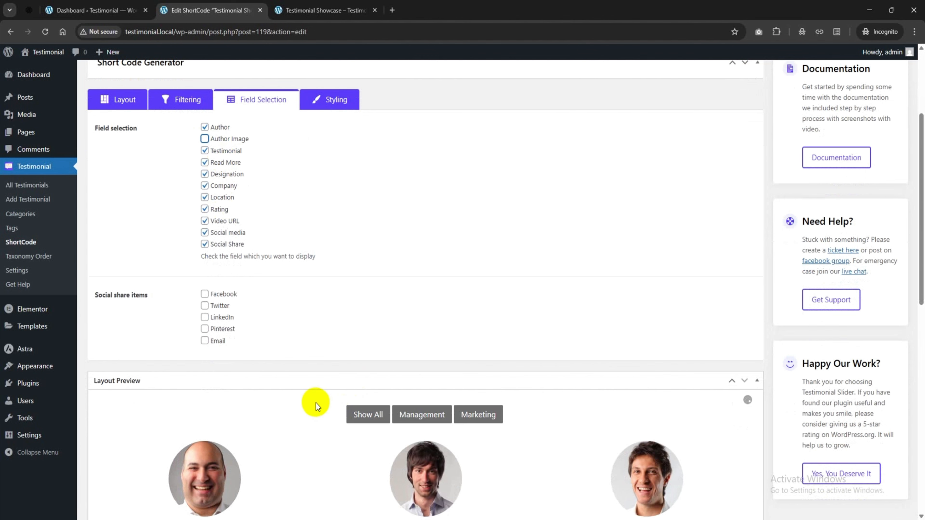
pyautogui.scroll(6, 869, 228)
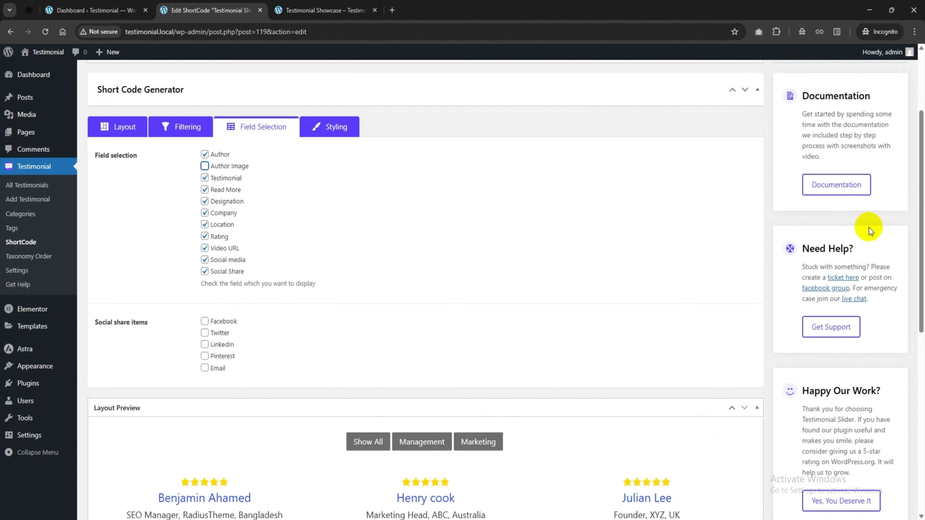
pyautogui.click(328, 10)
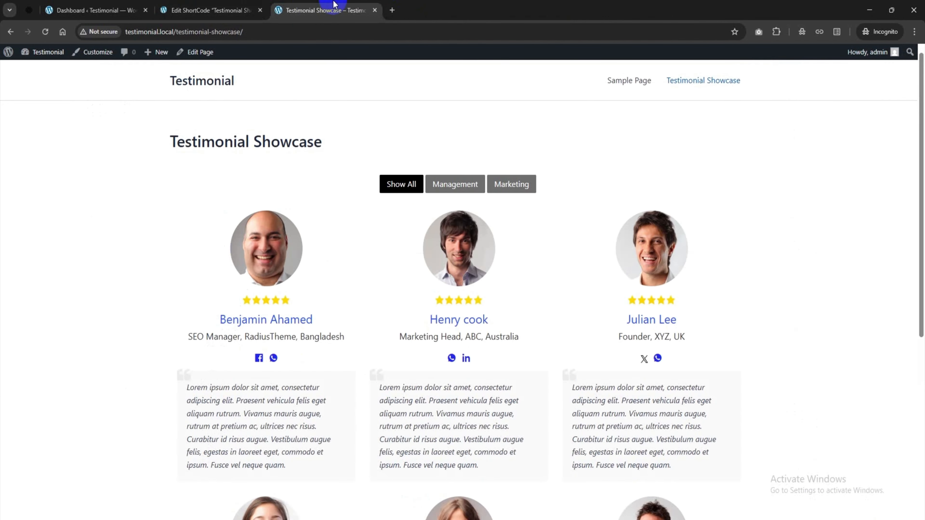
pyautogui.click(47, 32)
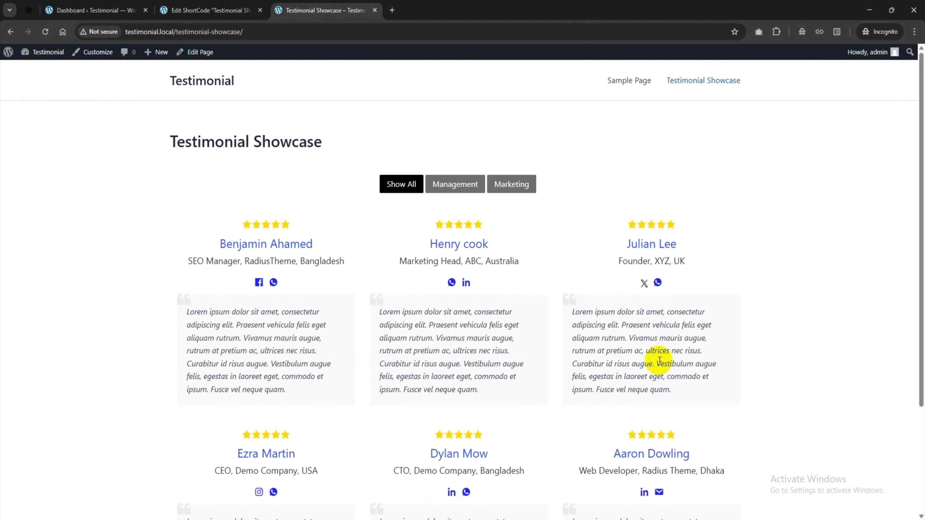
pyautogui.scroll(-3, 406, 330)
pyautogui.scroll(3, 441, 355)
# Untick the Company and Location fields and update the shortcode
pyautogui.click(213, 5)
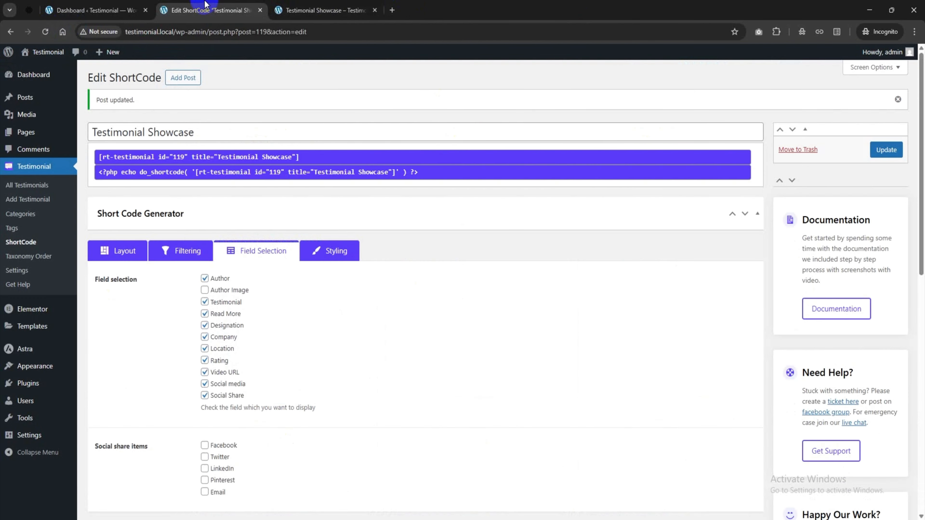
pyautogui.scroll(-2, 205, 294)
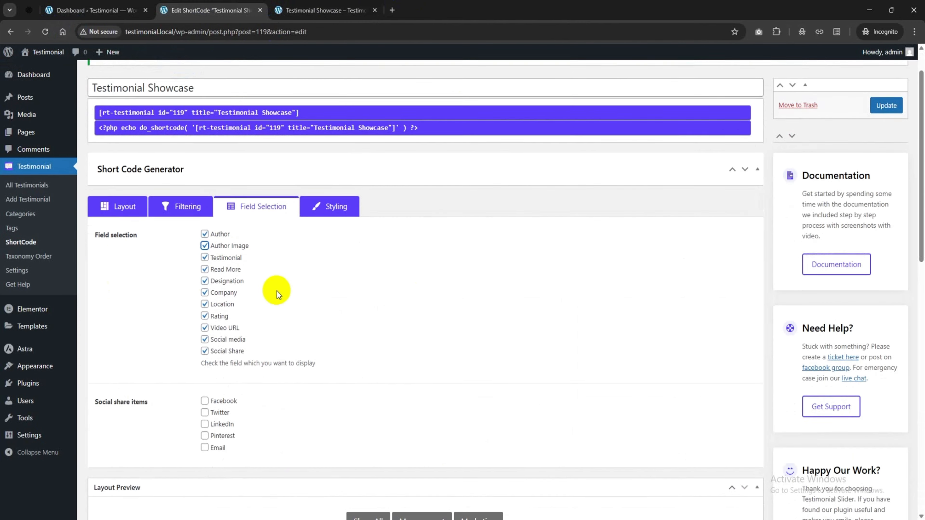
pyautogui.scroll(-1, 222, 301)
pyautogui.scroll(-1, 228, 305)
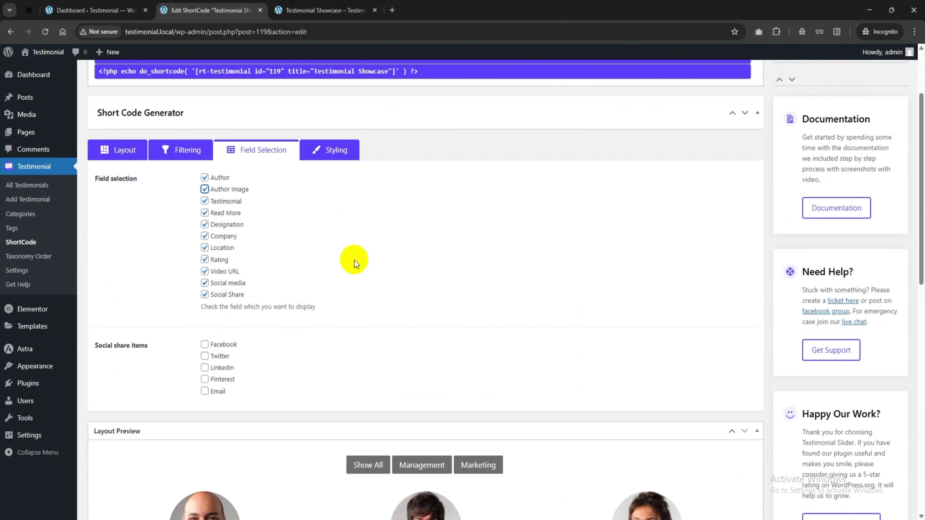
pyautogui.click(205, 237)
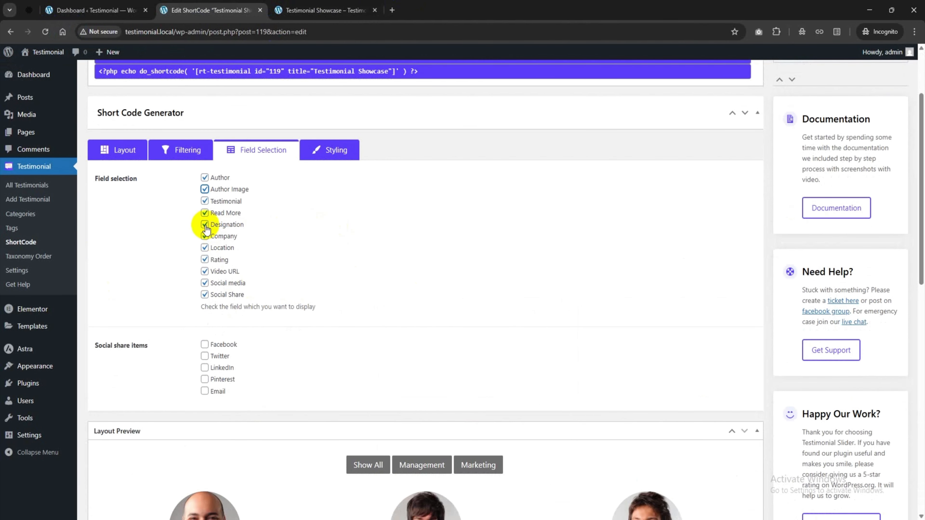
pyautogui.click(204, 248)
pyautogui.scroll(2, 849, 152)
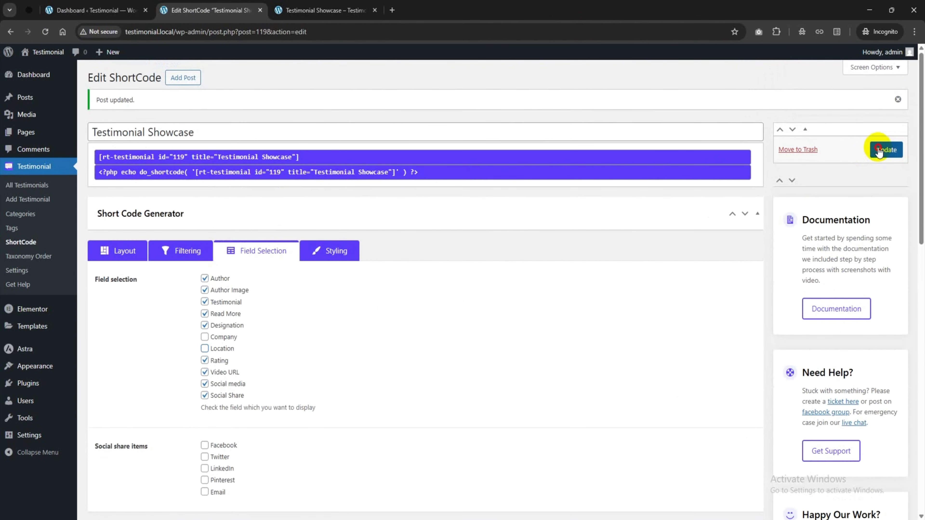
pyautogui.click(306, 9)
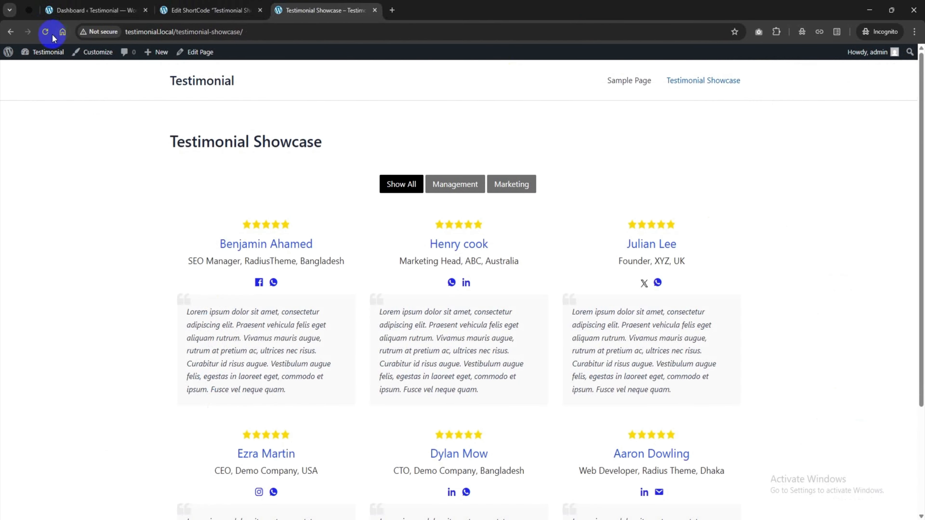
# Reload the showcase page to check, then tick the Company field again
pyautogui.click(46, 32)
pyautogui.scroll(-3, 471, 314)
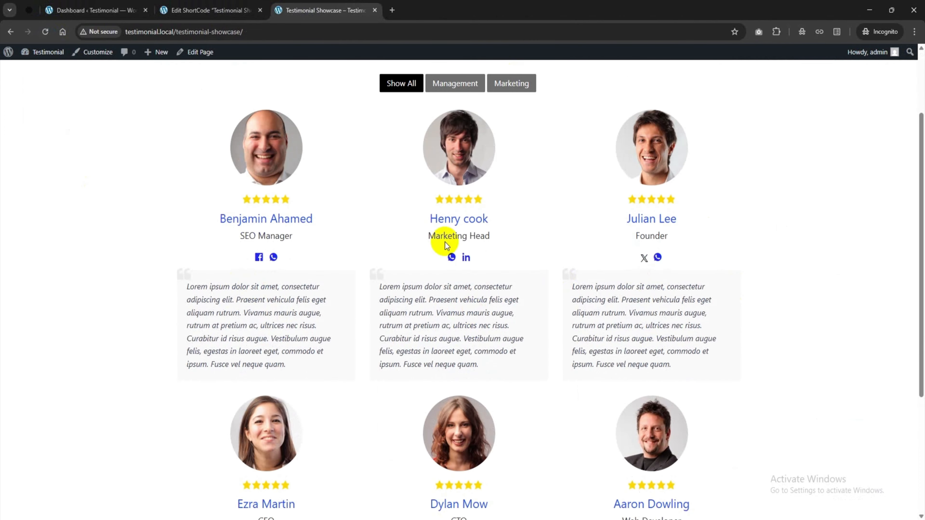
pyautogui.click(211, 10)
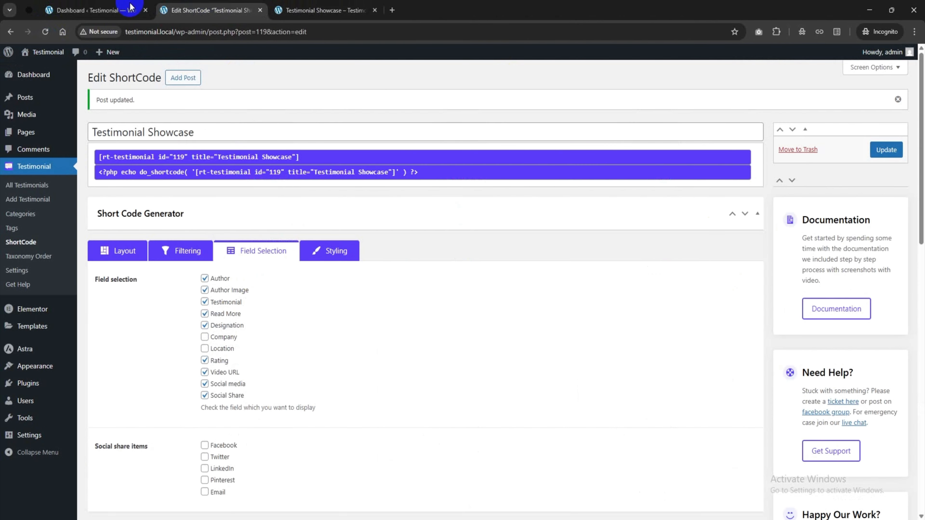
pyautogui.click(204, 337)
pyautogui.scroll(-5, 267, 308)
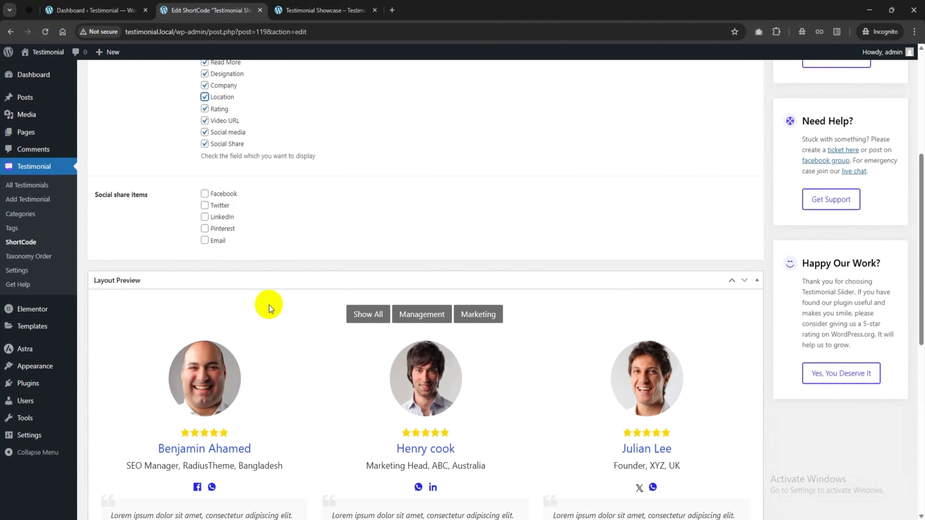
pyautogui.scroll(4, 269, 306)
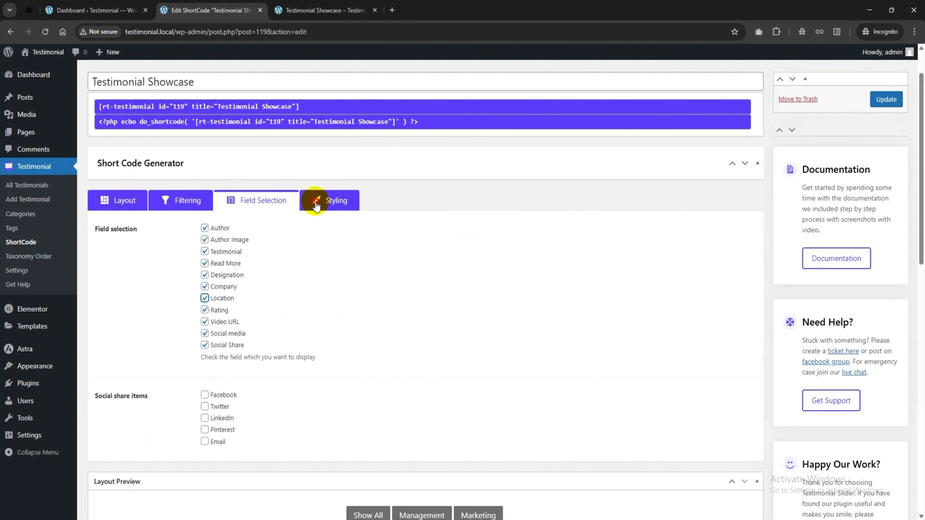
# In the Styling settings, set the author name colour to blue
pyautogui.click(316, 204)
pyautogui.scroll(-3, 317, 211)
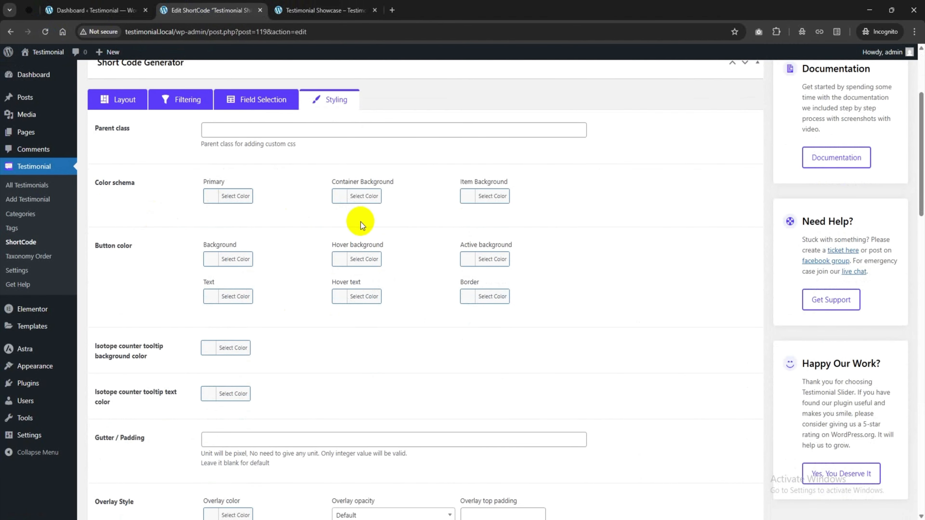
pyautogui.scroll(-3, 361, 225)
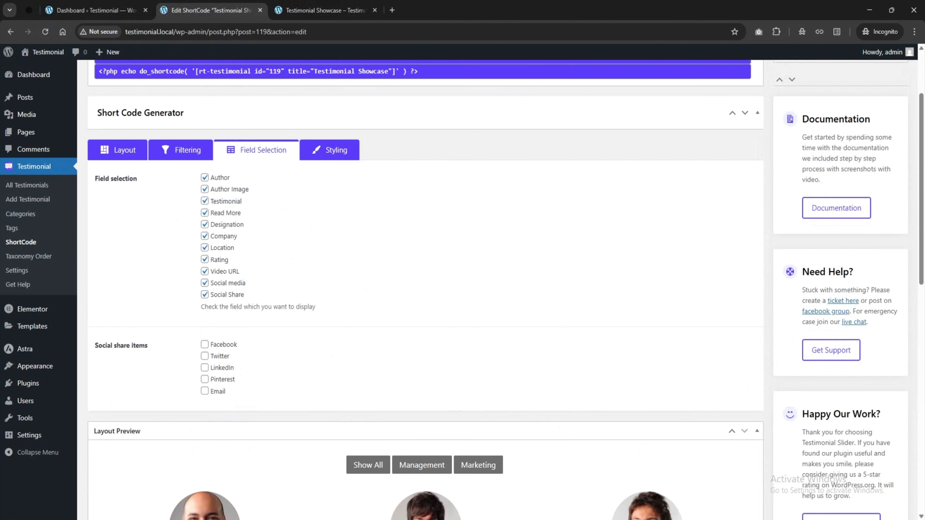
pyautogui.click(332, 150)
pyautogui.scroll(-4, 322, 178)
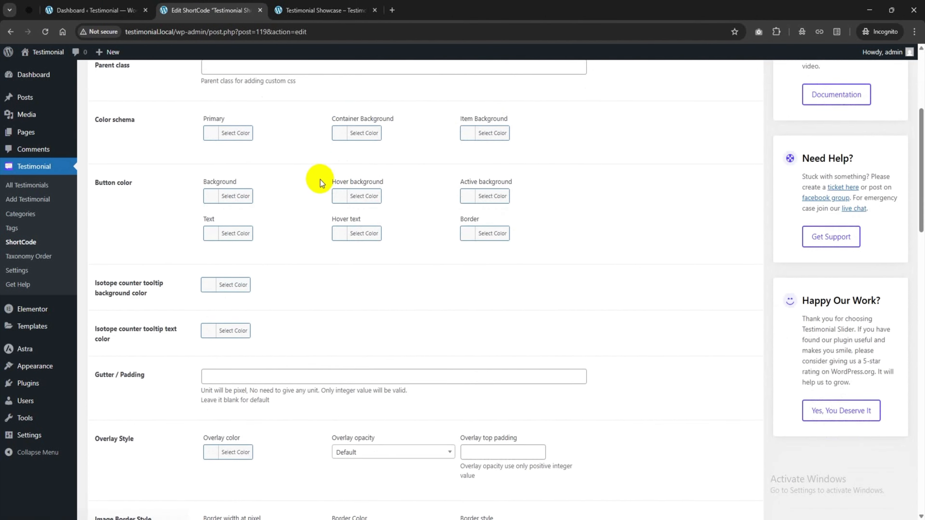
pyautogui.scroll(-4, 255, 235)
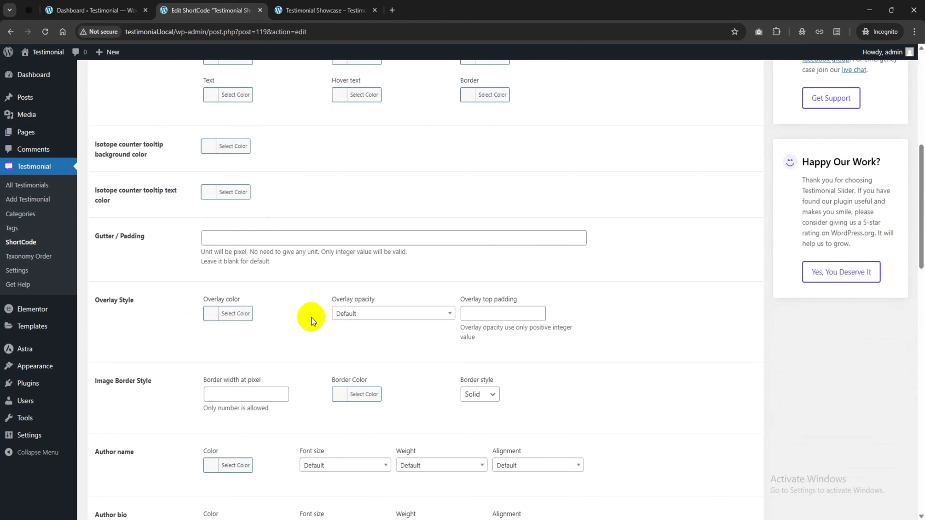
pyautogui.scroll(-3, 250, 345)
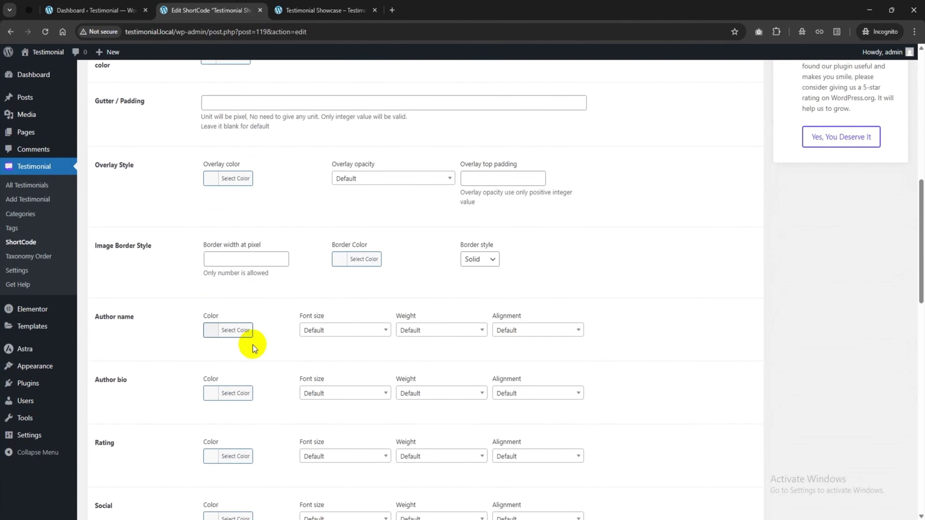
pyautogui.click(212, 316)
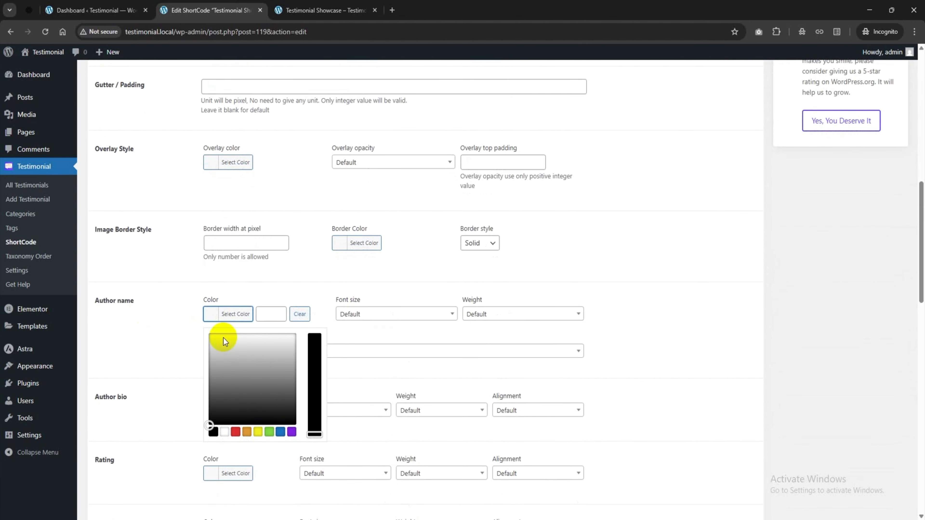
pyautogui.click(235, 432)
pyautogui.click(280, 432)
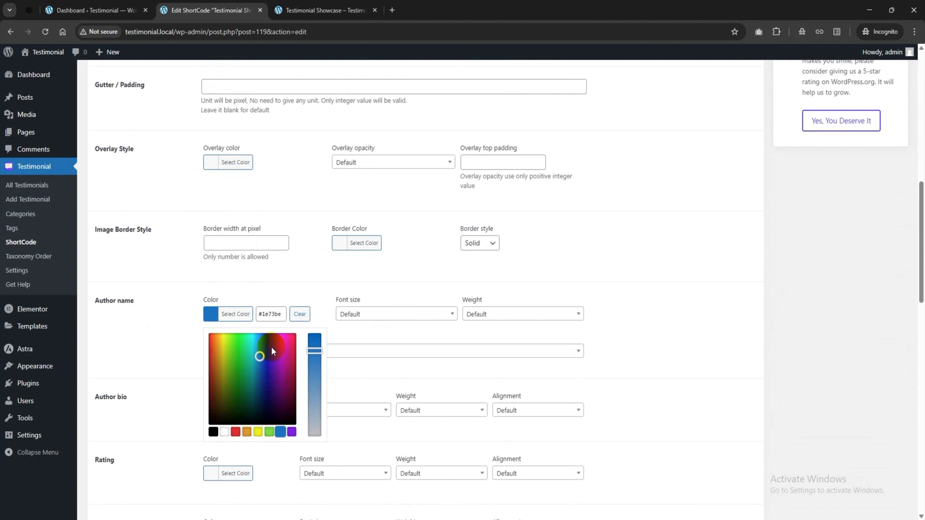
pyautogui.click(265, 343)
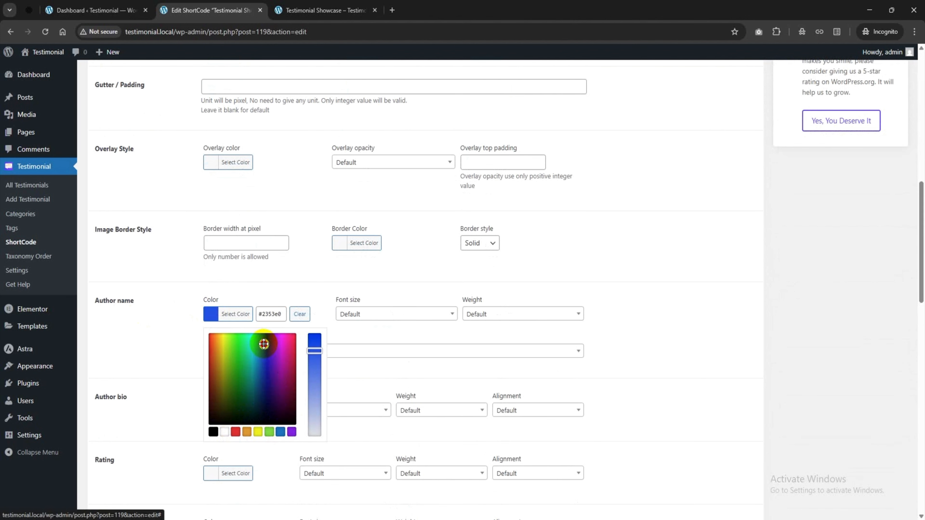
pyautogui.click(619, 327)
# Set the rating colour to blue and update the shortcode
pyautogui.scroll(-1, 416, 349)
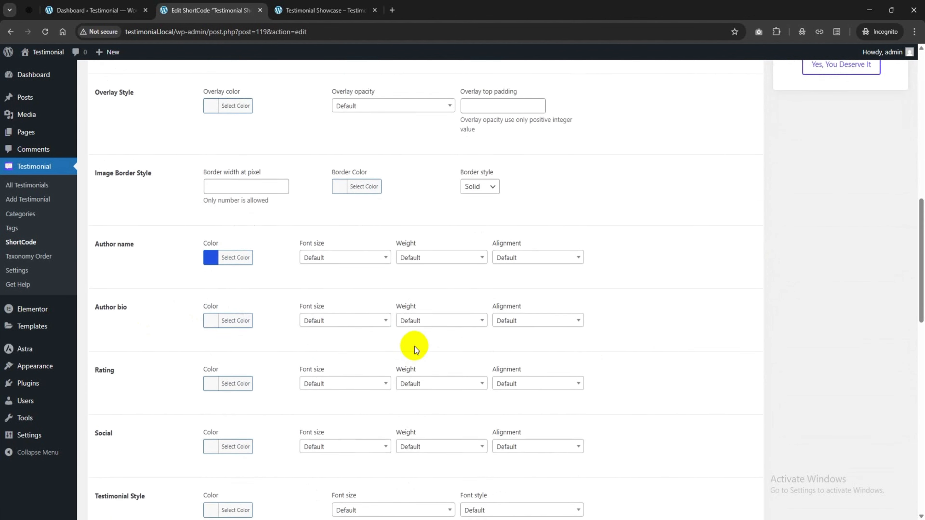
pyautogui.scroll(-1, 416, 348)
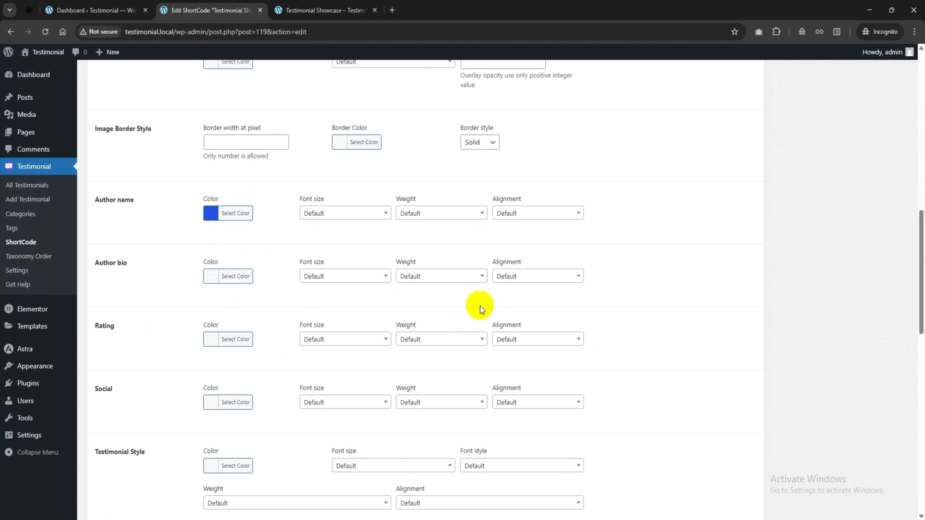
pyautogui.click(213, 338)
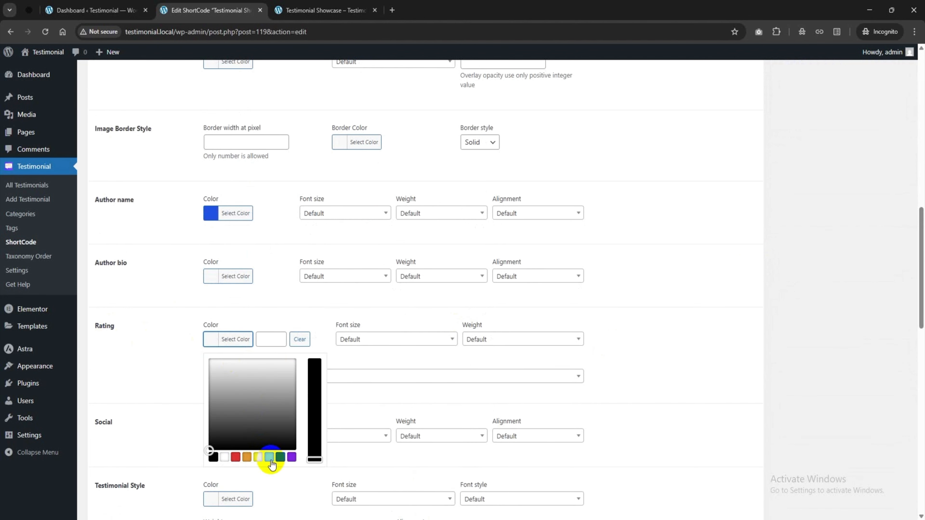
pyautogui.click(281, 456)
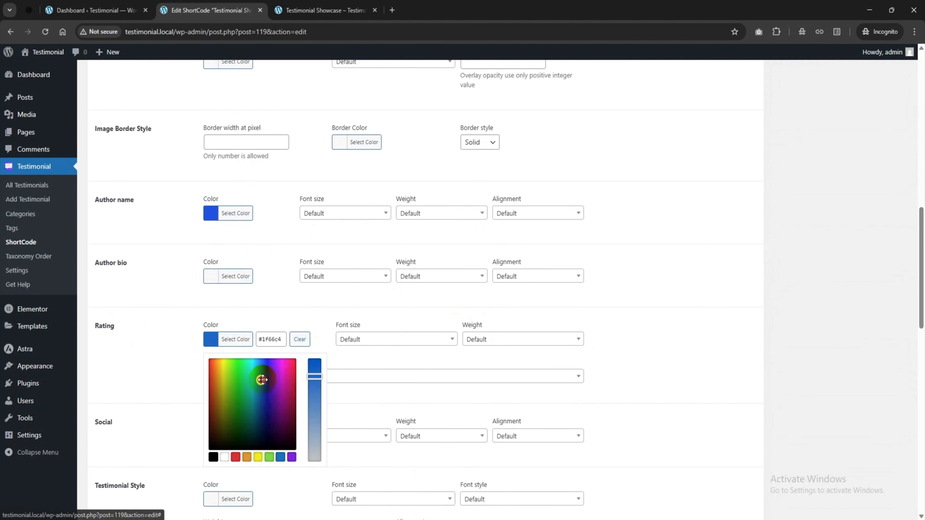
pyautogui.scroll(6, 444, 347)
pyautogui.scroll(5, 875, 216)
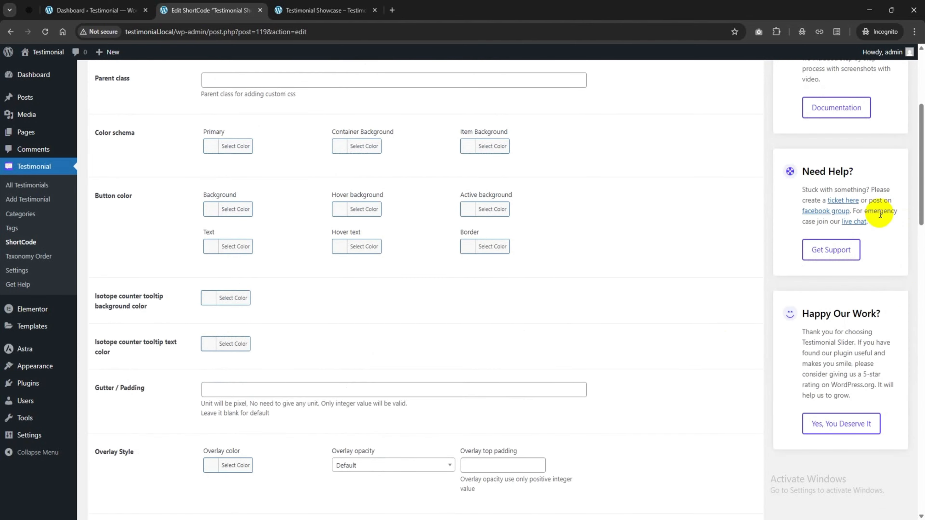
pyautogui.click(886, 149)
# Reload the live Testimonial Showcase page to check the blue stars
pyautogui.click(324, 10)
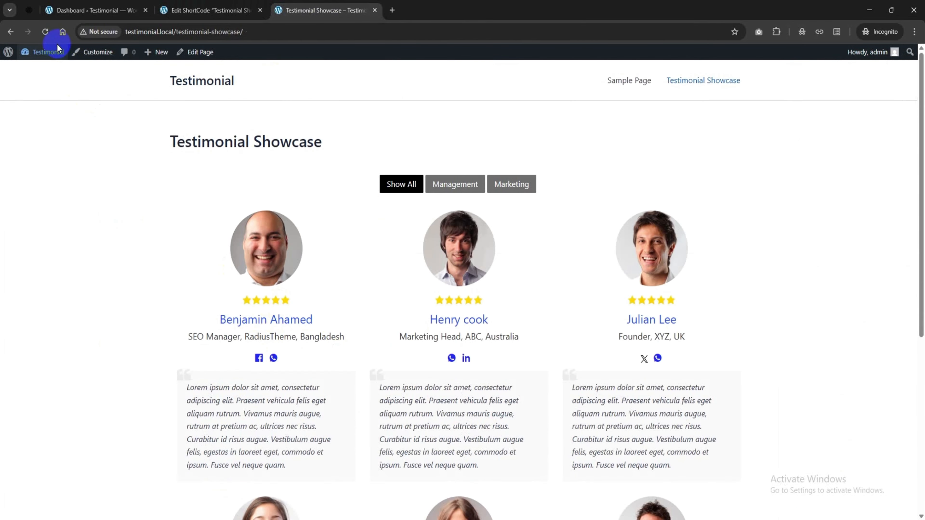
pyautogui.click(47, 34)
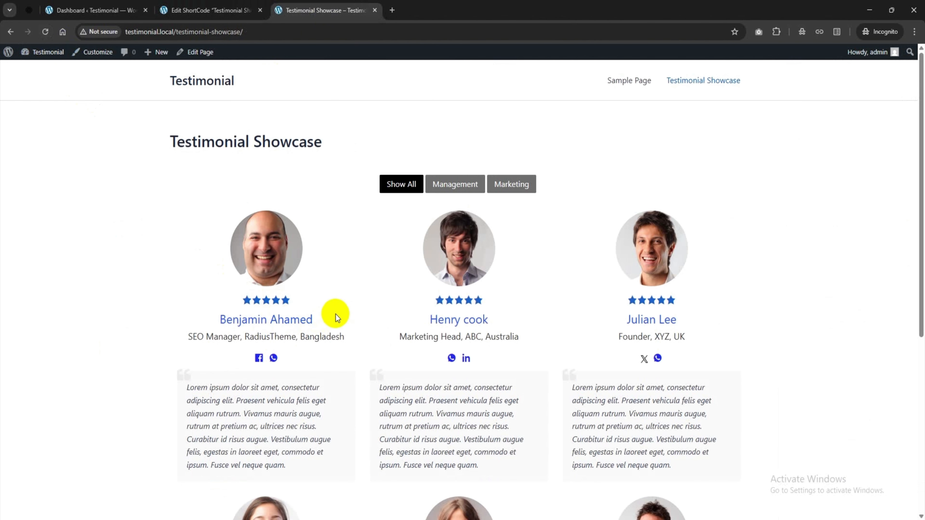
pyautogui.scroll(-7, 336, 315)
pyautogui.scroll(5, 335, 315)
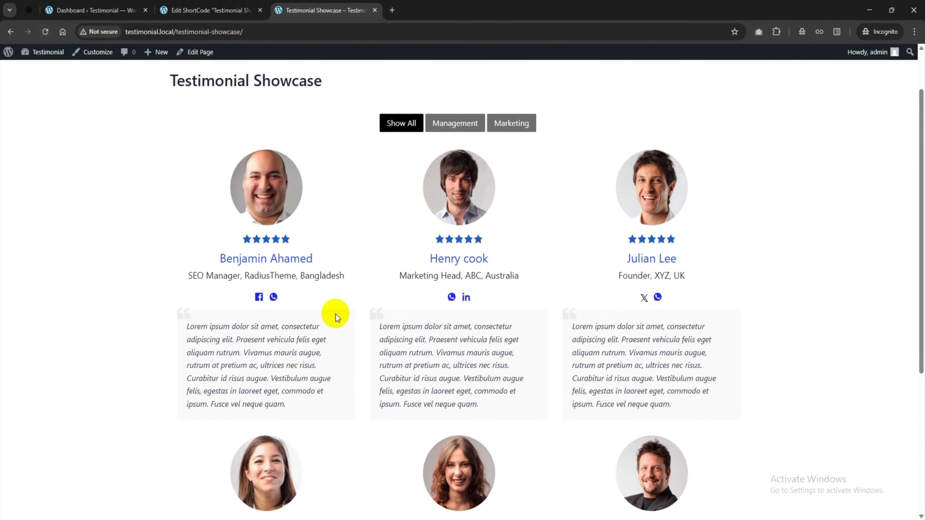
pyautogui.scroll(2, 335, 316)
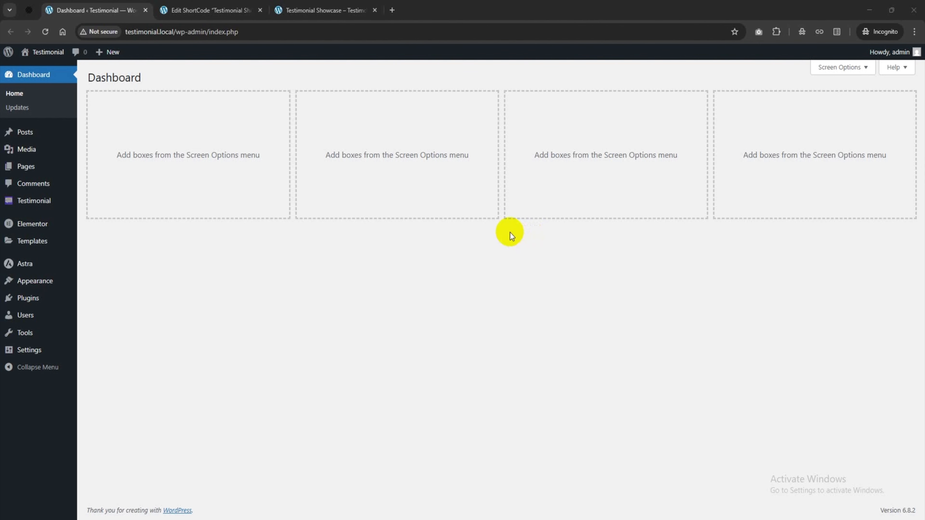
# Create a new page in a new tab titled 'Testimonial Showcase using Elementor'
pyautogui.moveTo(36, 169)
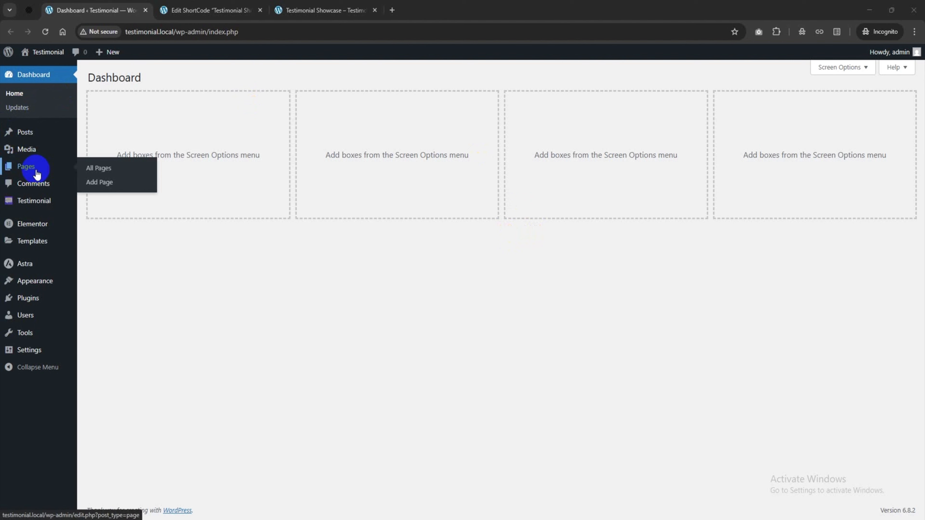
pyautogui.click(114, 183)
pyautogui.rightClick(113, 183)
pyautogui.click(149, 193)
pyautogui.click(216, 8)
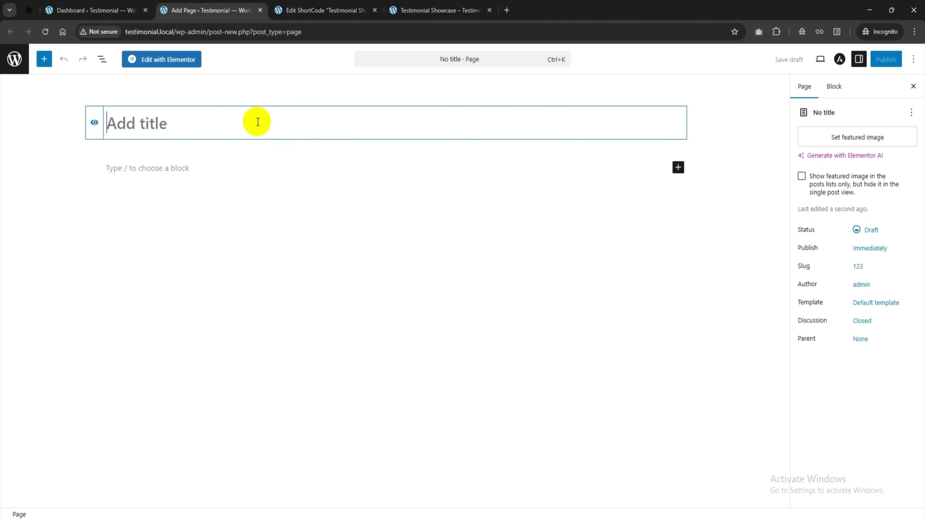
pyautogui.write('Tes')
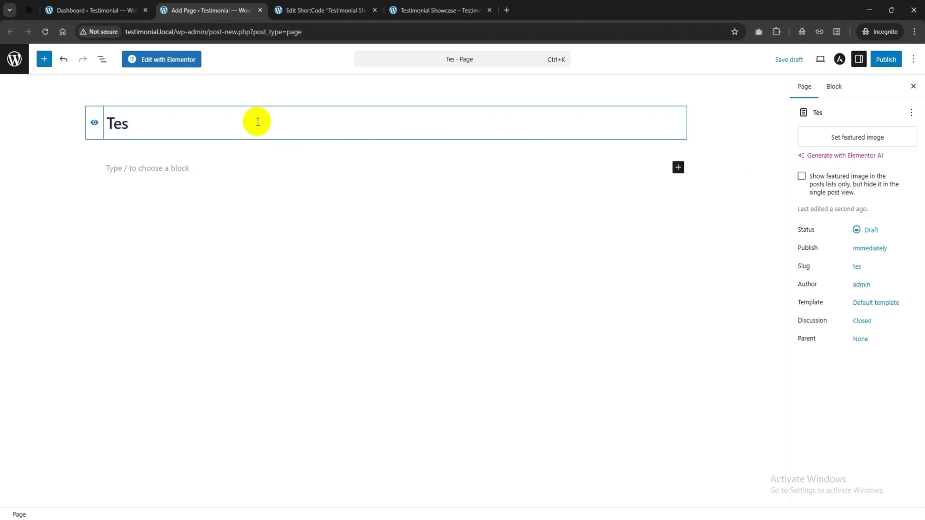
pyautogui.write('timonial ')
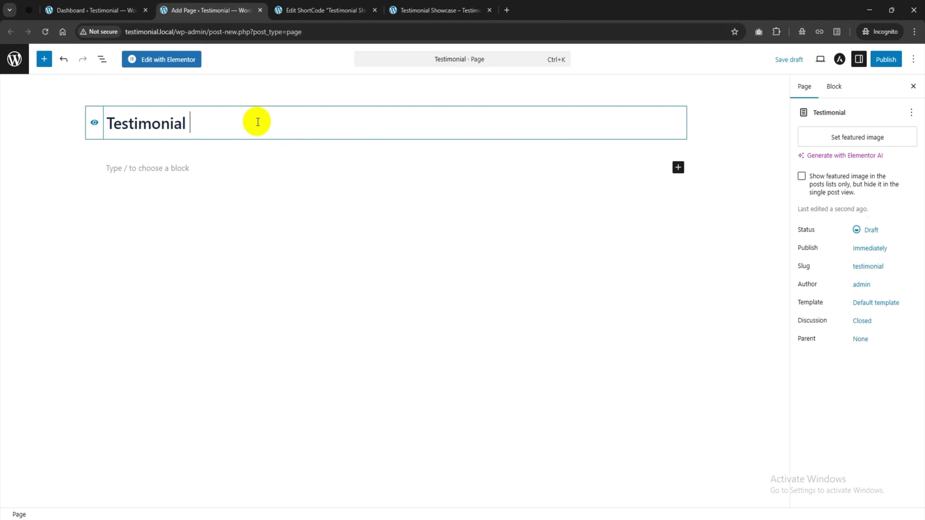
pyautogui.write('Showcase usin')
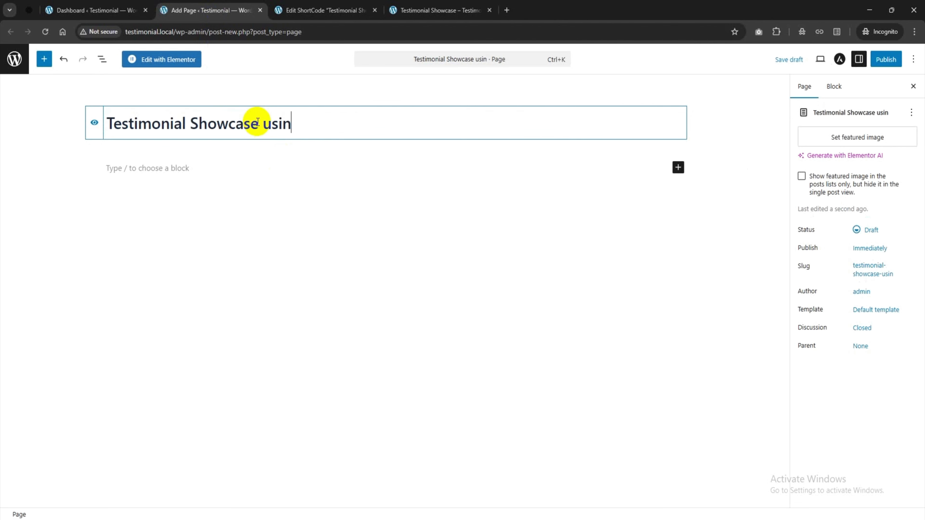
pyautogui.write('g Elemen')
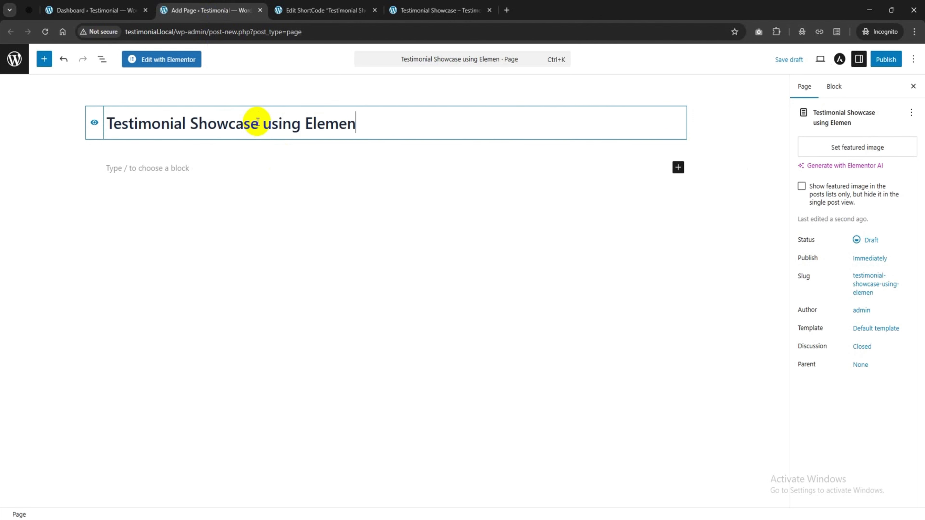
pyautogui.write('tor')
# Publish the page and open it in Elementor
pyautogui.click(881, 61)
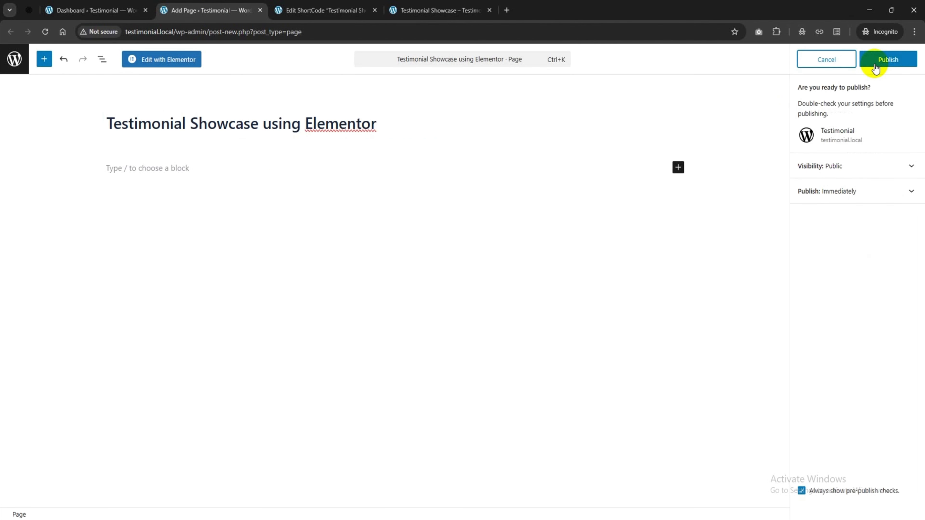
pyautogui.click(877, 62)
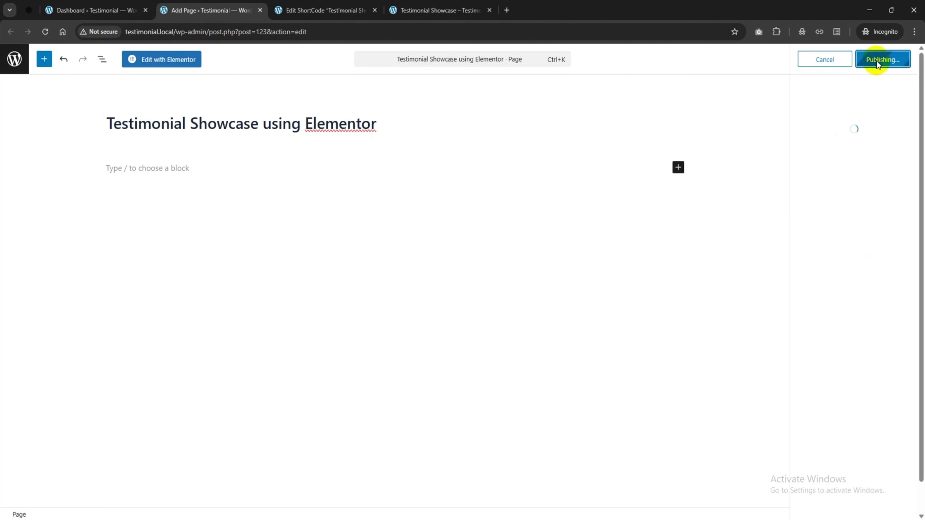
pyautogui.click(181, 61)
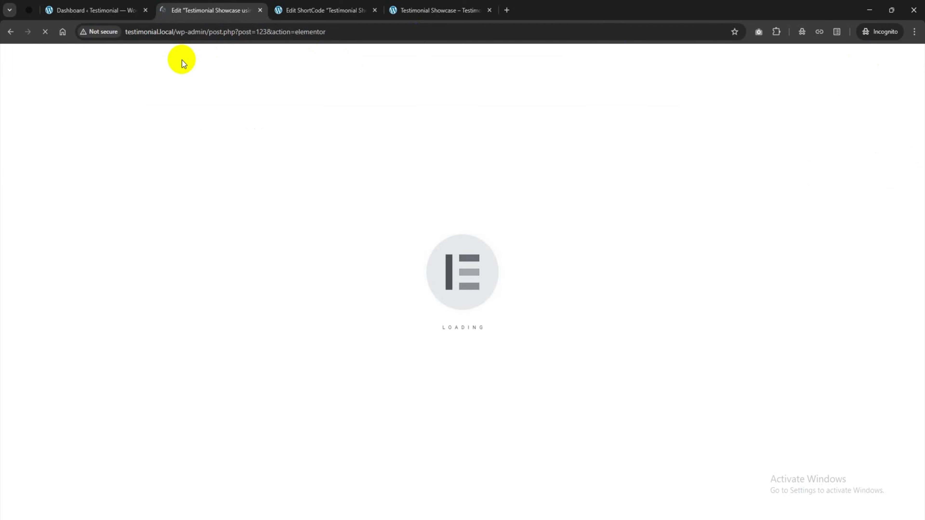
# Add a Heading widget at the top of the page reading 'Grid Layout'
pyautogui.click(902, 104)
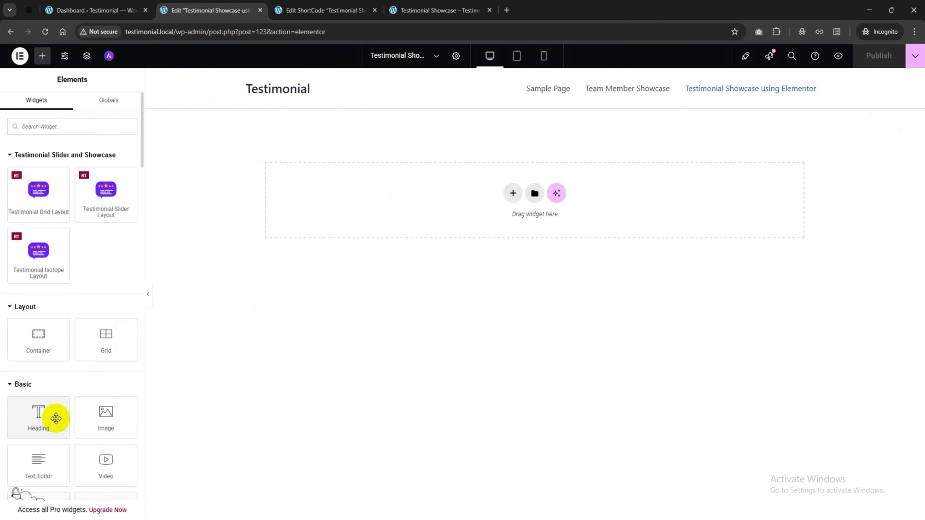
pyautogui.moveTo(55, 418); pyautogui.dragTo(402, 216)
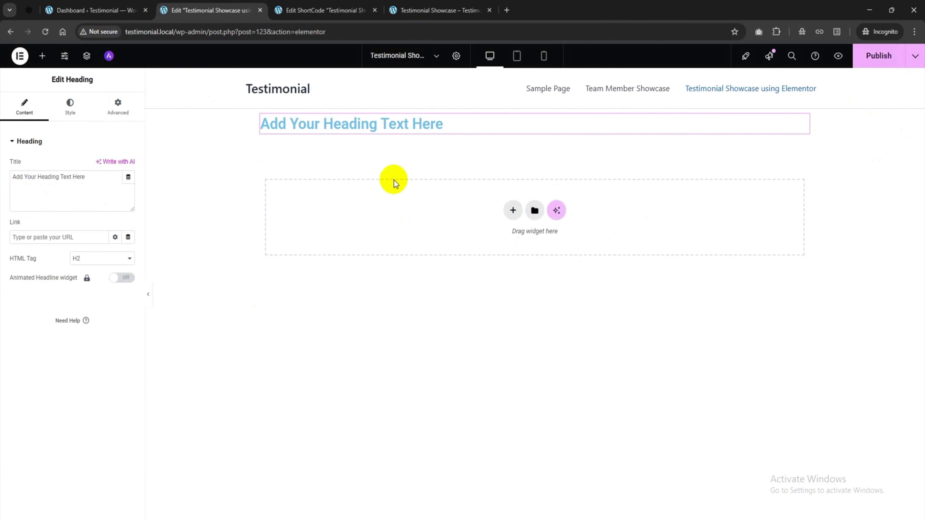
pyautogui.moveTo(93, 182); pyautogui.dragTo(2, 180)
pyautogui.write('G')
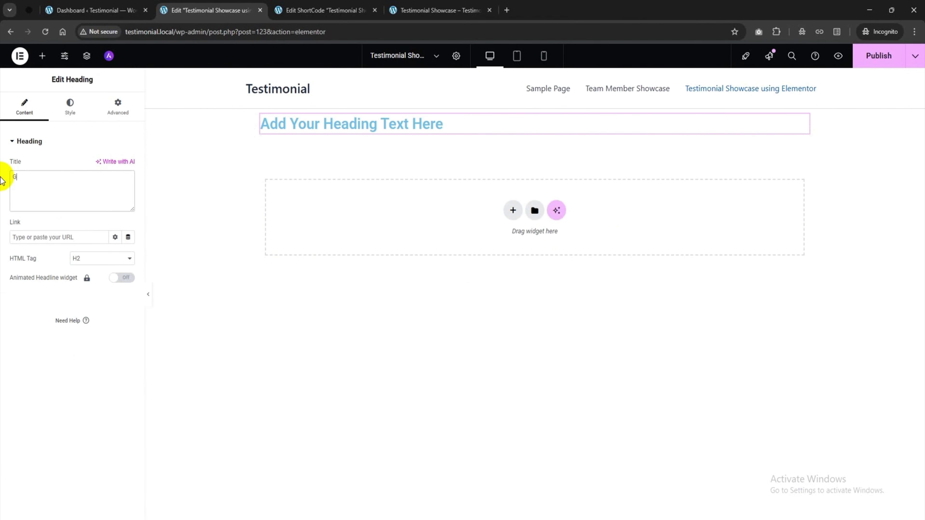
pyautogui.write('rid Layout')
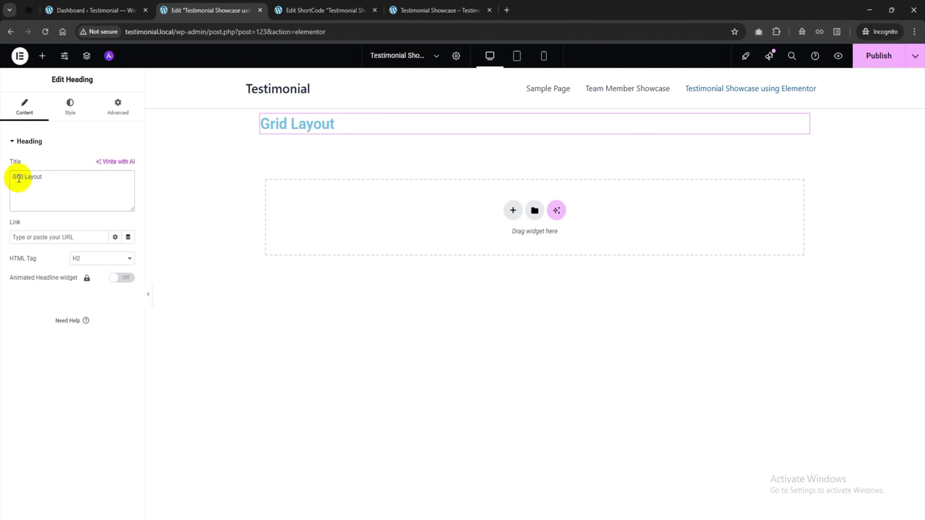
# Centre the heading and set its text colour to hex 4545ff
pyautogui.click(69, 106)
pyautogui.click(104, 167)
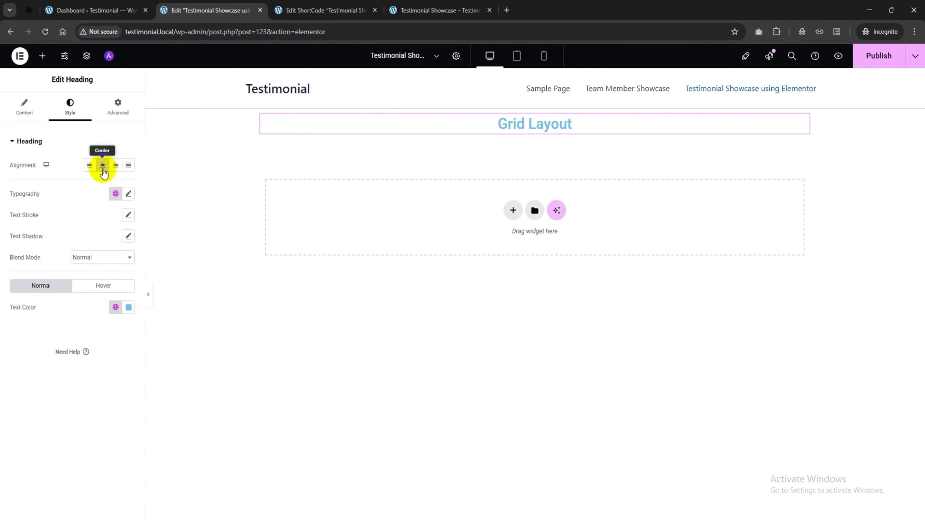
pyautogui.click(129, 307)
pyautogui.click(160, 430)
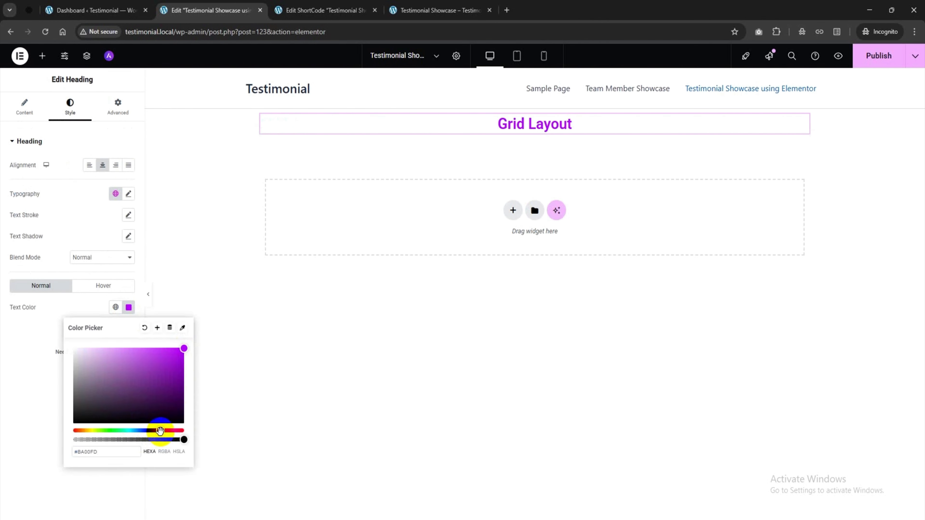
pyautogui.click(100, 451)
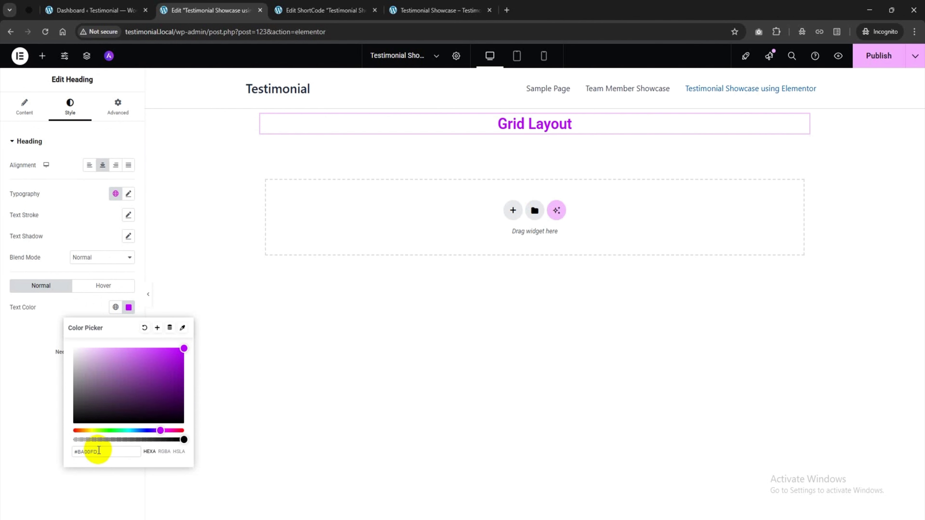
pyautogui.moveTo(98, 450); pyautogui.dragTo(75, 450)
pyautogui.write('4545ff')
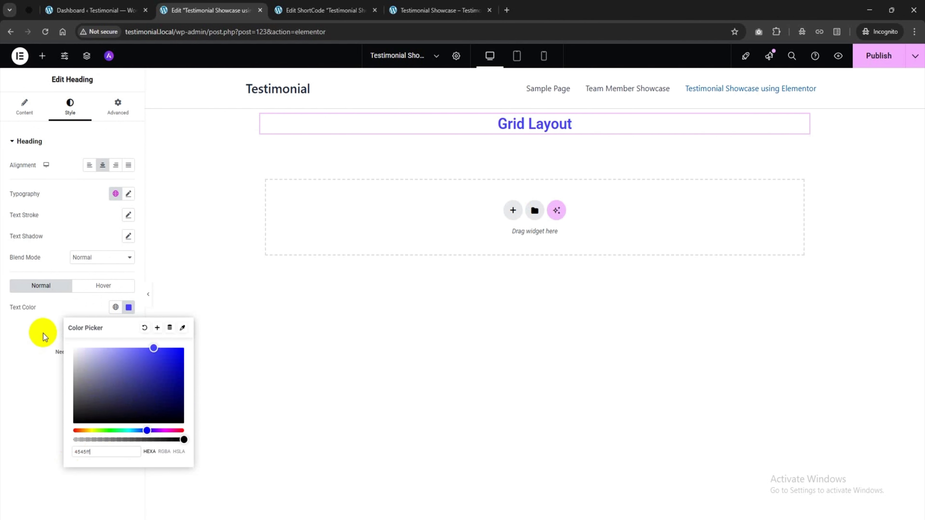
pyautogui.click(44, 333)
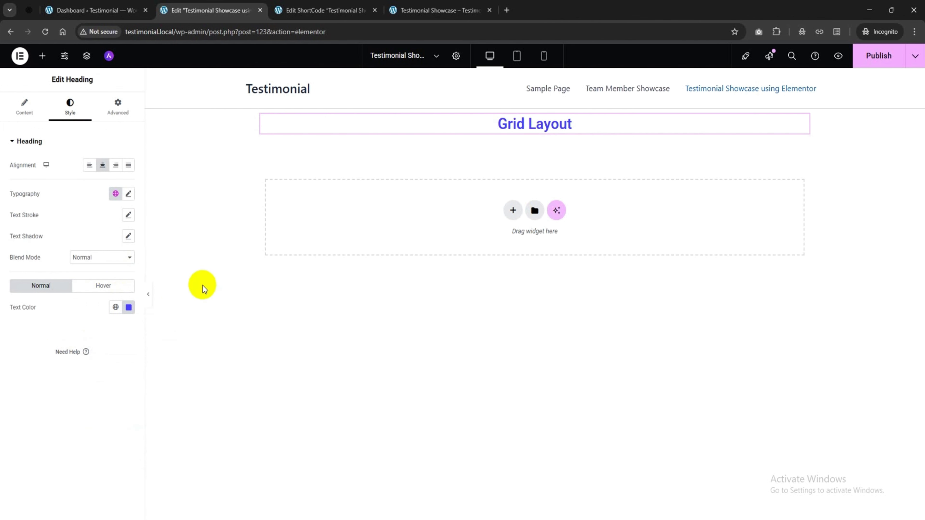
pyautogui.click(535, 110)
# Give the container a 50px top margin and drop a Testimonial Grid Layout widget below the heading
pyautogui.click(118, 107)
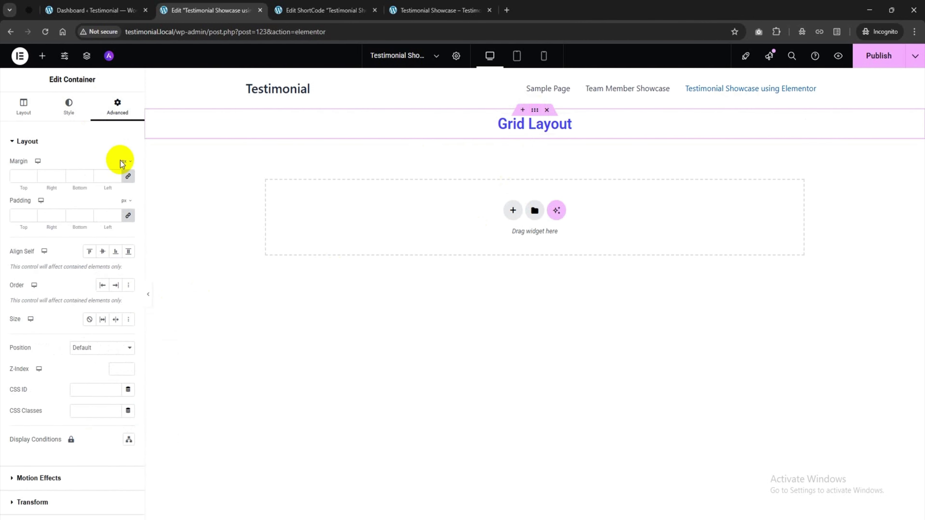
pyautogui.click(19, 176)
pyautogui.write('0')
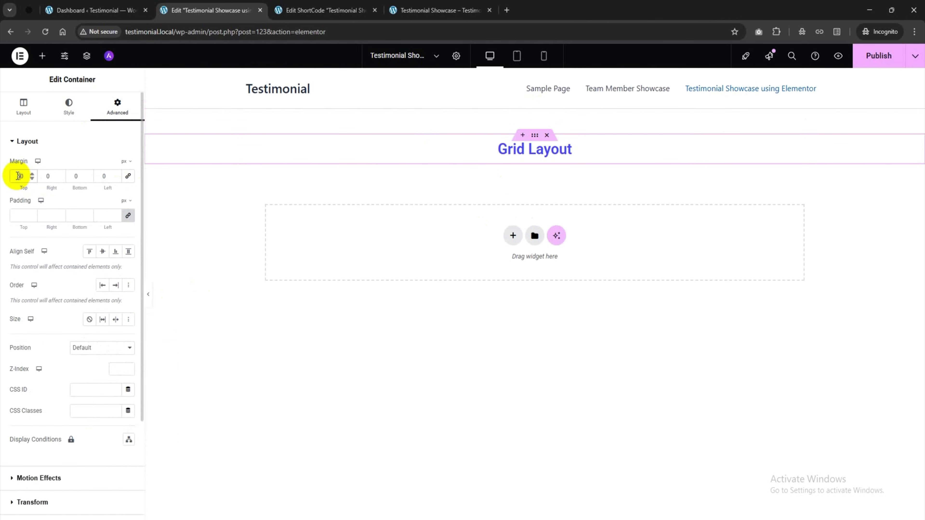
pyautogui.click(42, 55)
pyautogui.moveTo(55, 200); pyautogui.dragTo(546, 155)
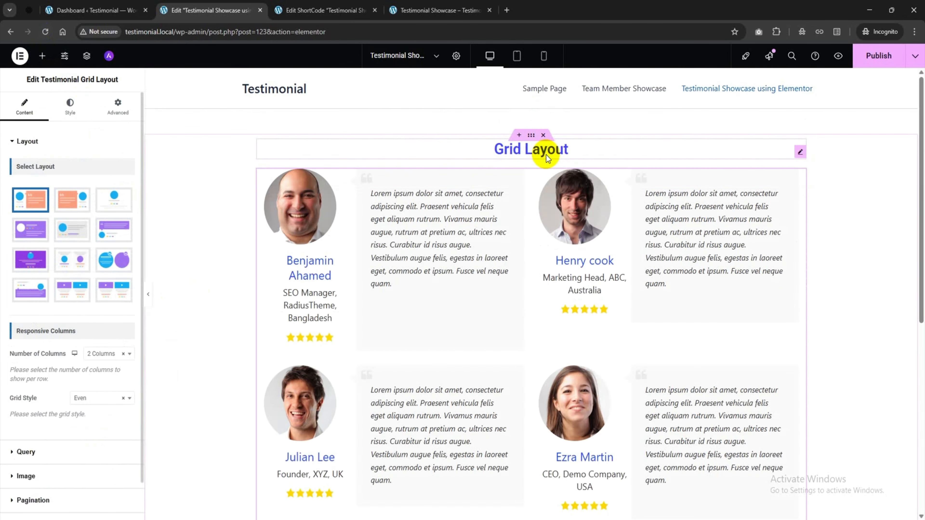
# Try Layouts 2 and 9, then settle on Layout 7 with centred cards
pyautogui.scroll(-4, 388, 256)
pyautogui.click(75, 200)
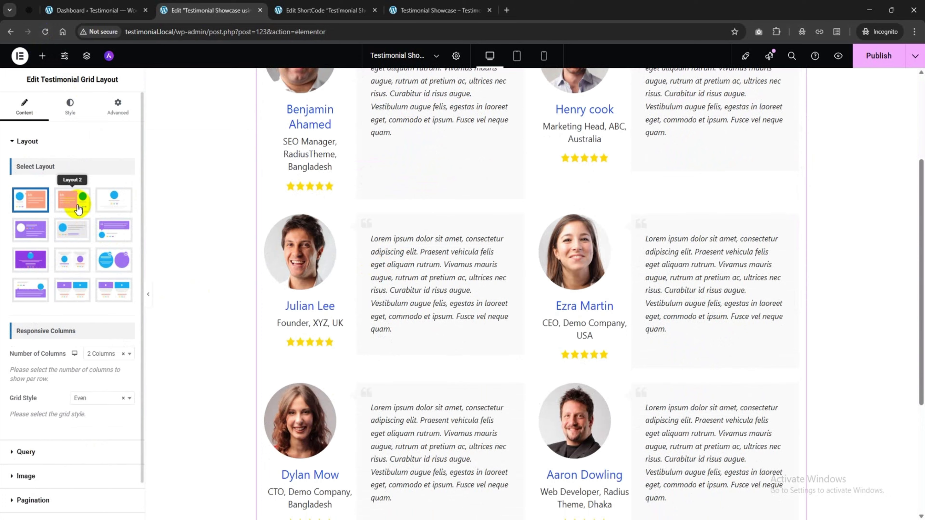
pyautogui.scroll(4, 538, 291)
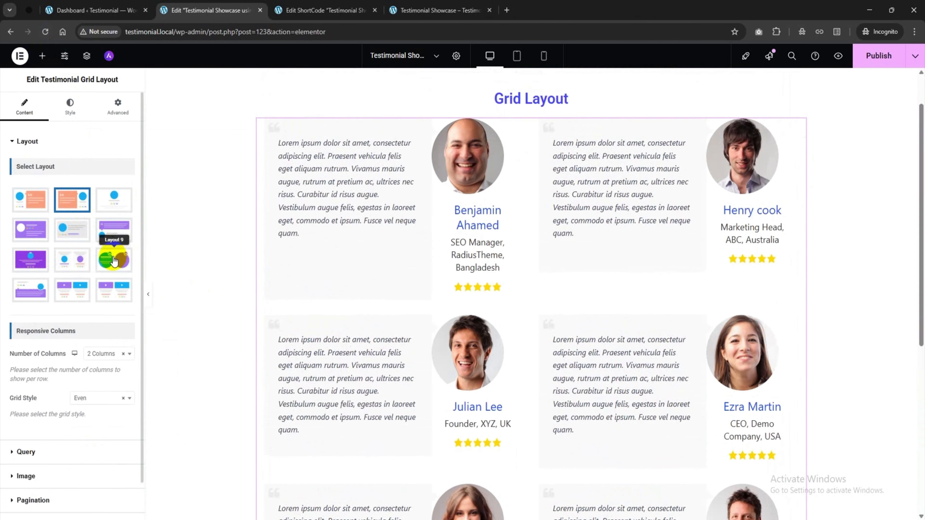
pyautogui.click(114, 260)
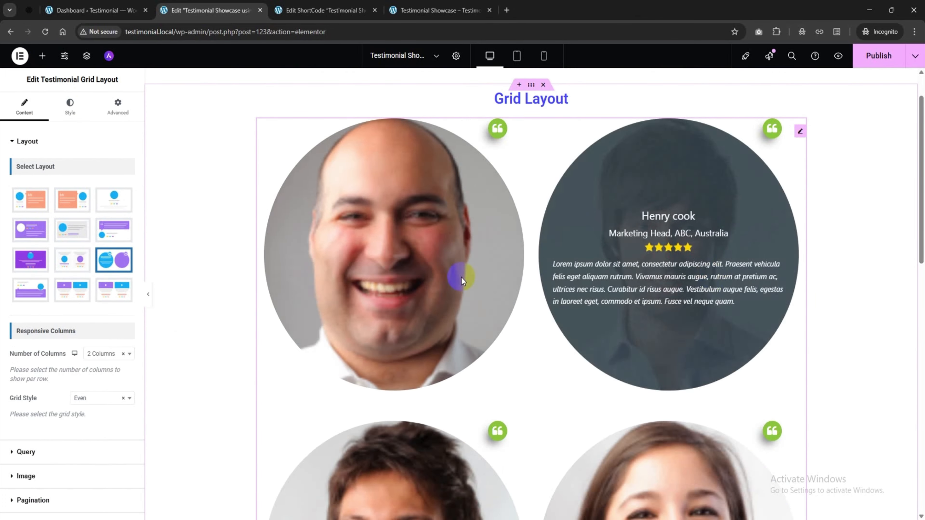
pyautogui.click(31, 260)
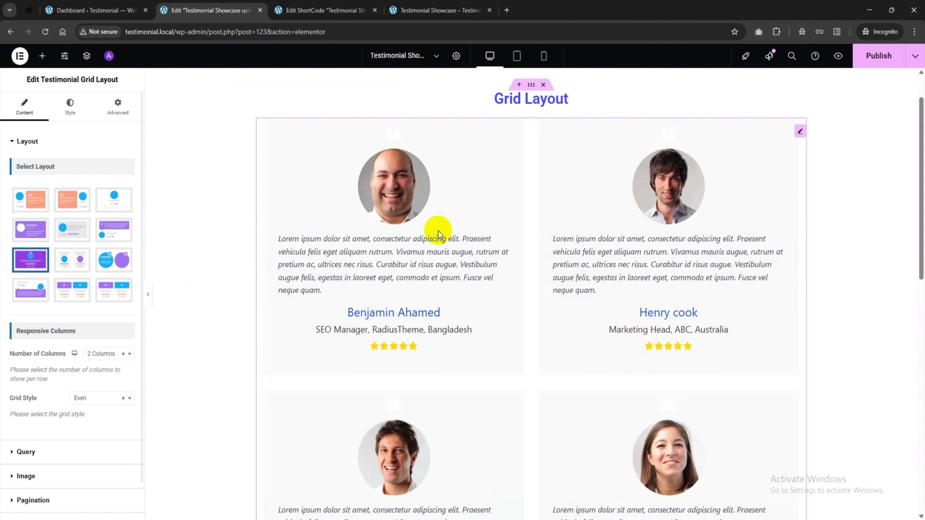
pyautogui.scroll(-5, 700, 226)
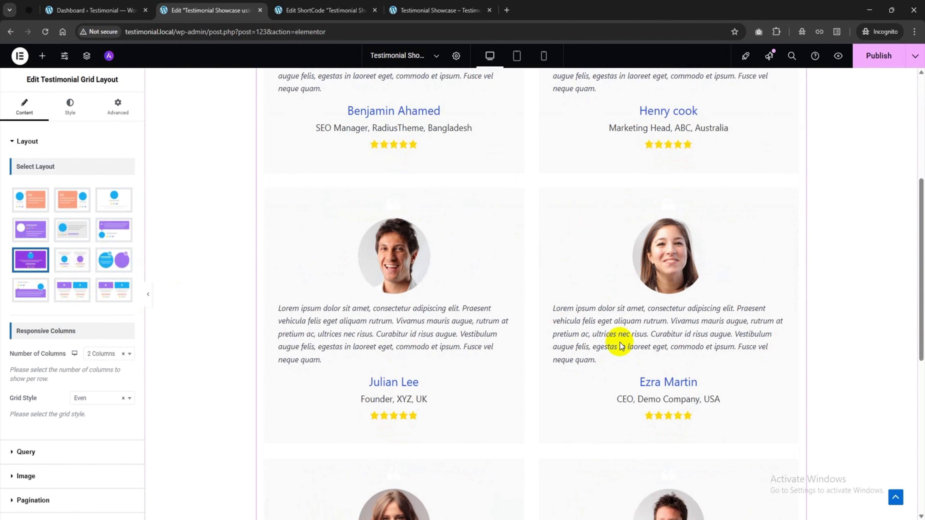
pyautogui.scroll(3, 614, 341)
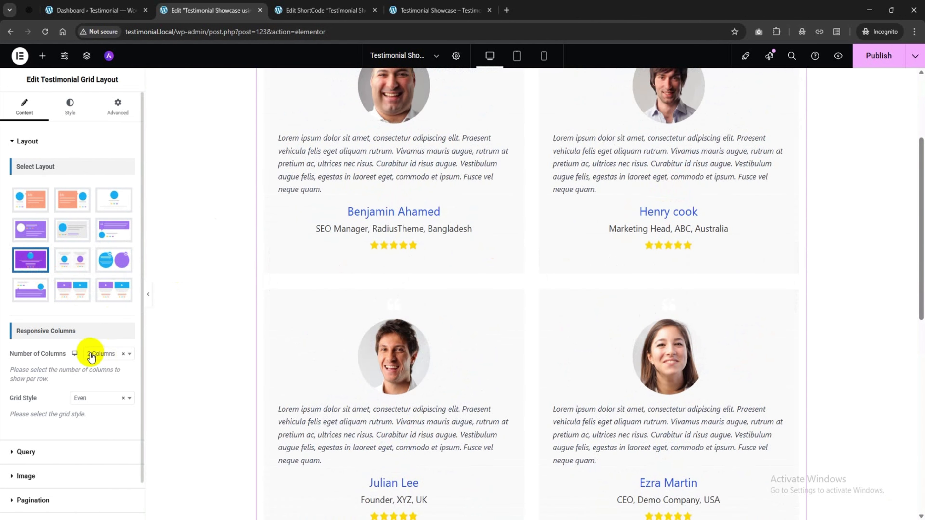
# Set 3 columns and, after trying Masonry, keep the Even grid style
pyautogui.click(99, 357)
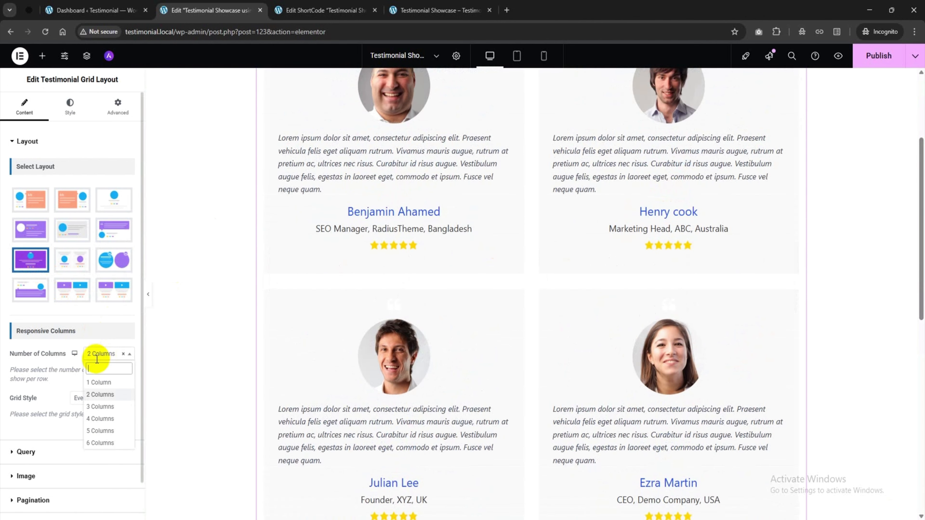
pyautogui.click(103, 407)
pyautogui.scroll(-5, 644, 247)
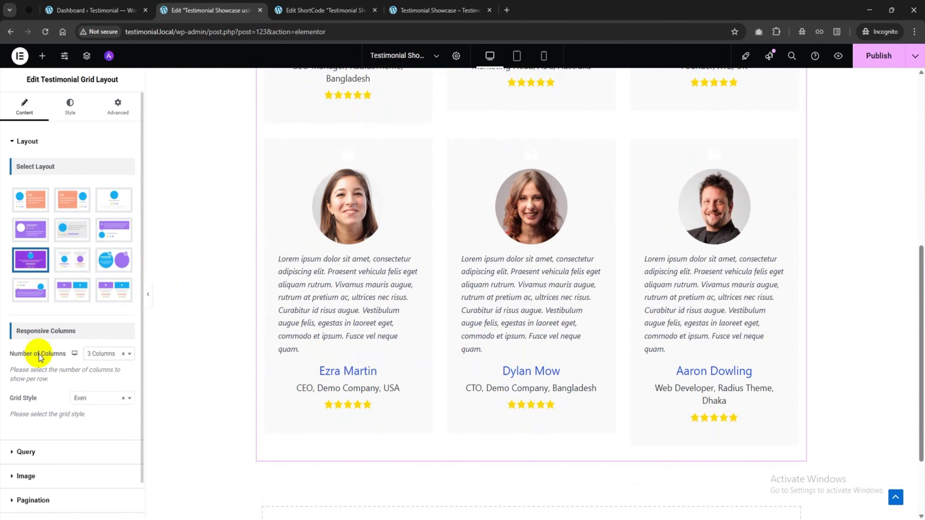
pyautogui.scroll(-1, 37, 356)
pyautogui.click(83, 357)
pyautogui.click(84, 398)
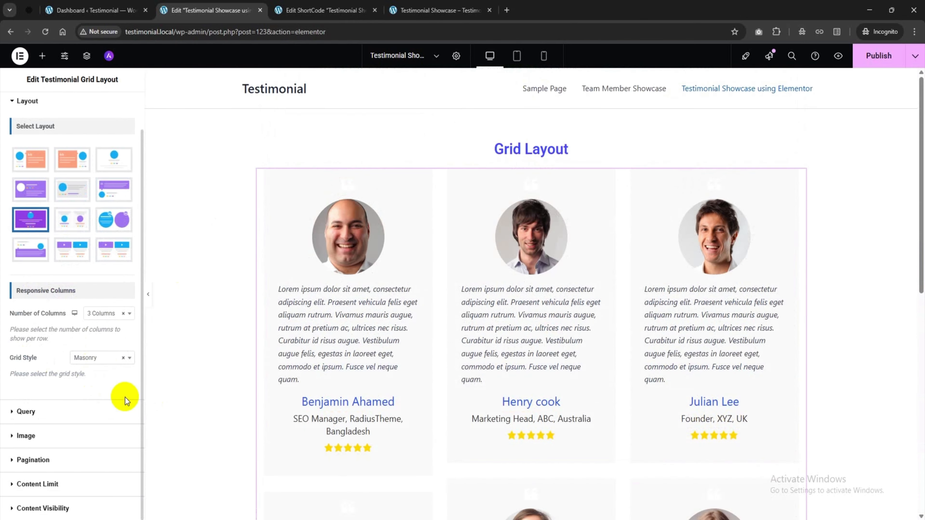
pyautogui.scroll(-3, 419, 324)
pyautogui.click(95, 358)
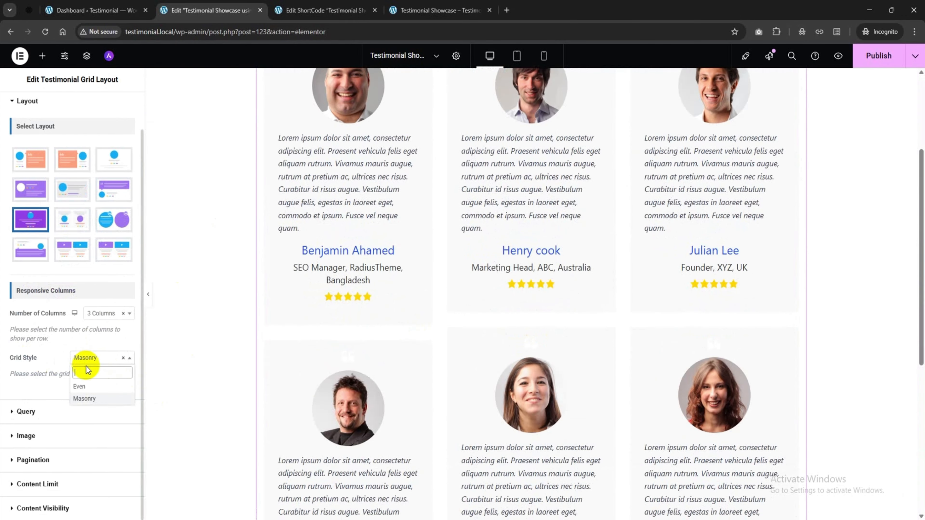
pyautogui.click(78, 386)
pyautogui.scroll(-3, 406, 292)
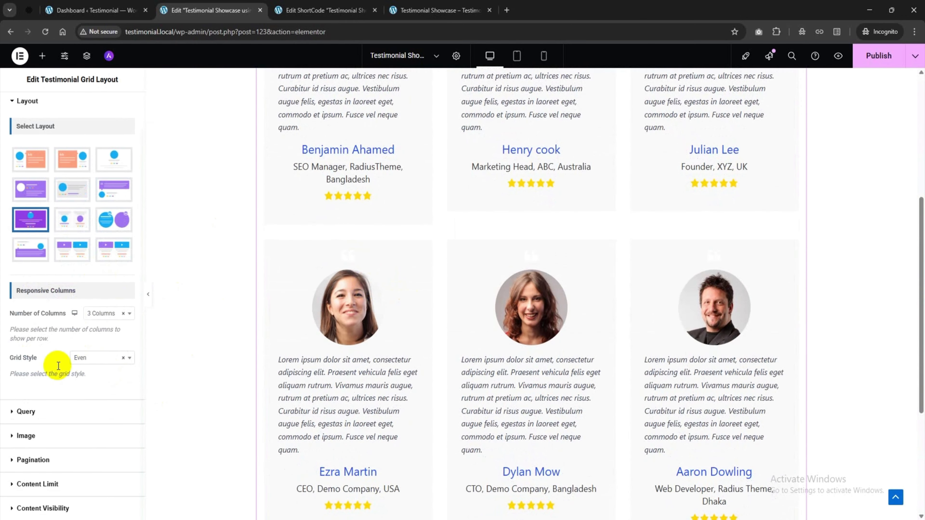
pyautogui.click(62, 417)
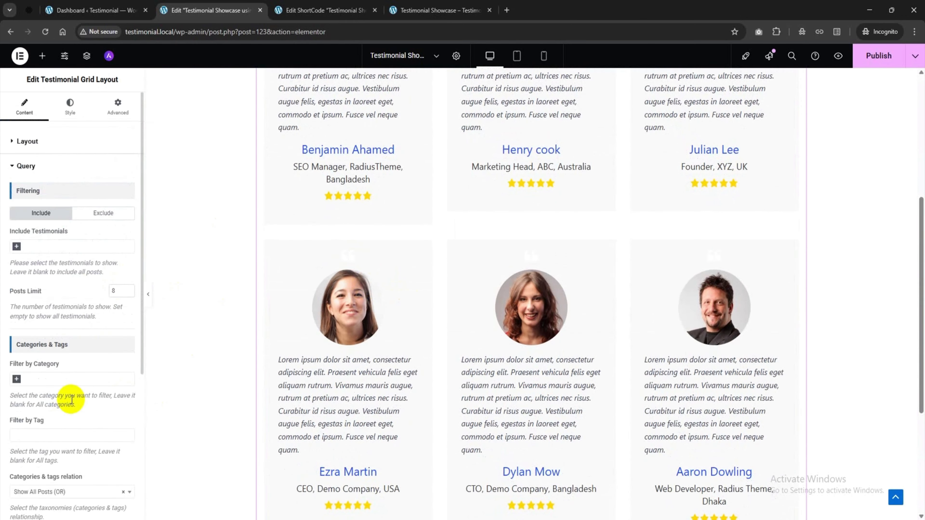
# Try including specific testimonials, then clear the set so all testimonials show
pyautogui.click(50, 249)
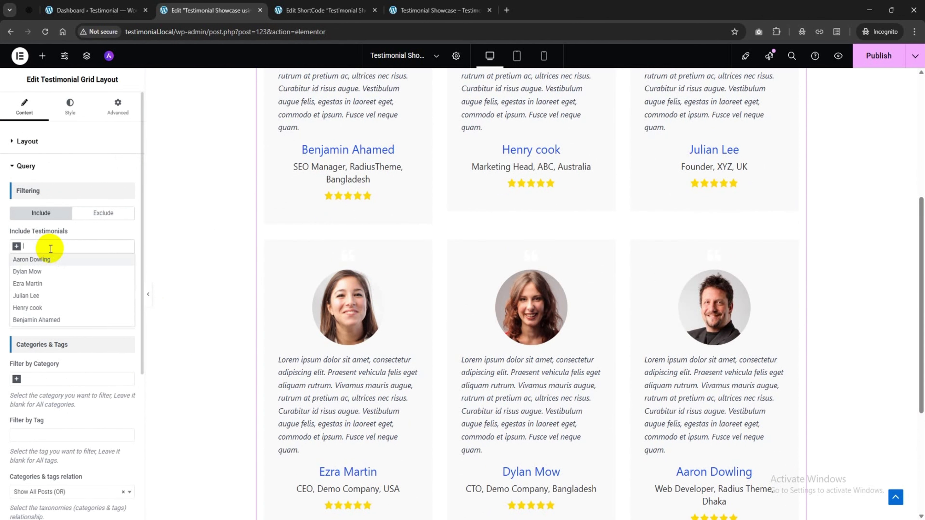
pyautogui.click(40, 263)
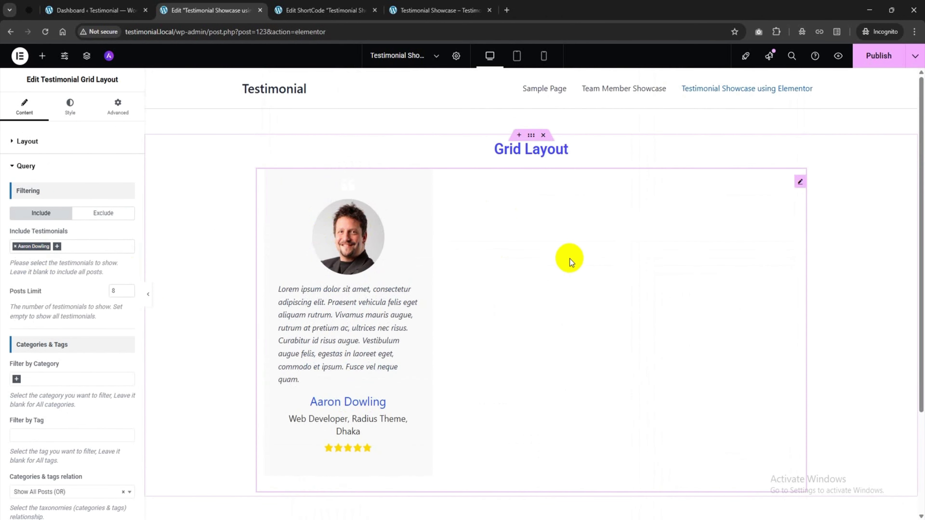
pyautogui.click(83, 246)
pyautogui.click(72, 283)
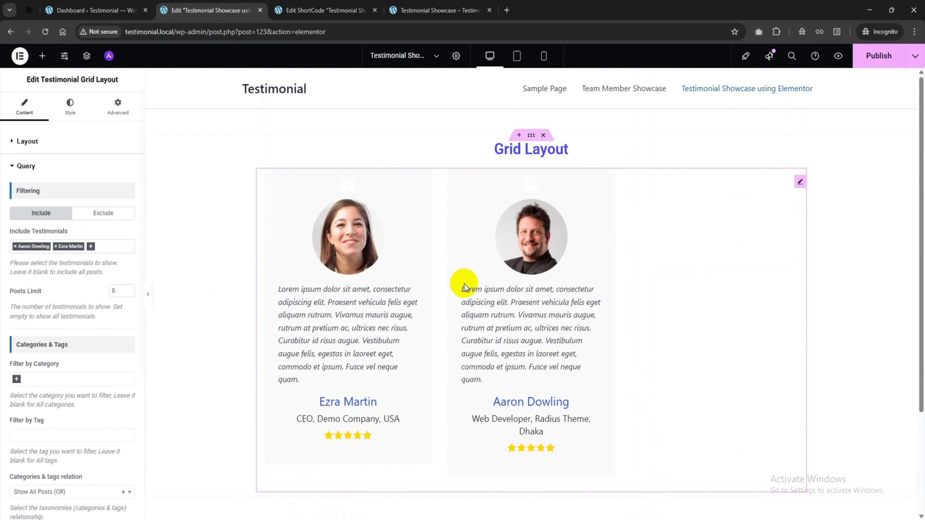
pyautogui.click(14, 247)
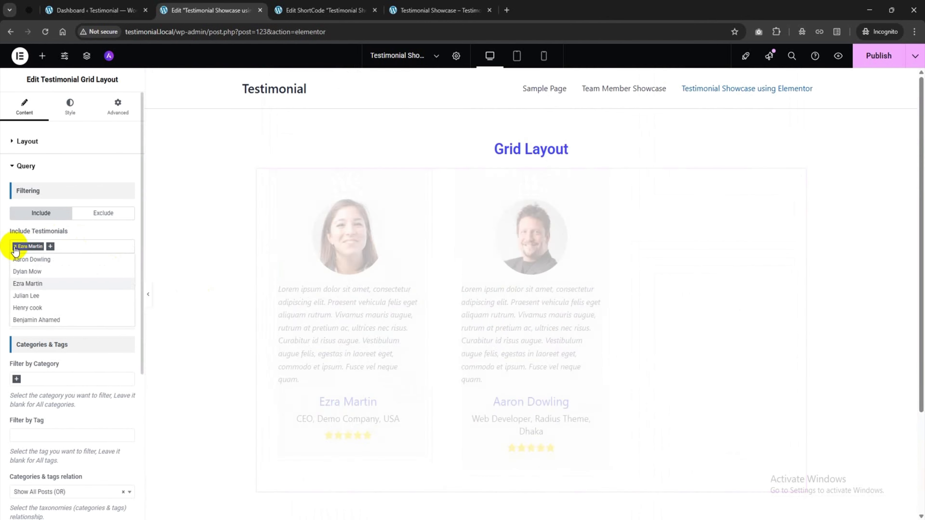
pyautogui.click(15, 247)
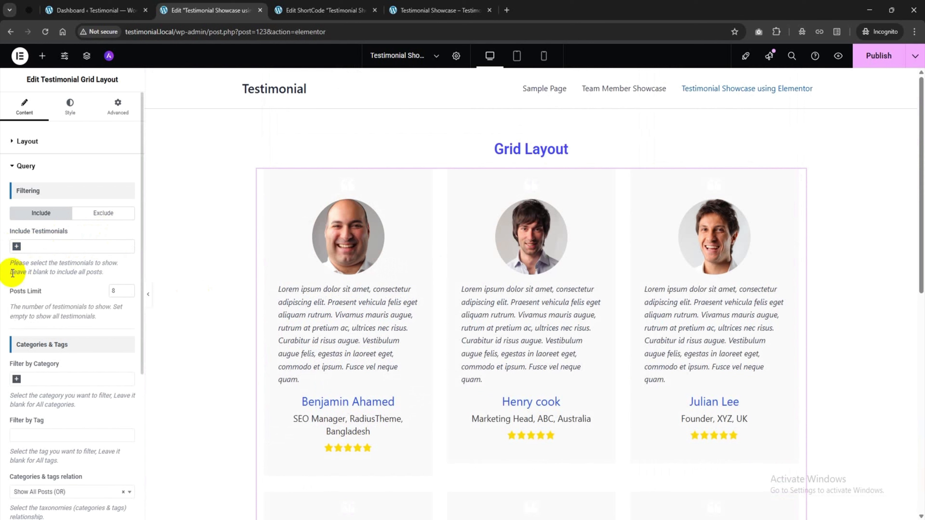
pyautogui.moveTo(13, 272); pyautogui.dragTo(104, 273)
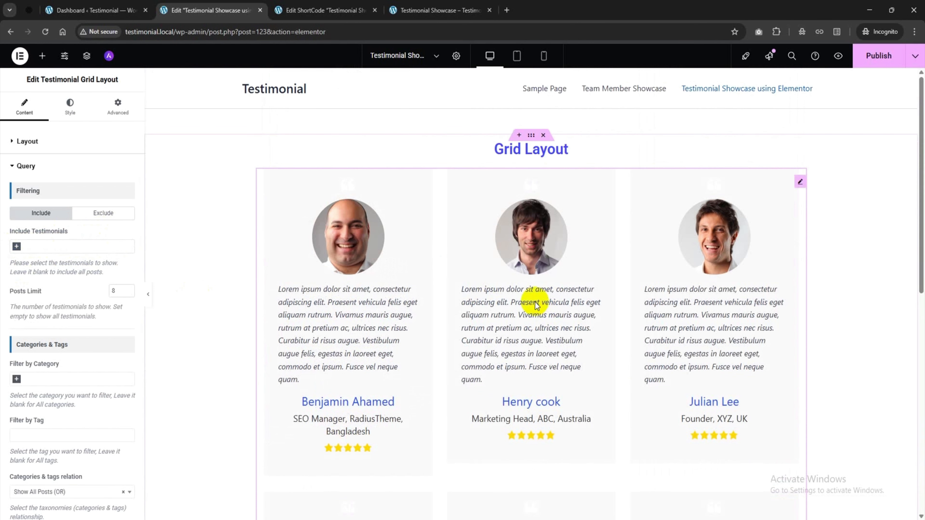
# Try the Management and Marketing category filters, then remove both
pyautogui.scroll(-3, 99, 309)
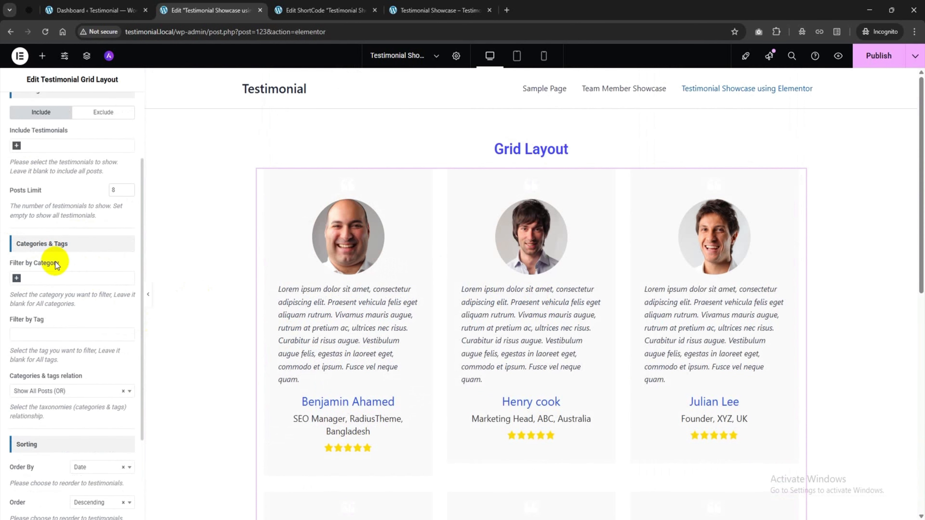
pyautogui.click(45, 278)
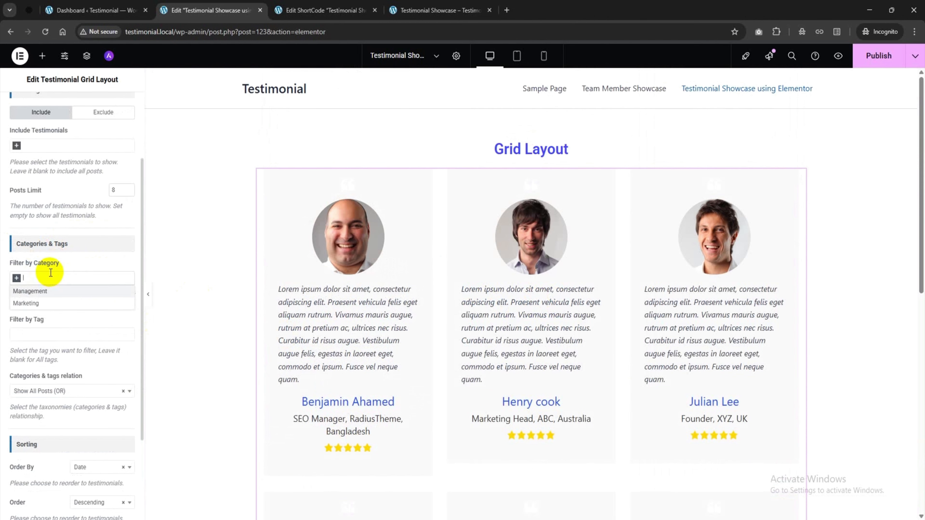
pyautogui.click(43, 294)
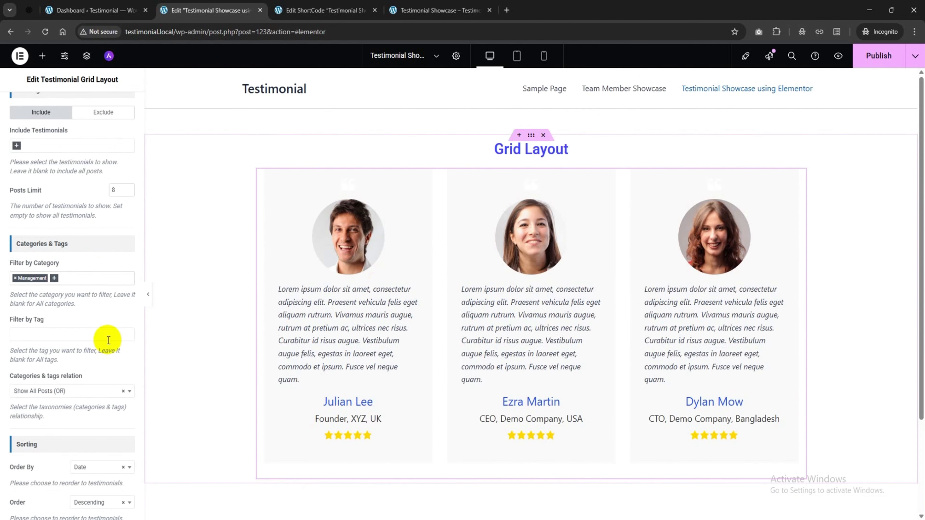
pyautogui.click(16, 279)
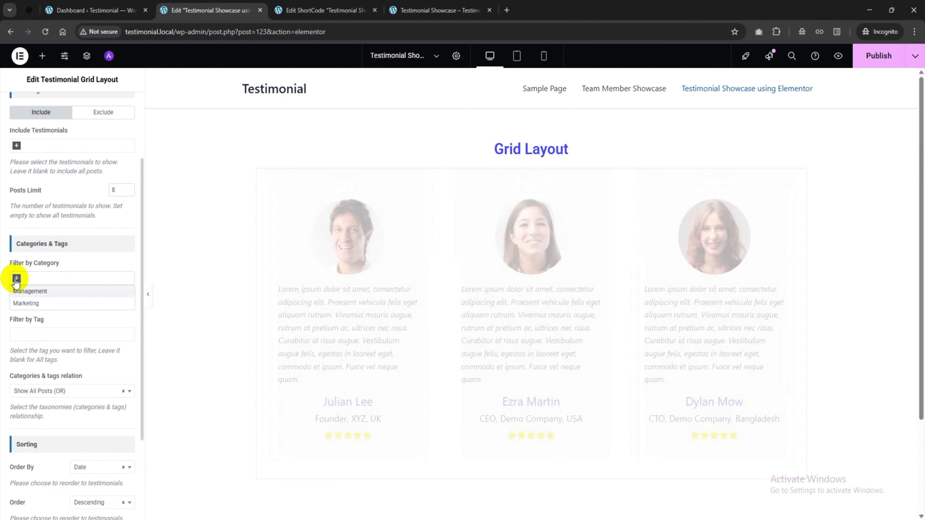
pyautogui.click(43, 282)
pyautogui.click(33, 300)
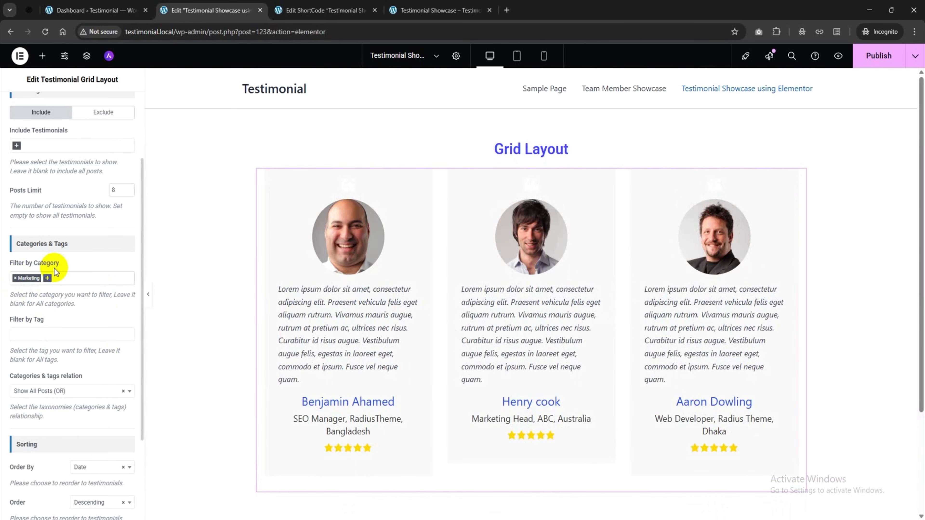
pyautogui.click(15, 278)
pyautogui.click(95, 263)
# Keep the grid ordered by Date, Descending
pyautogui.scroll(-3, 87, 263)
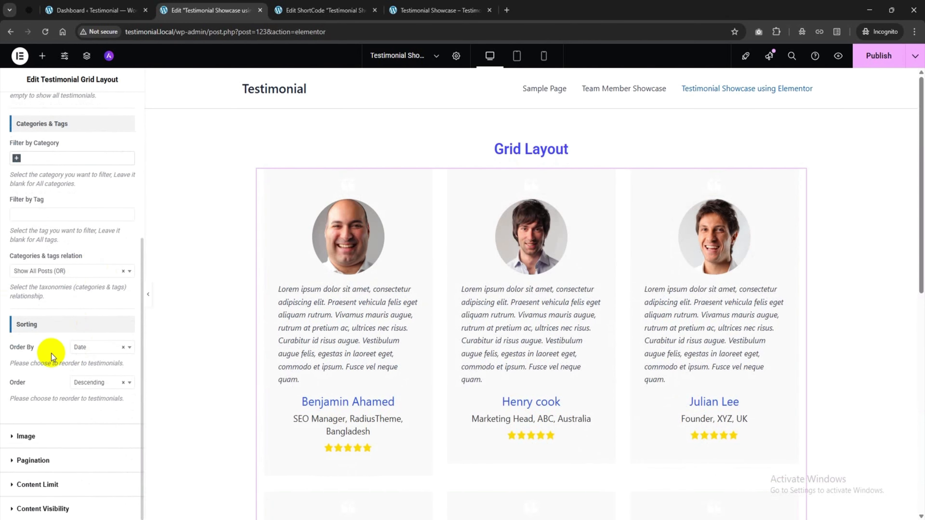
pyautogui.click(84, 352)
pyautogui.click(96, 350)
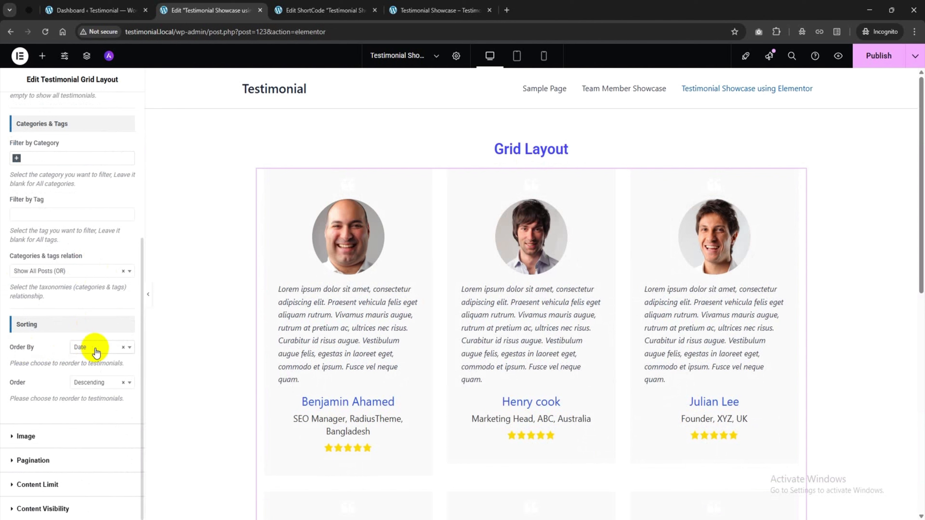
pyautogui.click(86, 390)
pyautogui.click(98, 390)
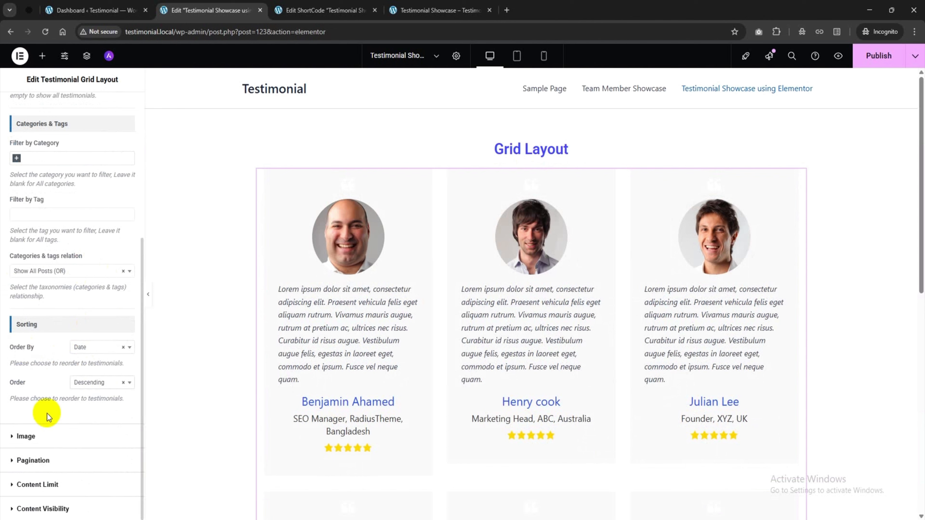
pyautogui.click(68, 437)
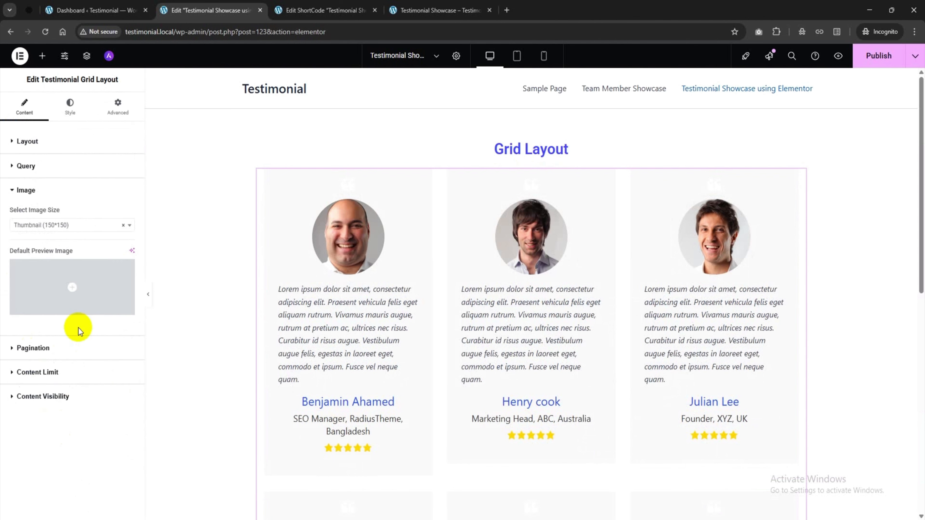
# Keep the Thumbnail (150*150) image size and turn pagination on
pyautogui.click(66, 228)
pyautogui.click(74, 227)
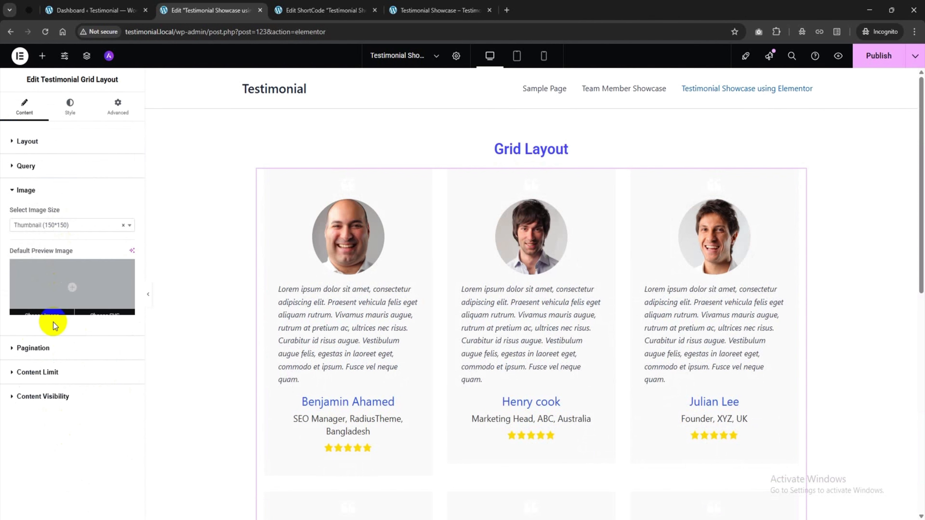
pyautogui.click(56, 348)
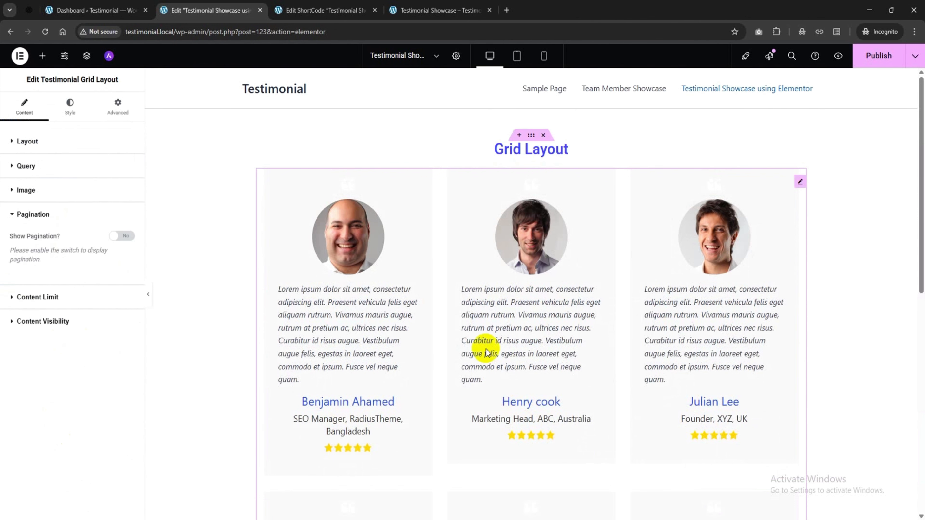
pyautogui.click(116, 240)
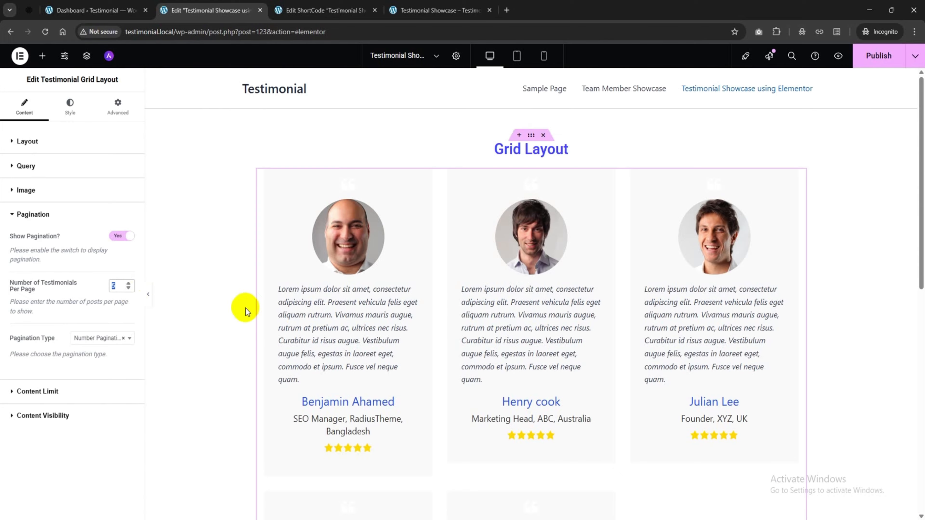
# Set 3 testimonials per page, review the pagination types, then turn pagination off
pyautogui.scroll(-10, 565, 334)
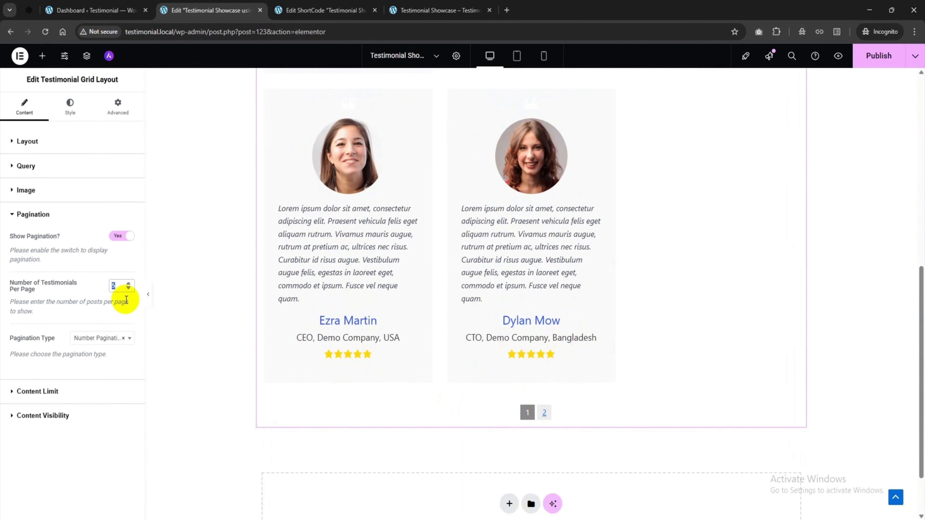
pyautogui.write('3')
pyautogui.scroll(4, 458, 342)
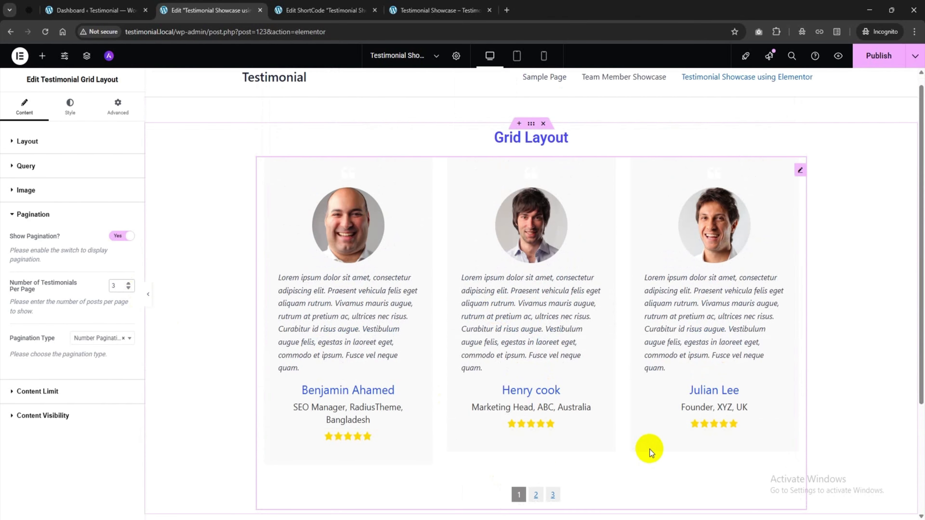
pyautogui.click(94, 338)
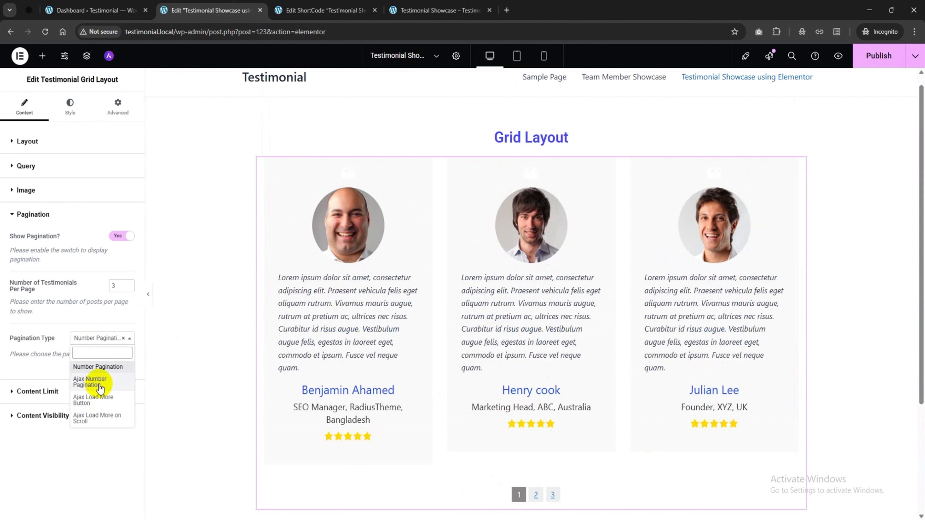
pyautogui.click(117, 236)
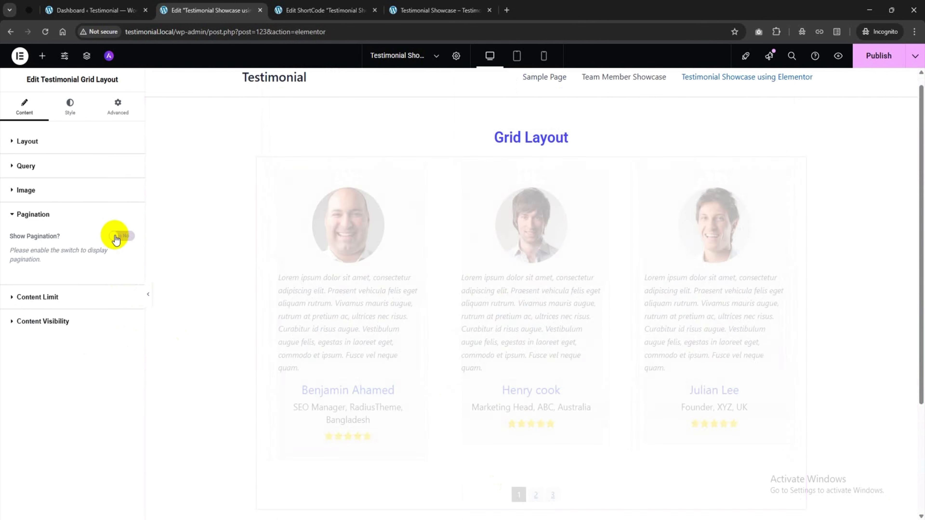
pyautogui.click(32, 294)
# Preview testimonials trimmed to 100 letters with Read More links, then switch the limit back off
pyautogui.click(125, 261)
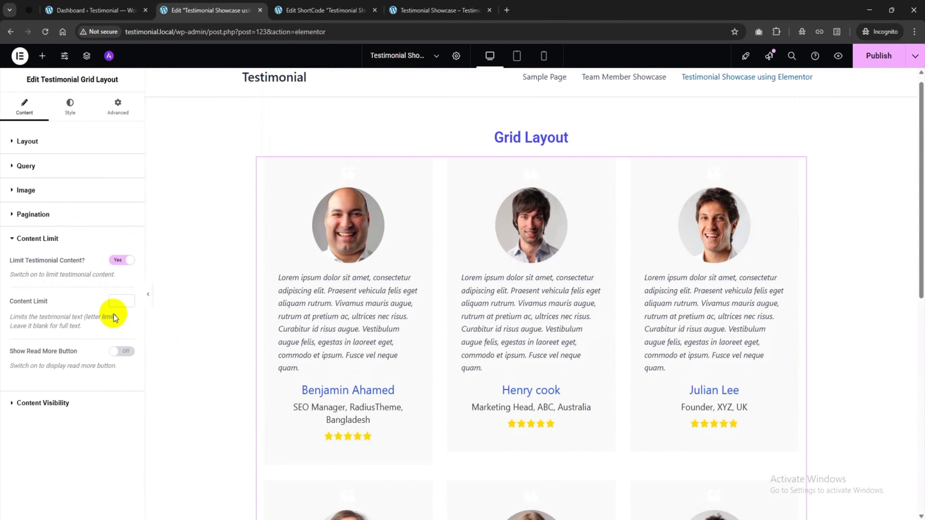
pyautogui.click(129, 305)
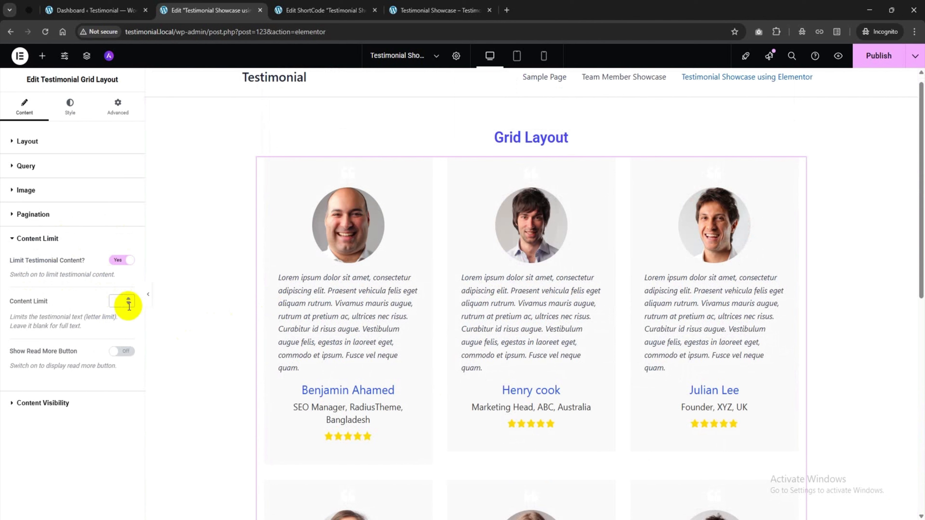
pyautogui.write('20')
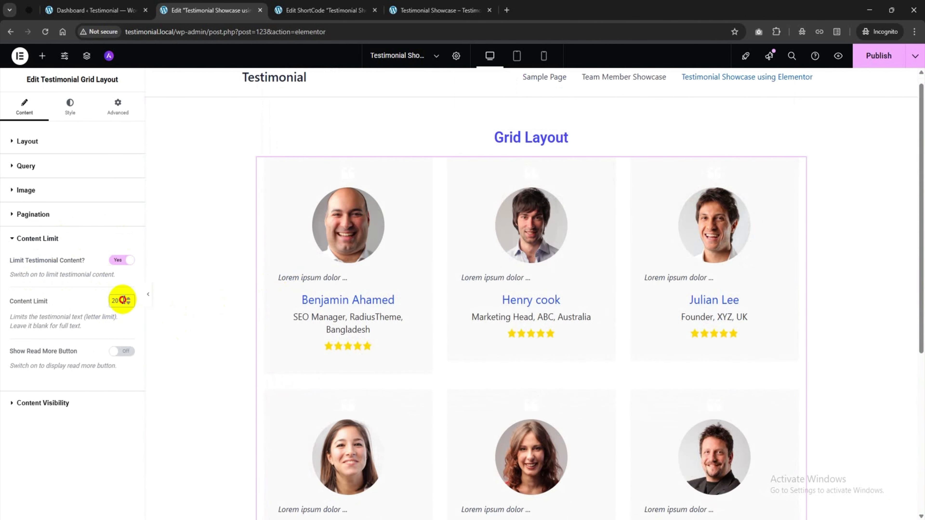
pyautogui.write('100')
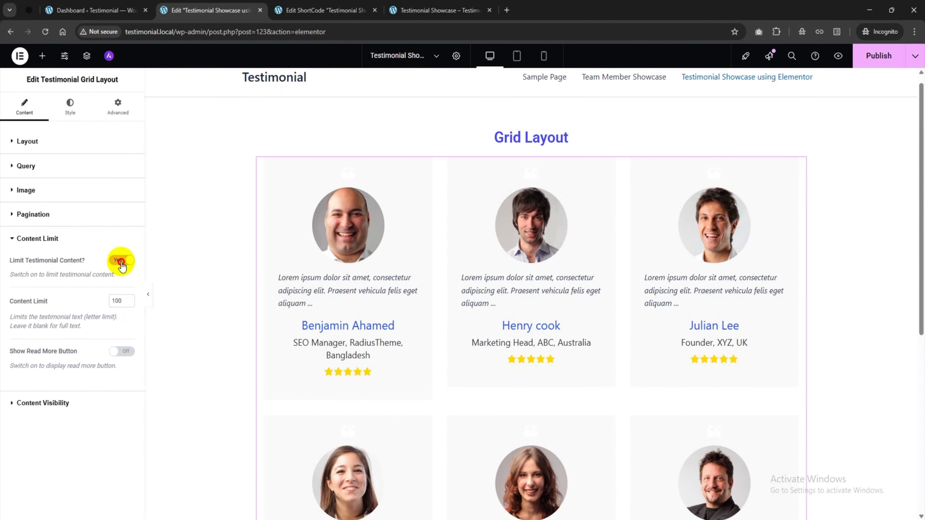
pyautogui.moveTo(121, 266); pyautogui.dragTo(97, 296)
pyautogui.click(122, 352)
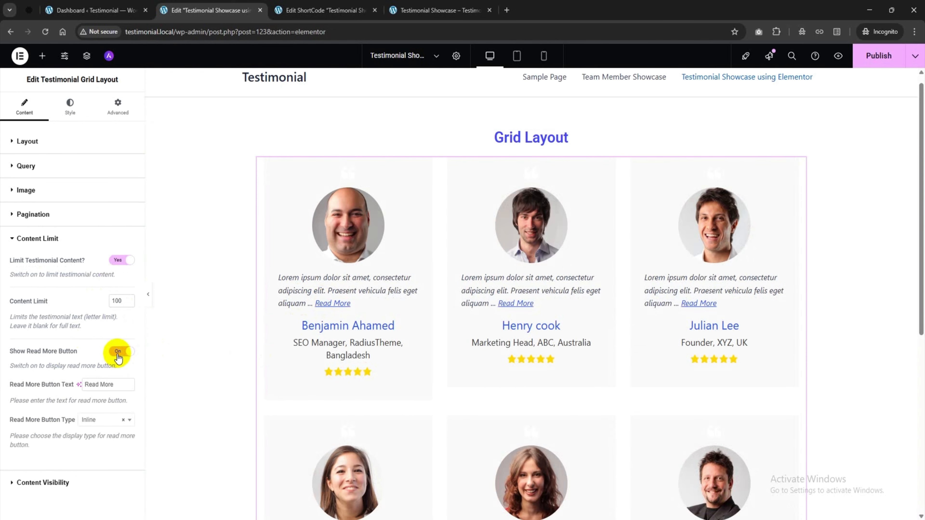
pyautogui.click(119, 352)
pyautogui.click(124, 262)
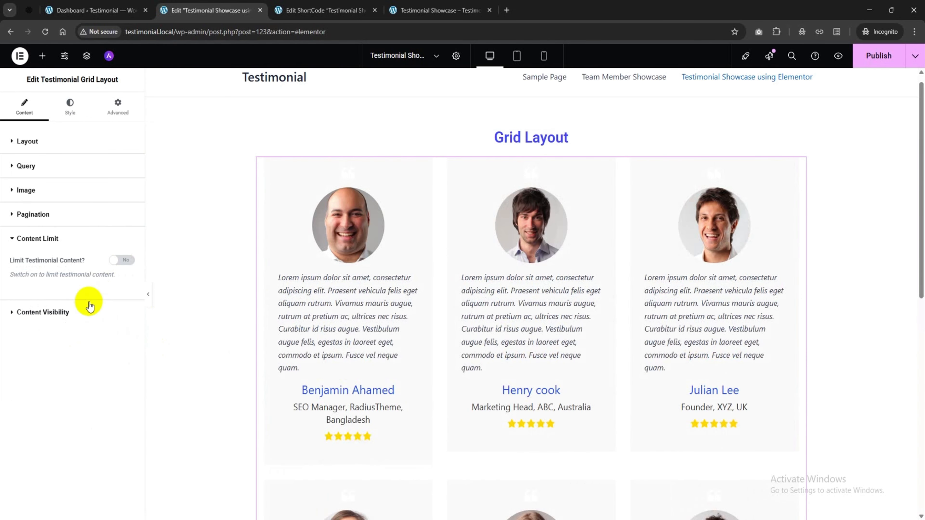
pyautogui.click(62, 314)
pyautogui.scroll(-3, 75, 309)
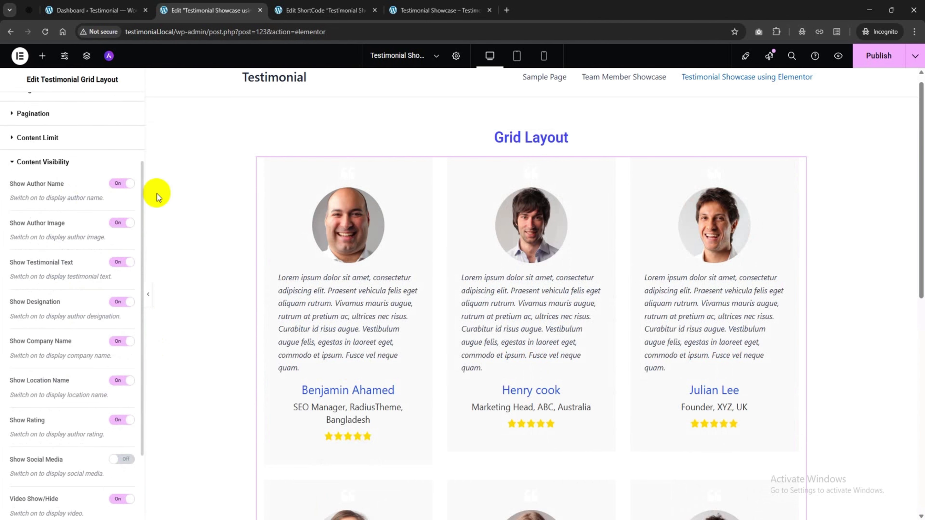
# Hide and re-show the author names, author photos and star ratings on the cards
pyautogui.click(120, 185)
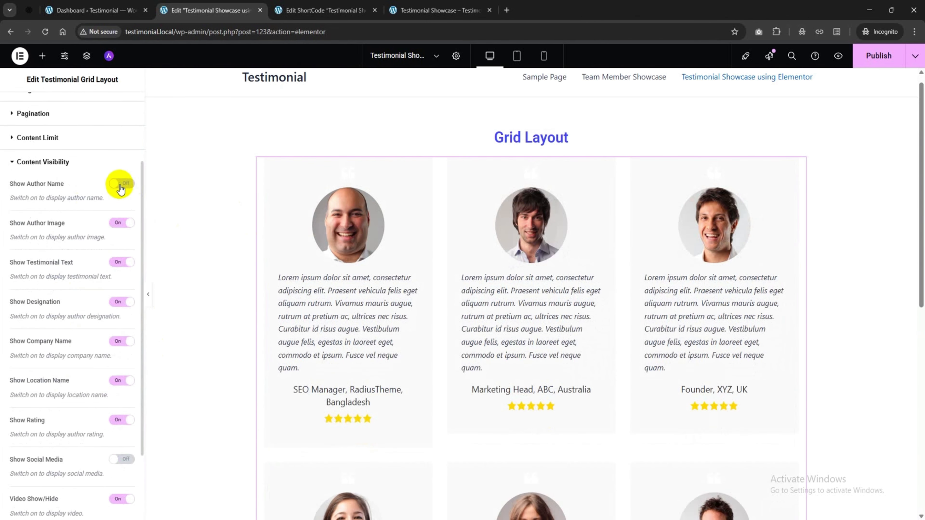
pyautogui.click(120, 186)
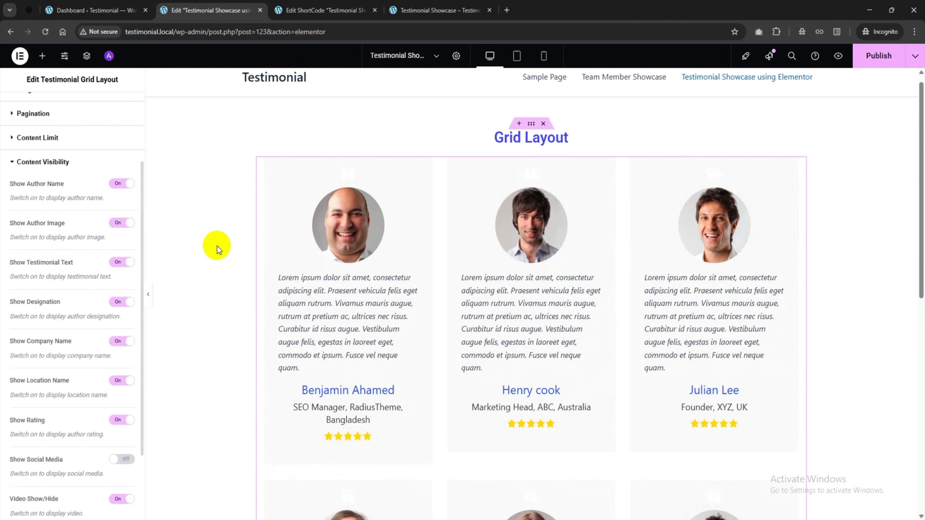
pyautogui.click(118, 224)
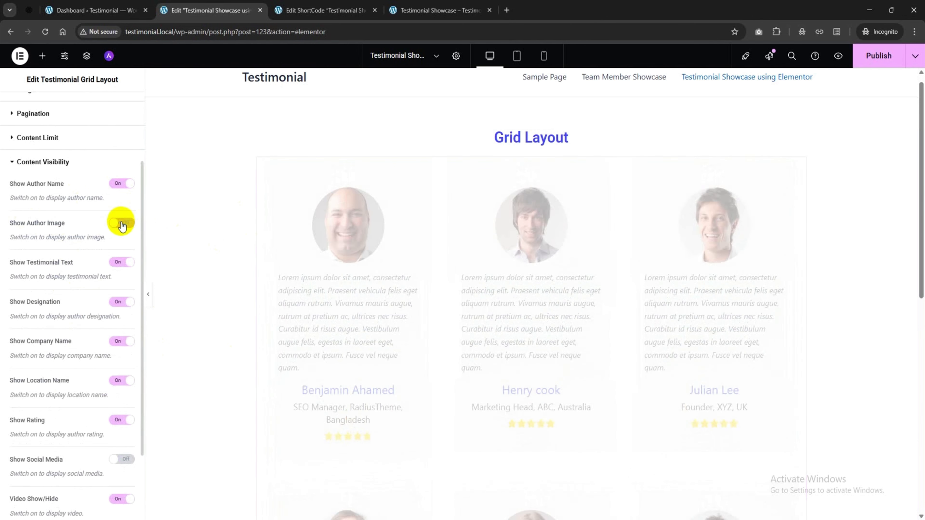
pyautogui.click(121, 222)
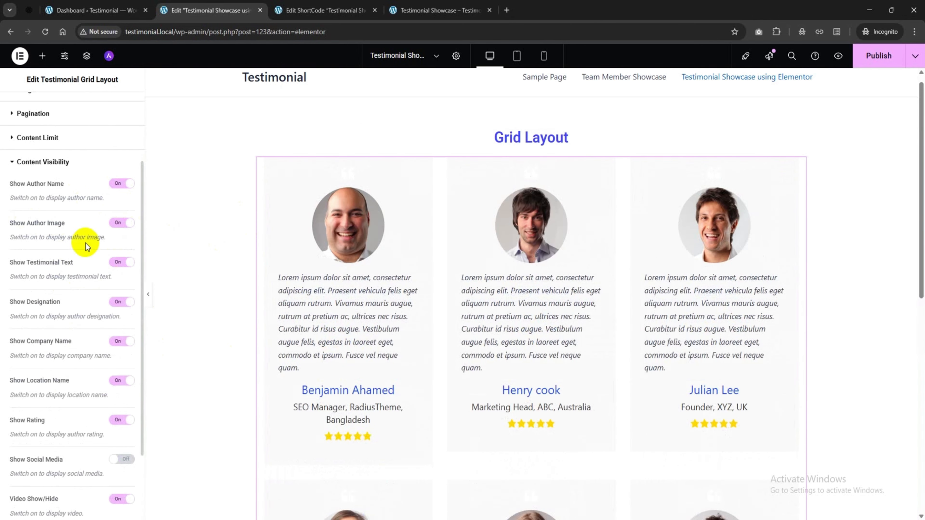
pyautogui.scroll(-3, 85, 243)
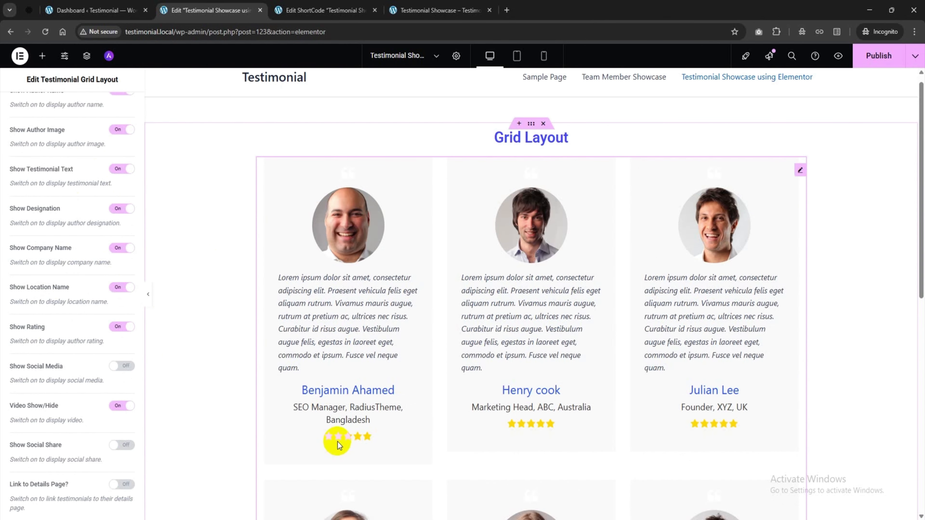
pyautogui.click(121, 326)
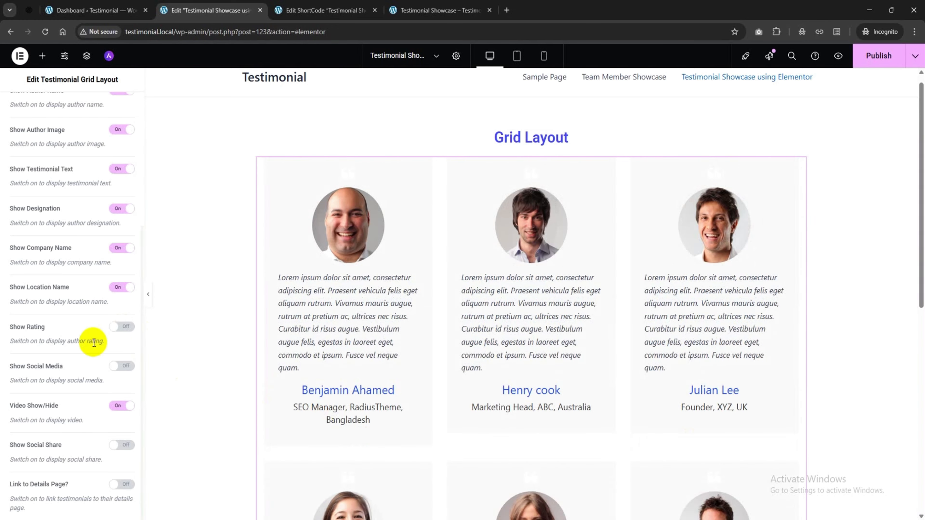
pyautogui.click(120, 325)
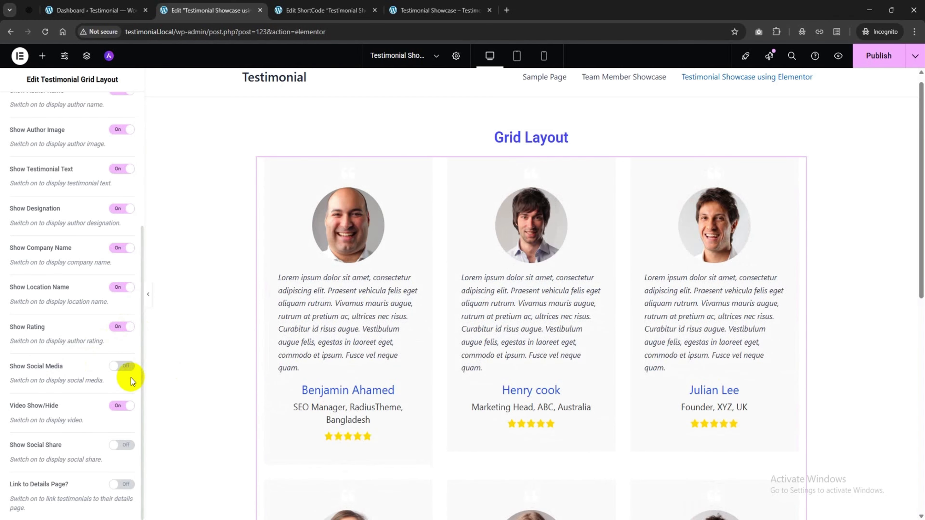
# Preview and hide social media icons, turn testimonial videos off, and enable social share links
pyautogui.click(121, 366)
pyautogui.click(121, 366)
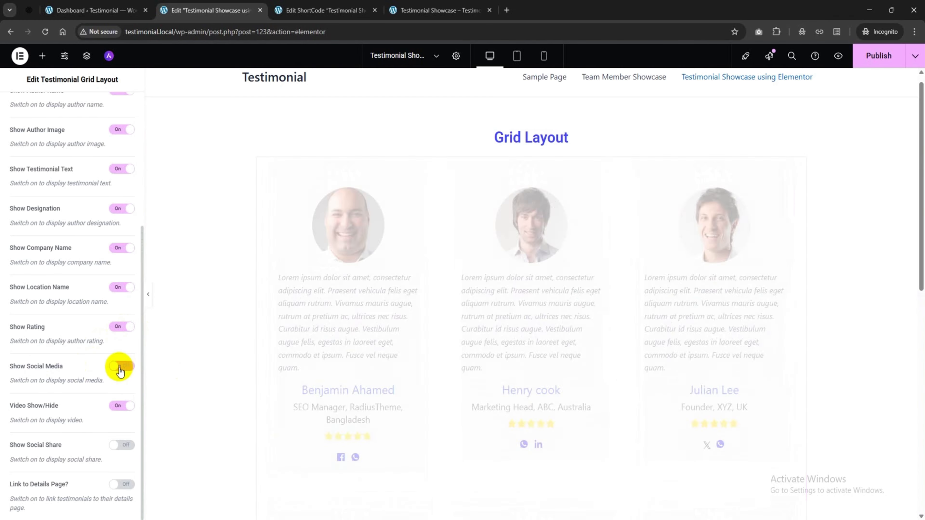
pyautogui.click(117, 405)
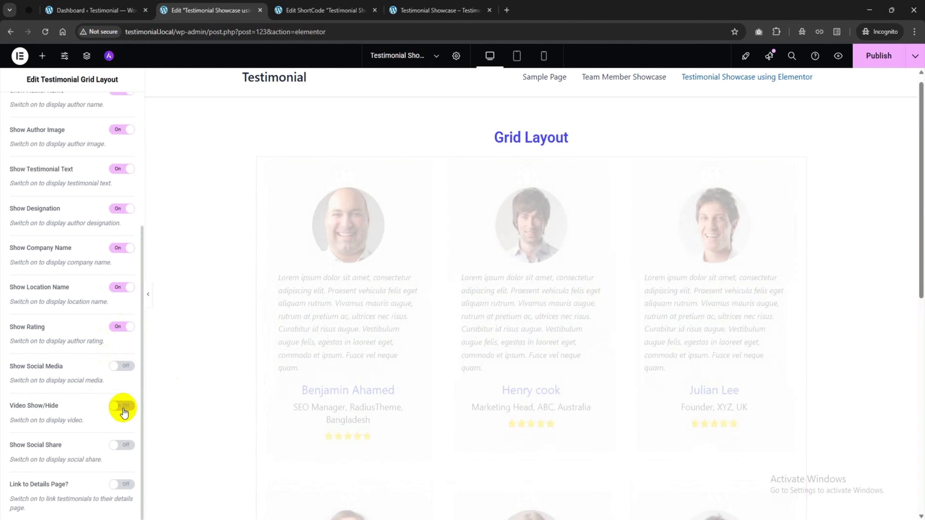
pyautogui.click(123, 444)
pyautogui.click(125, 445)
pyautogui.click(116, 450)
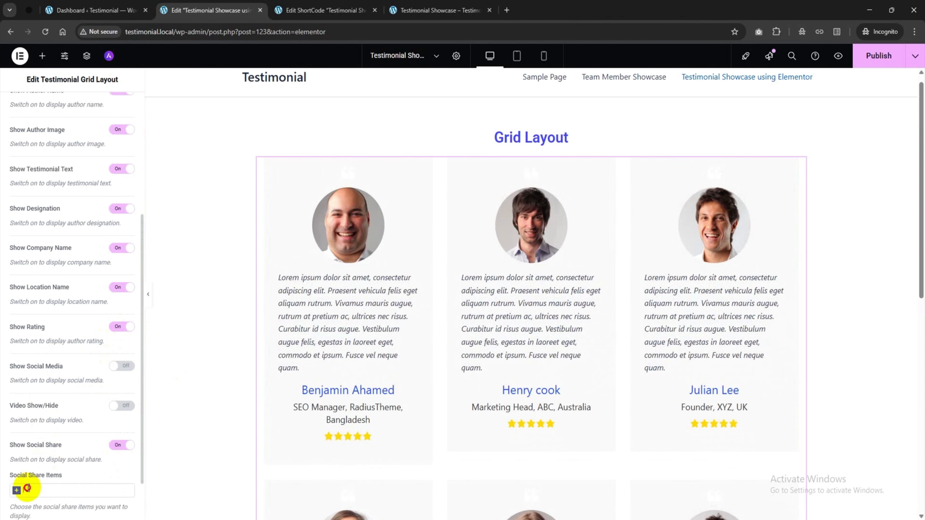
# Add LinkedIn as a social share network, then turn social share links back off
pyautogui.click(17, 491)
pyautogui.click(46, 462)
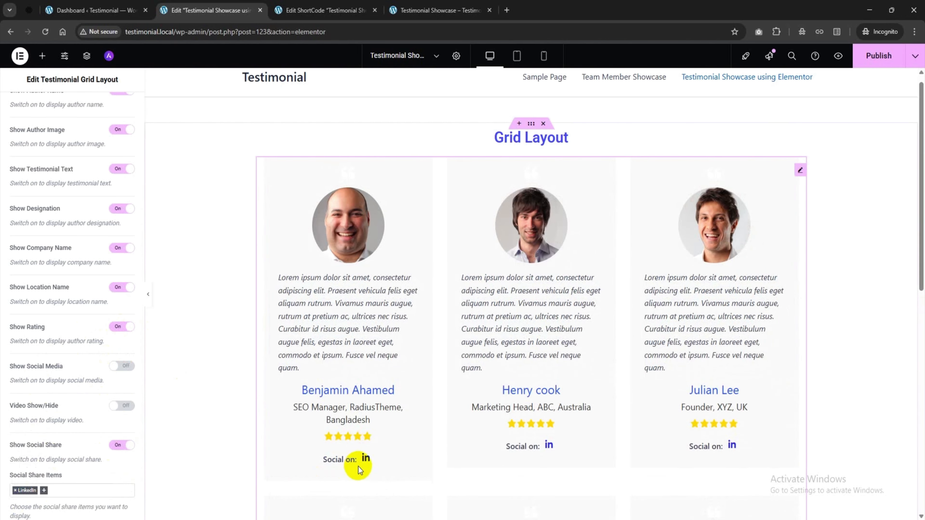
pyautogui.click(133, 448)
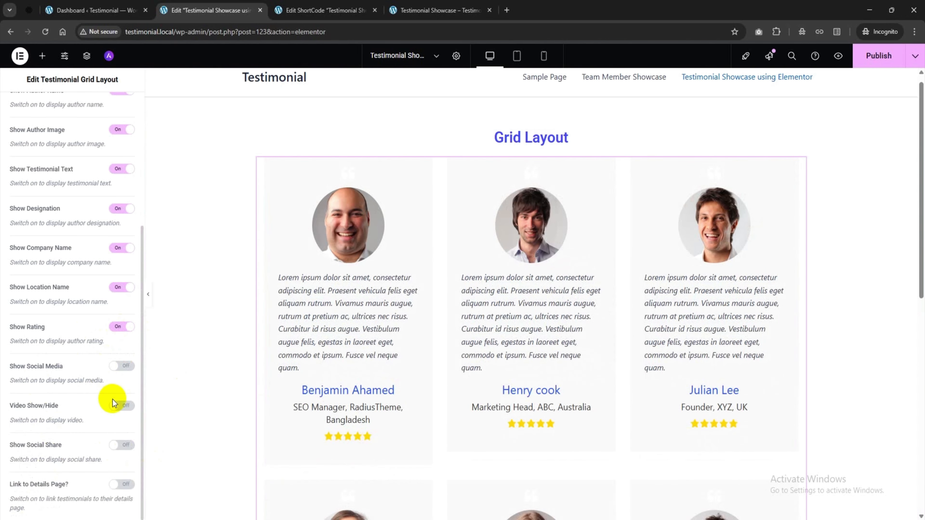
pyautogui.scroll(5, 108, 260)
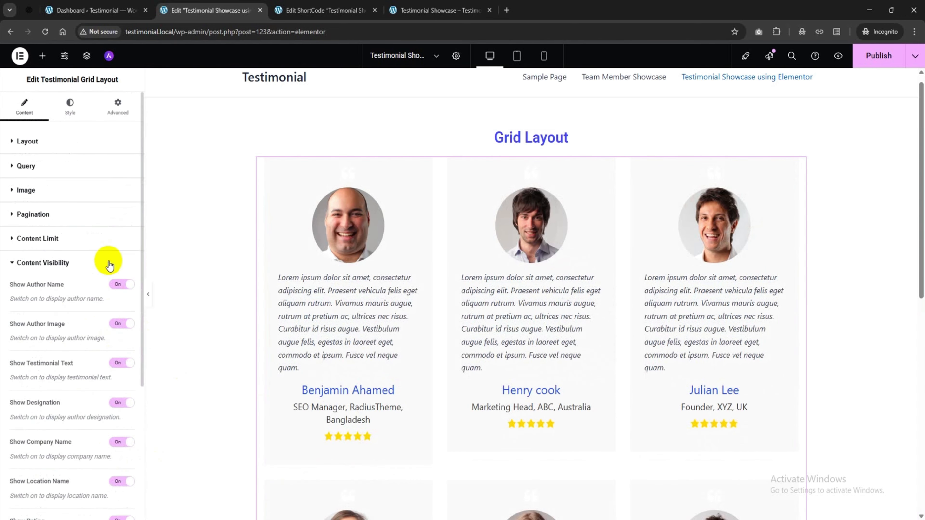
pyautogui.click(63, 119)
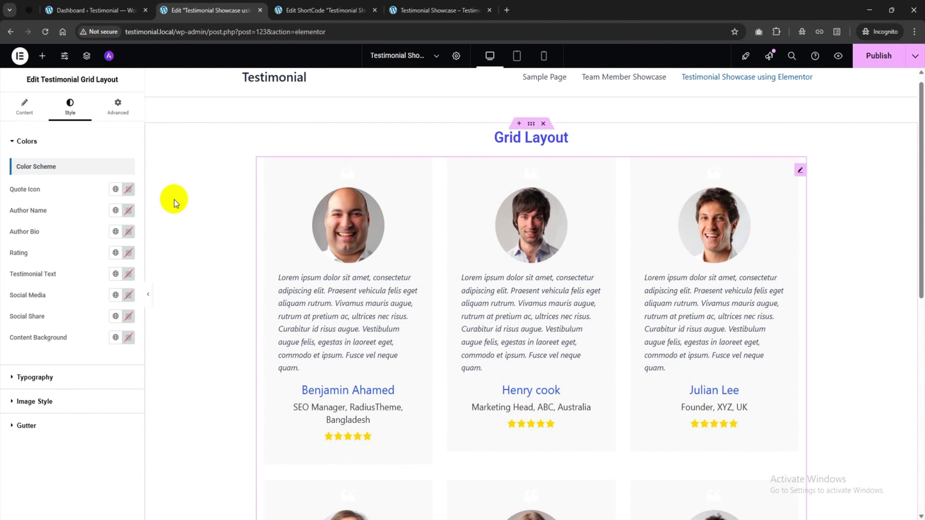
# Colour the quote icons a muted rose and the author names blue
pyautogui.click(127, 193)
pyautogui.click(97, 256)
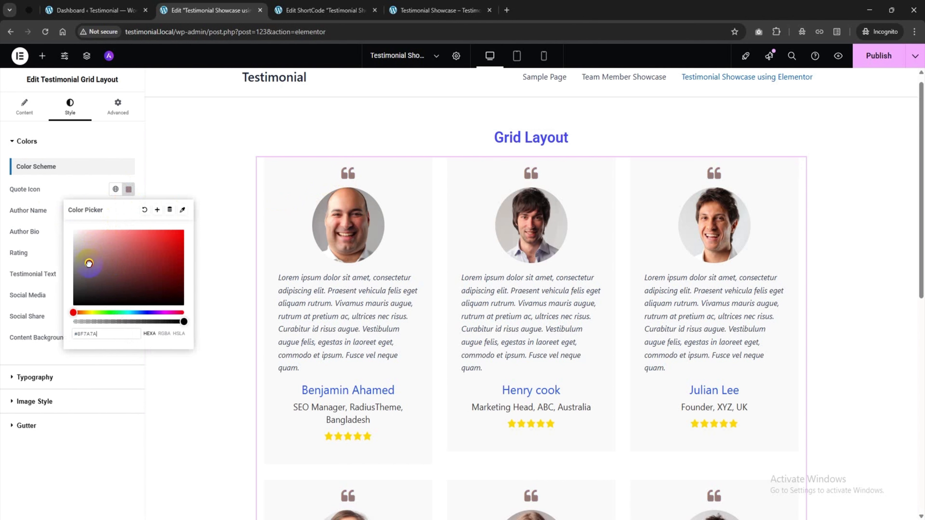
pyautogui.click(102, 195)
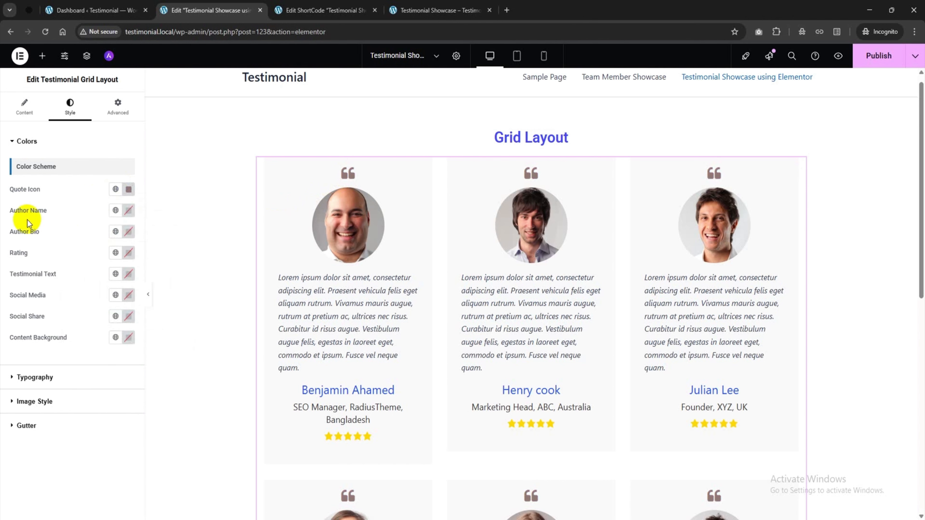
pyautogui.click(129, 211)
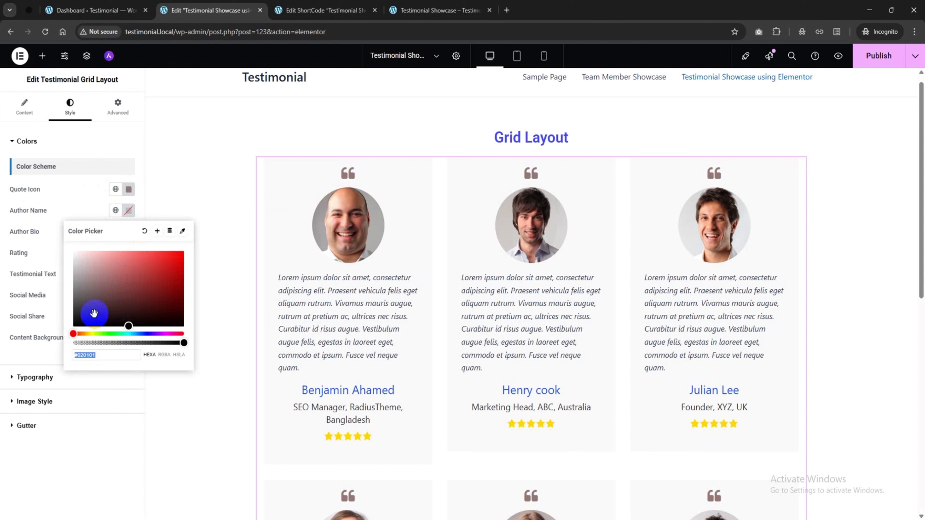
pyautogui.moveTo(94, 313); pyautogui.dragTo(63, 337)
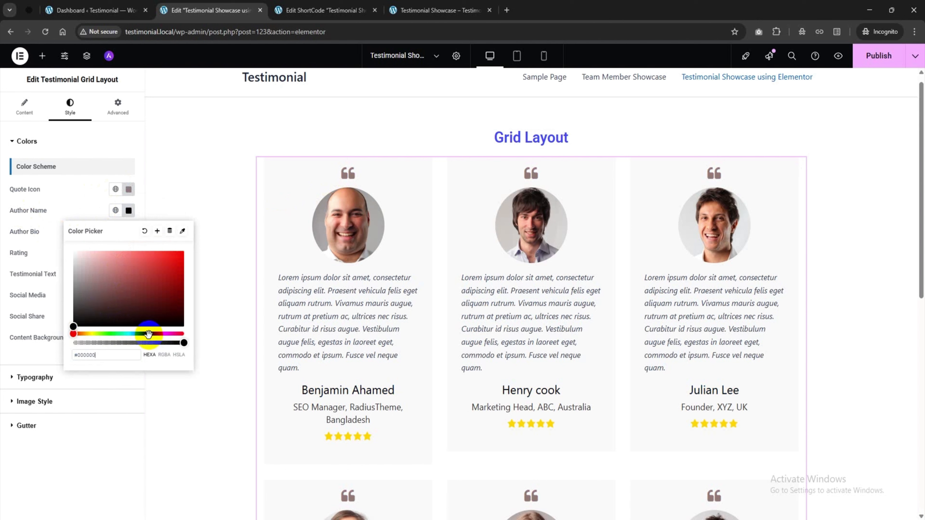
pyautogui.moveTo(141, 334); pyautogui.dragTo(146, 335)
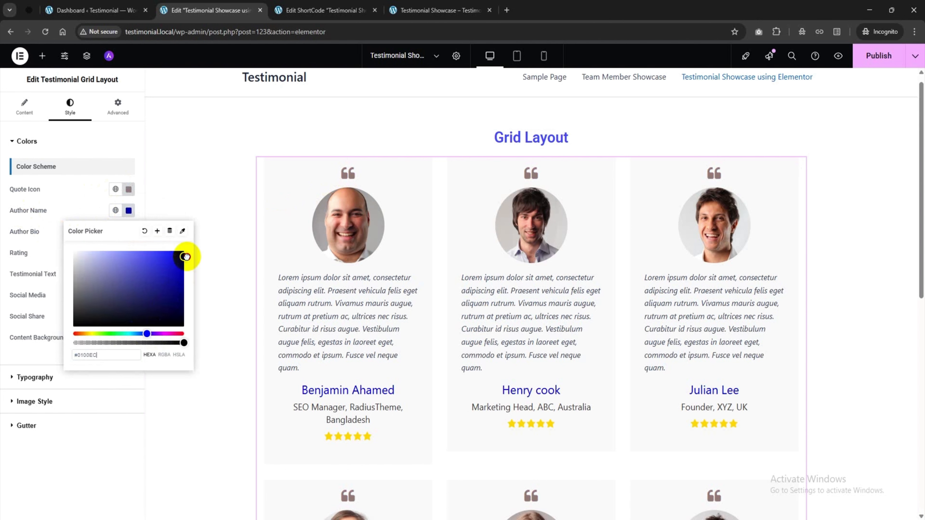
pyautogui.click(106, 427)
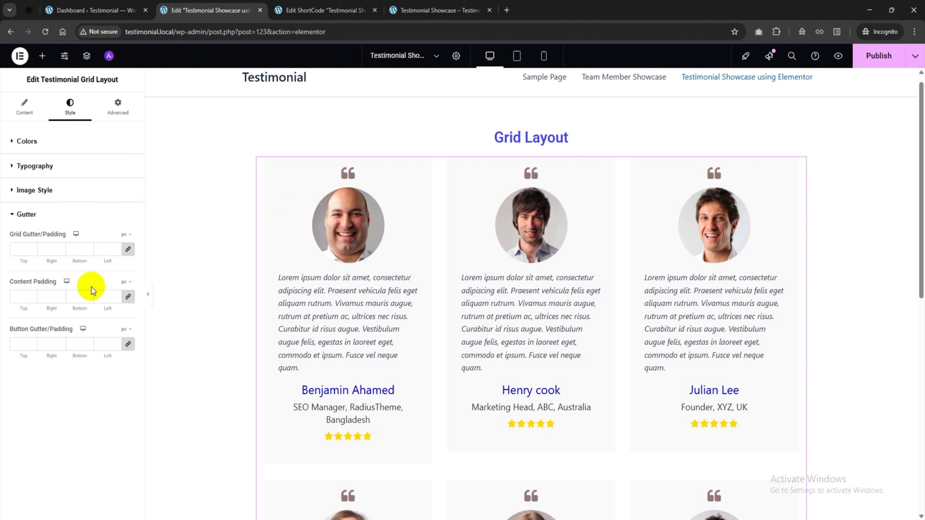
# Set the author bio text to black #000000 and the rating stars to red
pyautogui.click(33, 141)
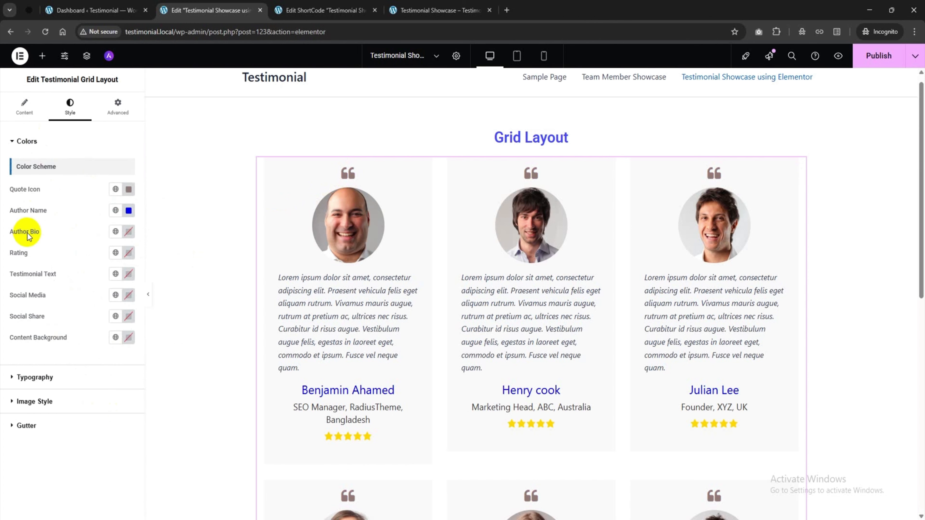
pyautogui.click(127, 232)
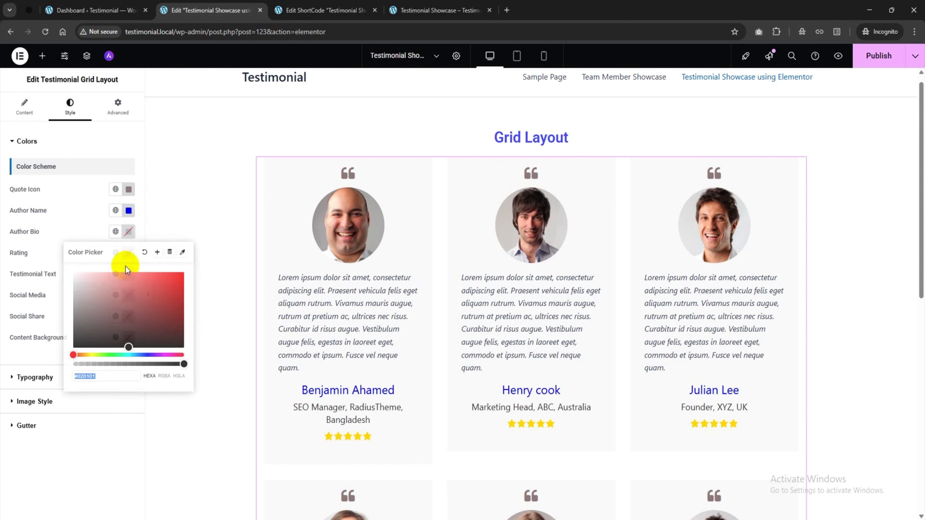
pyautogui.moveTo(79, 346); pyautogui.dragTo(57, 362)
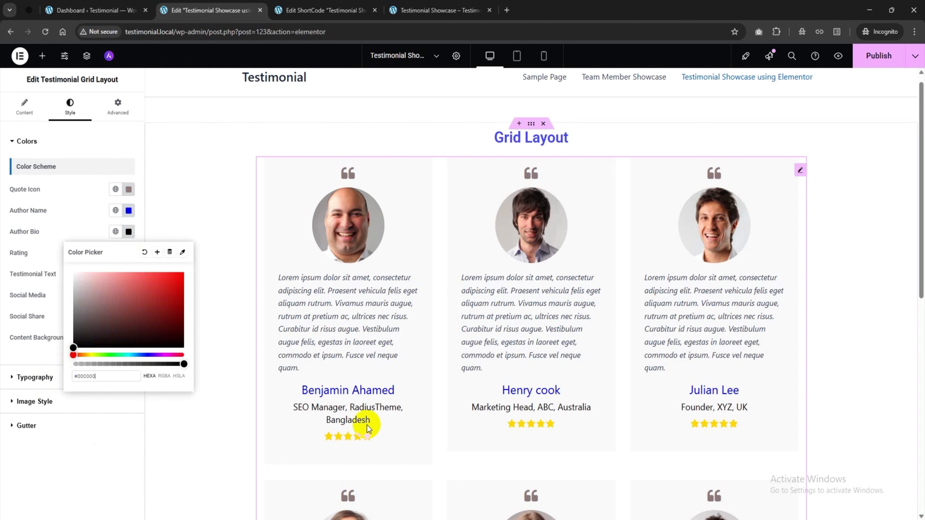
pyautogui.click(87, 452)
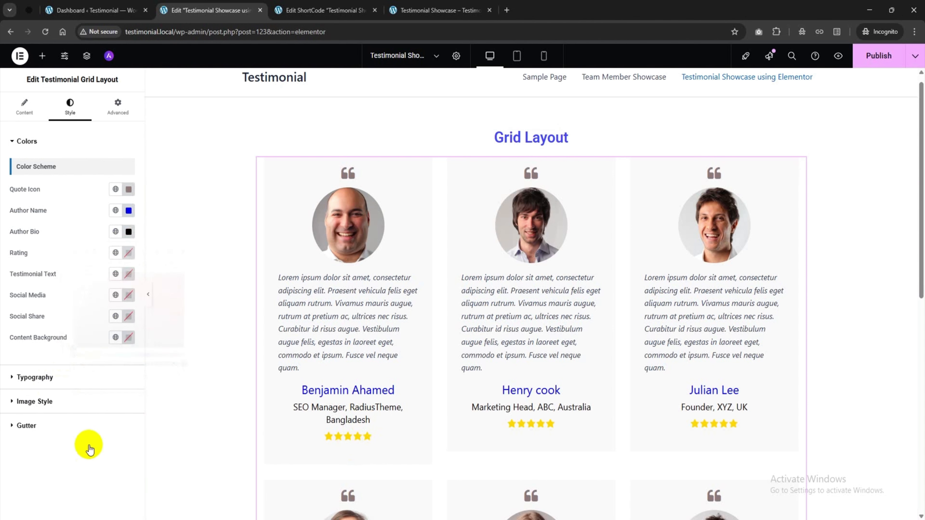
pyautogui.click(128, 253)
pyautogui.moveTo(159, 359); pyautogui.dragTo(179, 311)
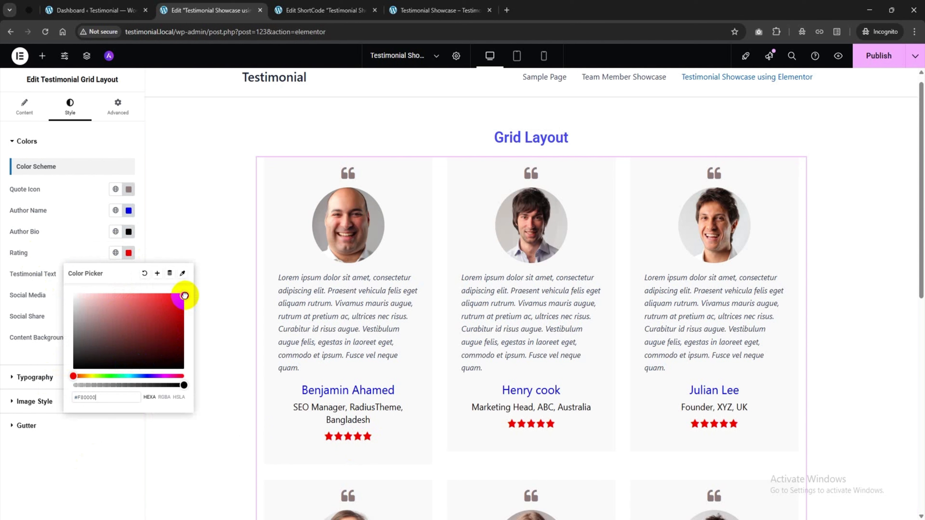
pyautogui.click(116, 442)
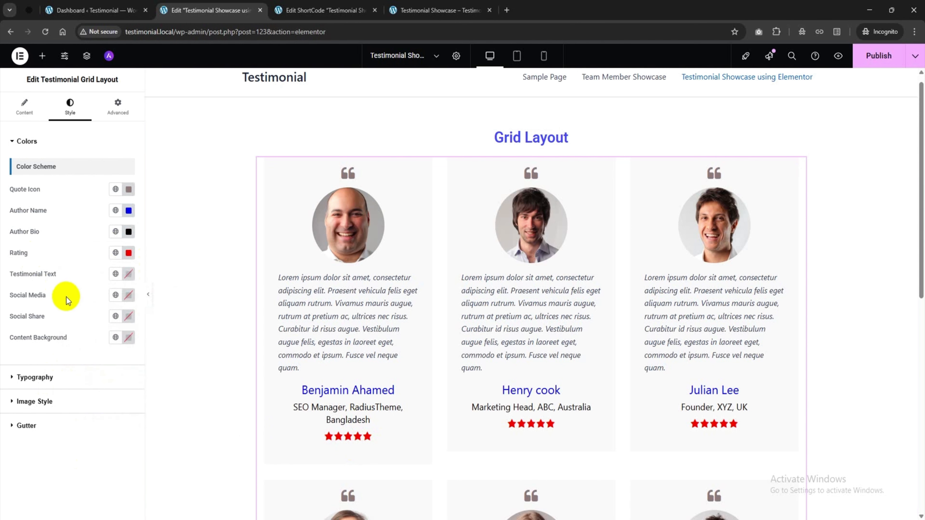
# Make the author names bold (weight 700) at 18 px
pyautogui.click(37, 377)
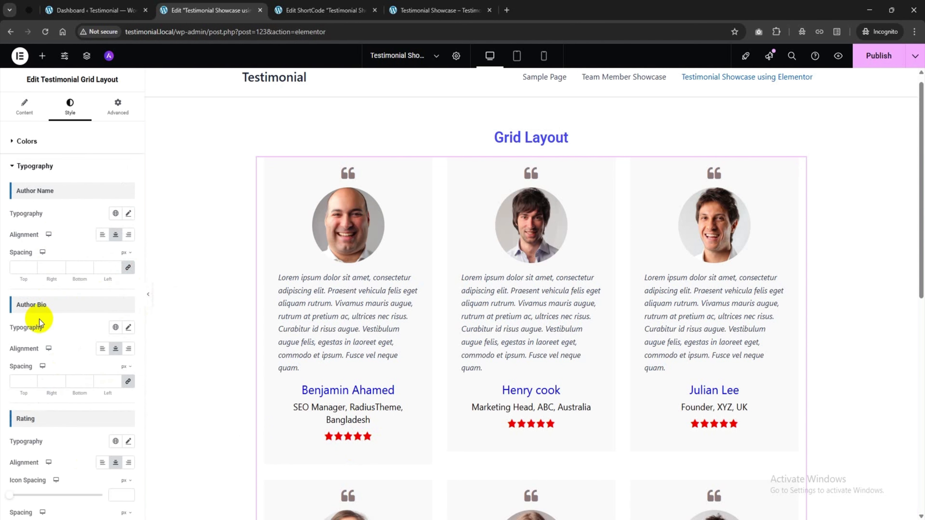
pyautogui.scroll(-1, 39, 320)
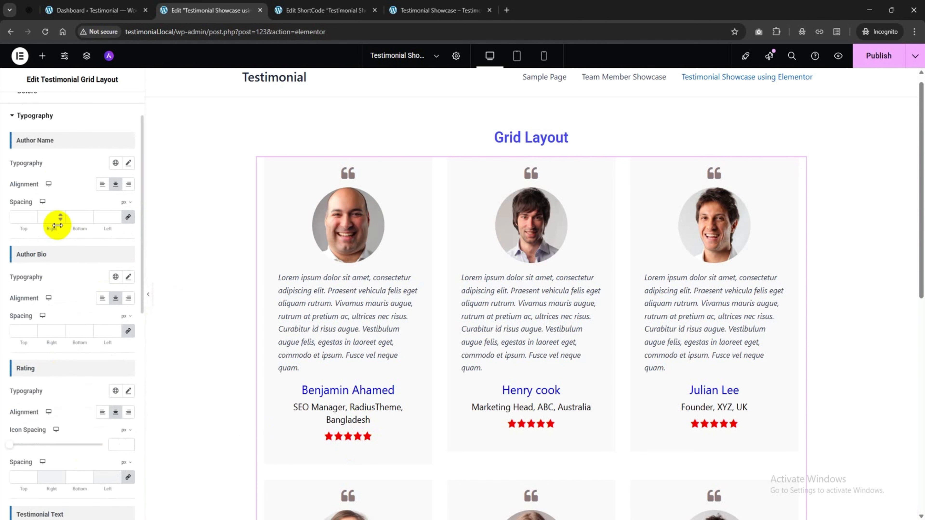
pyautogui.click(128, 163)
pyautogui.click(101, 267)
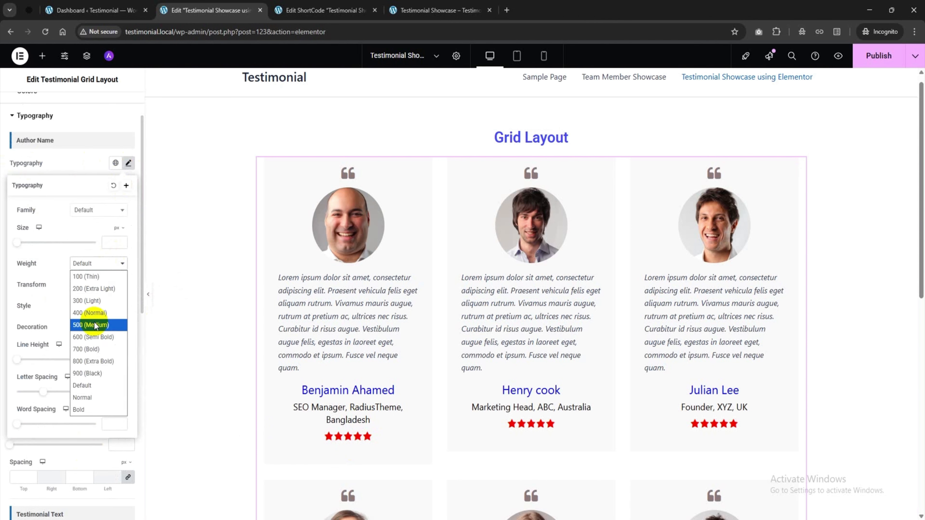
pyautogui.click(93, 348)
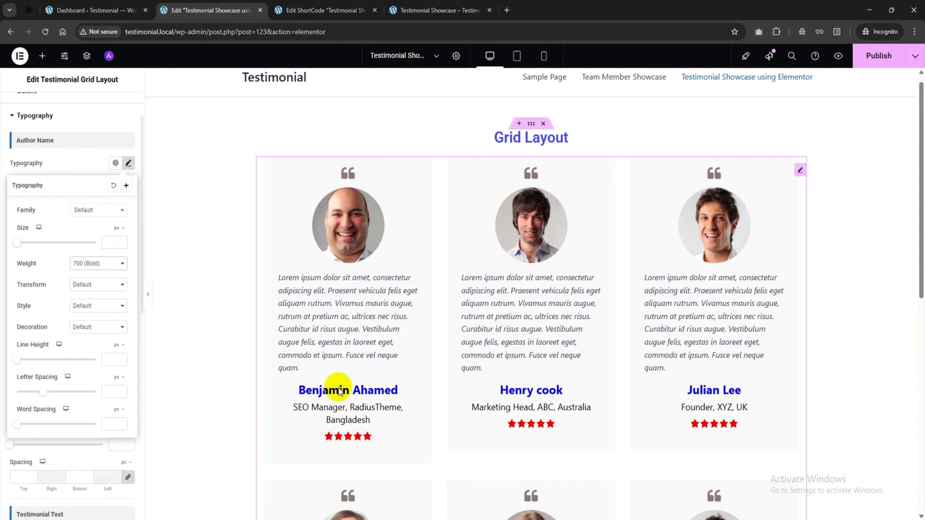
pyautogui.click(116, 237)
pyautogui.write('20')
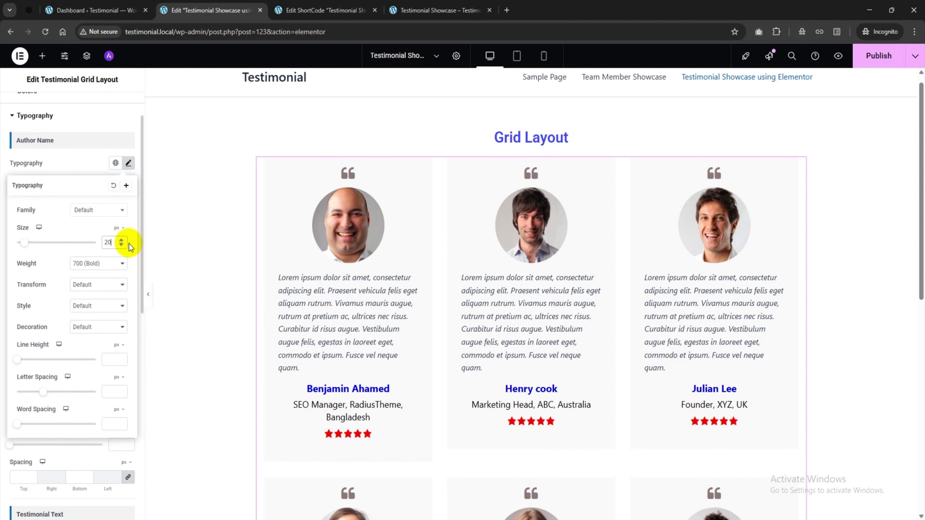
pyautogui.press('Down')
pyautogui.press('Down')
pyautogui.click(78, 161)
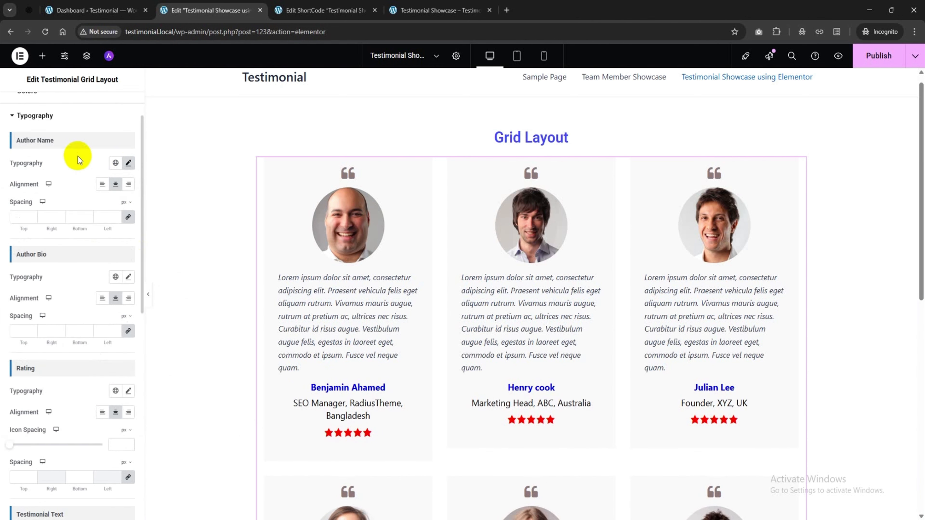
pyautogui.scroll(-3, 82, 168)
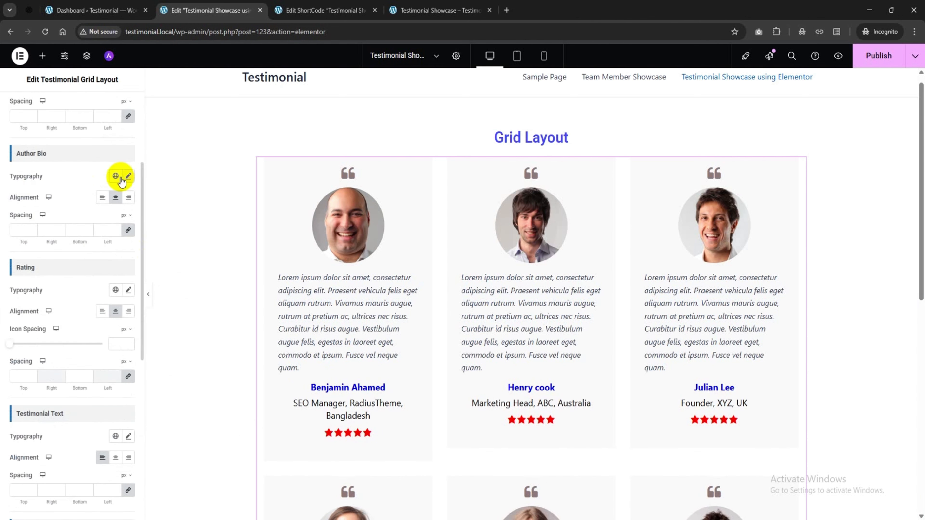
# Set the author bio font size to 16 px
pyautogui.click(128, 176)
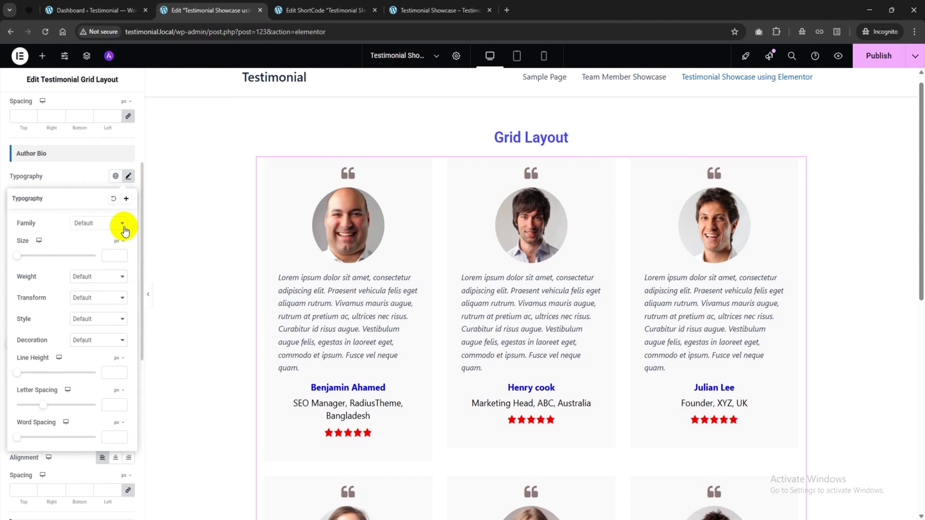
pyautogui.write('16')
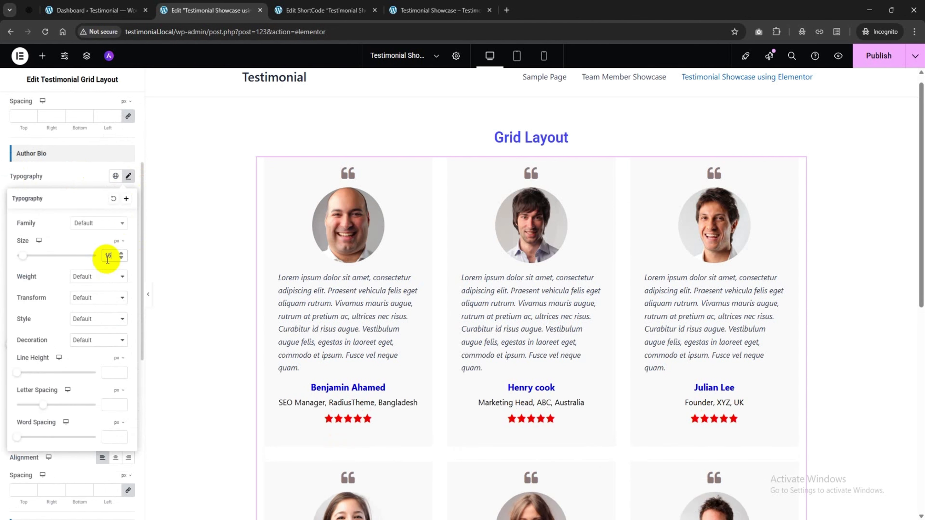
pyautogui.click(90, 179)
pyautogui.scroll(-1, 95, 254)
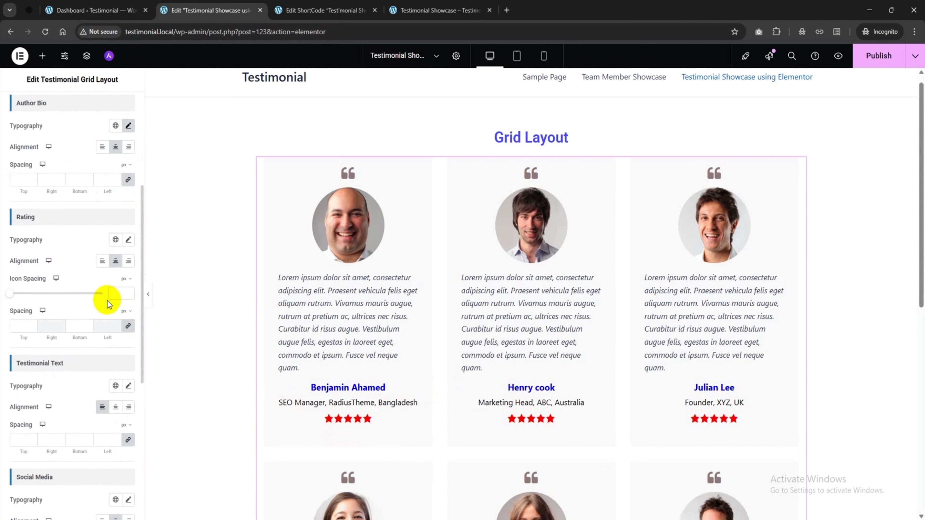
pyautogui.scroll(-1, 108, 304)
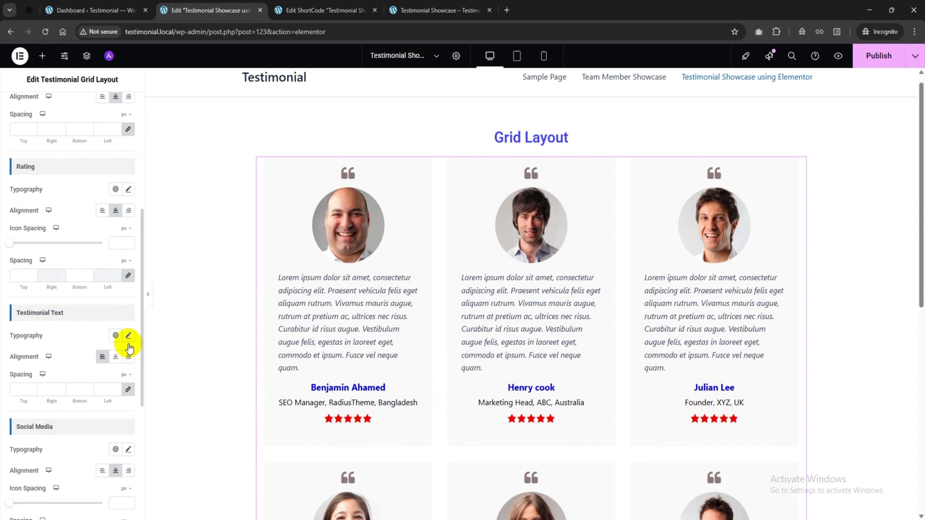
# Set the testimonial text to 14 px and centre it in every card
pyautogui.click(128, 336)
pyautogui.click(110, 416)
pyautogui.write('14')
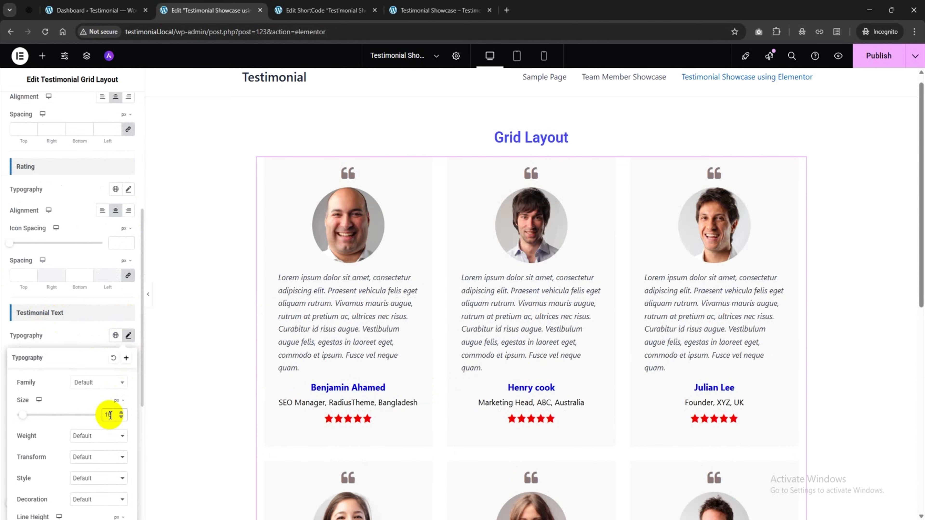
pyautogui.click(78, 331)
pyautogui.scroll(-1, 93, 360)
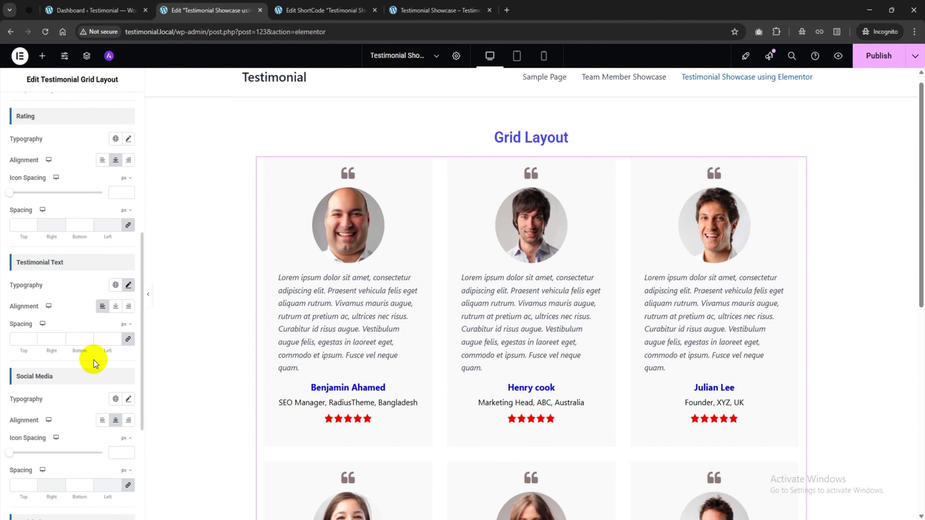
pyautogui.click(121, 306)
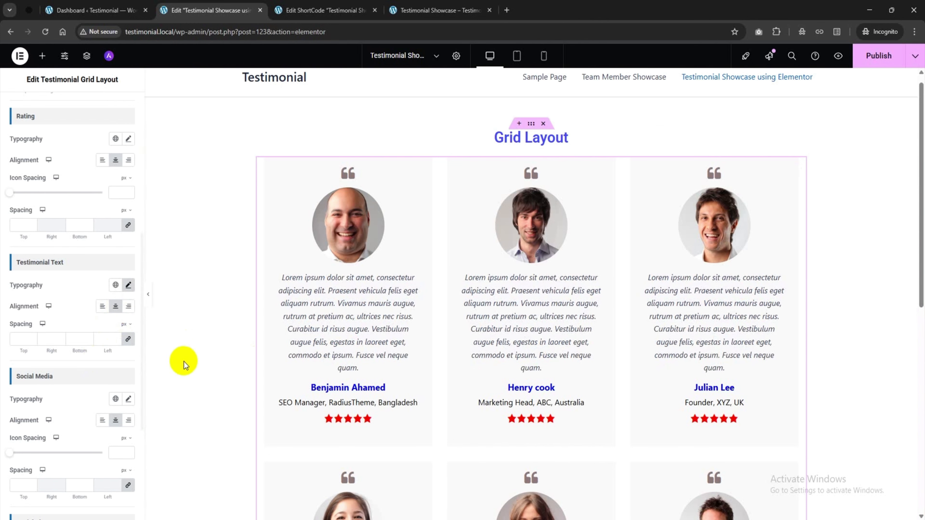
pyautogui.scroll(-5, 63, 353)
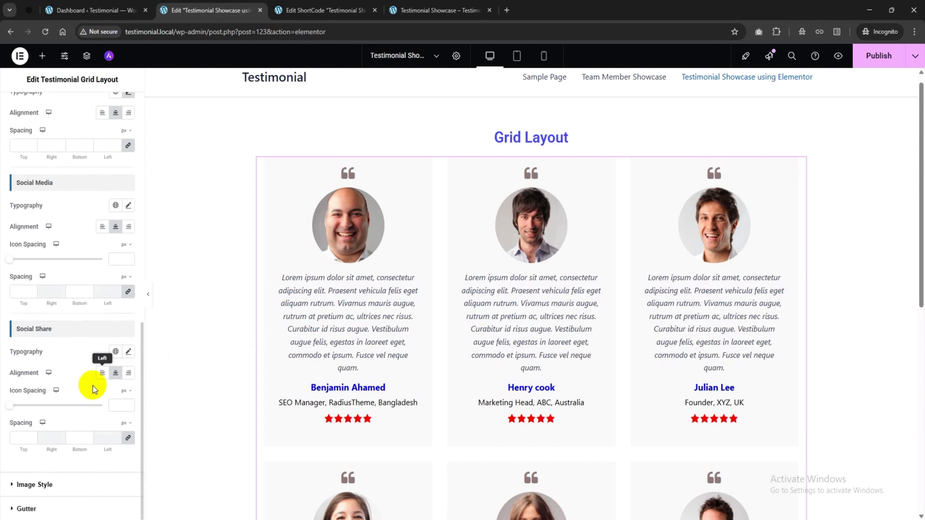
# Give the testimonial photos a solid 1 px border and begin choosing its purple colour
pyautogui.click(44, 485)
pyautogui.click(93, 214)
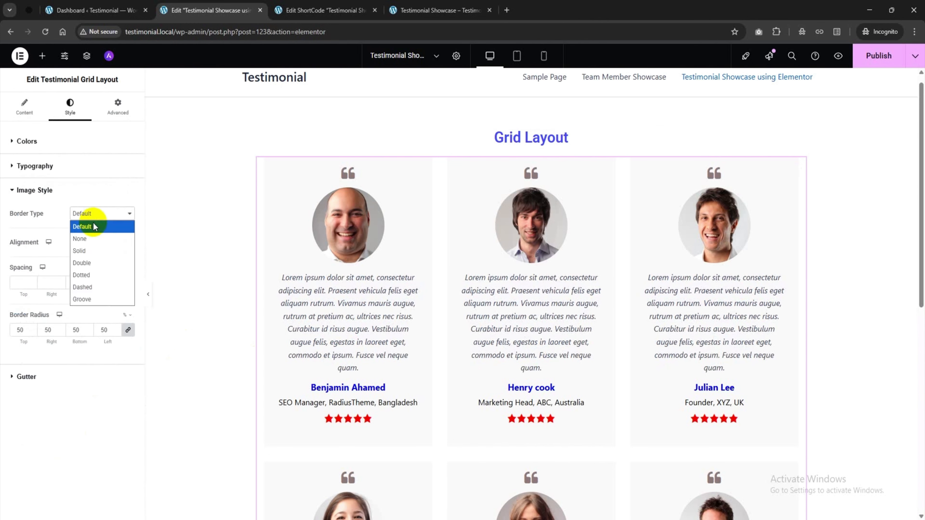
pyautogui.click(94, 250)
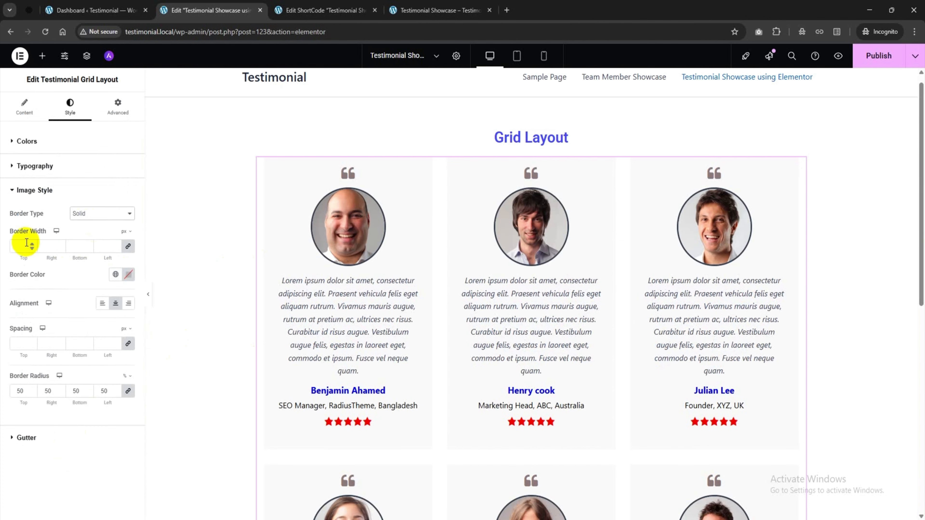
pyautogui.write('1')
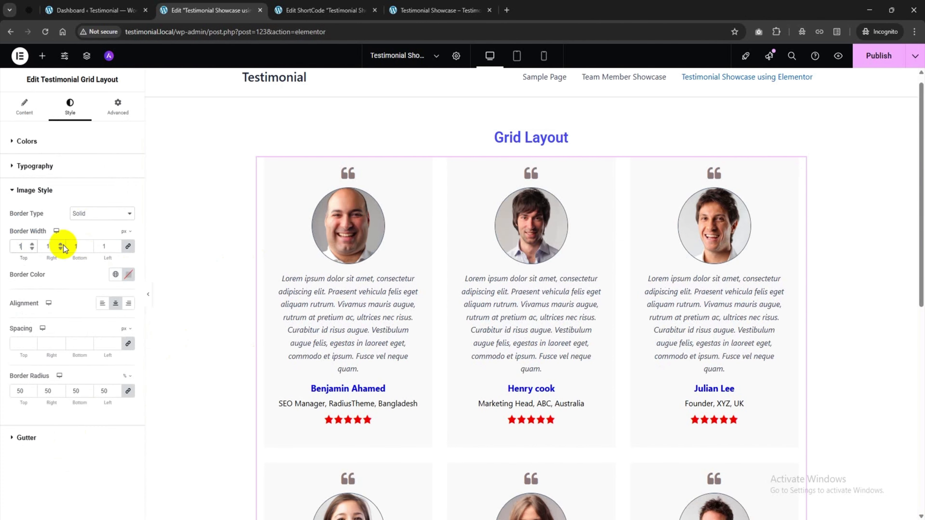
pyautogui.click(126, 277)
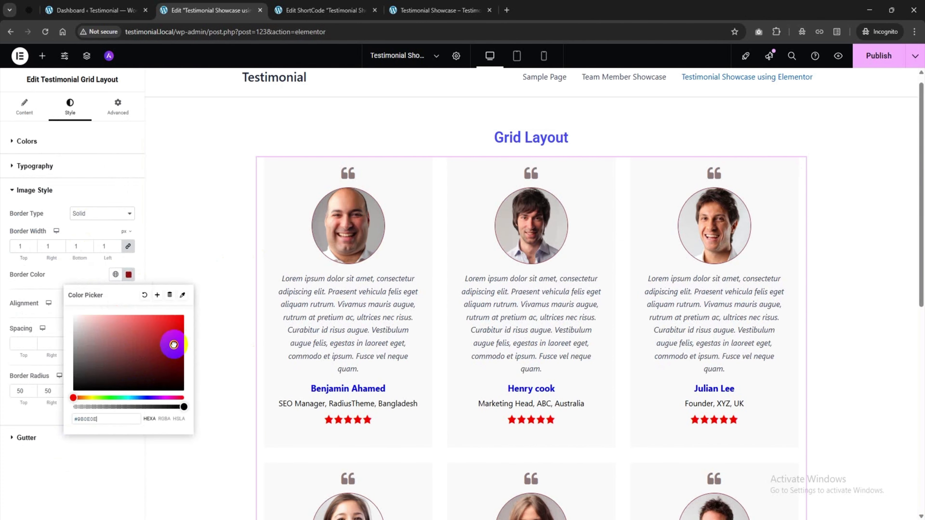
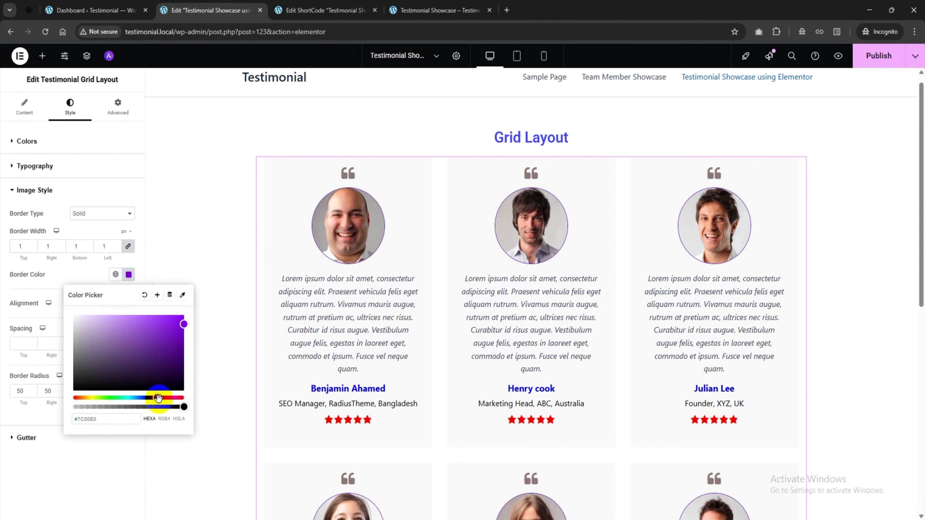
# Drop the grid photo border by resetting its border type to Default, then bring up the widgets list
pyautogui.moveTo(158, 397); pyautogui.dragTo(142, 398)
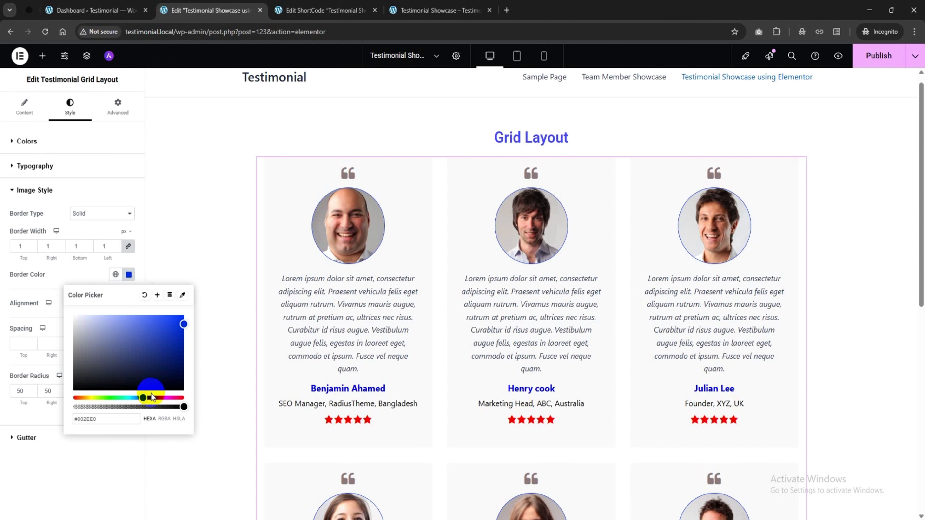
pyautogui.click(115, 275)
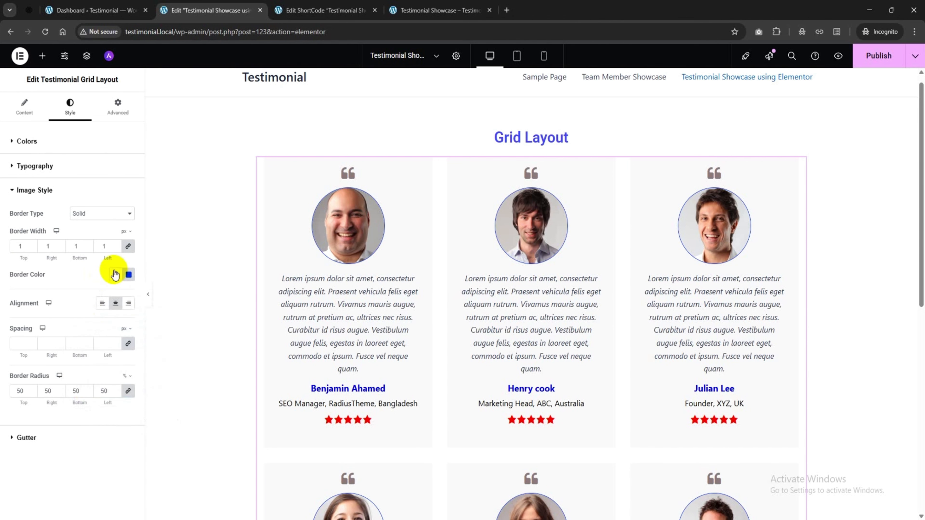
pyautogui.click(96, 214)
pyautogui.click(100, 229)
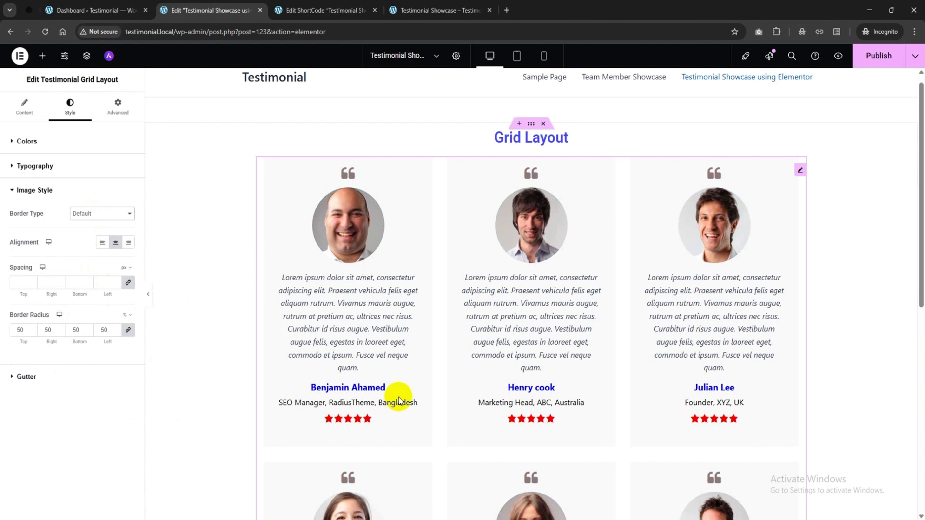
pyautogui.scroll(-10, 398, 398)
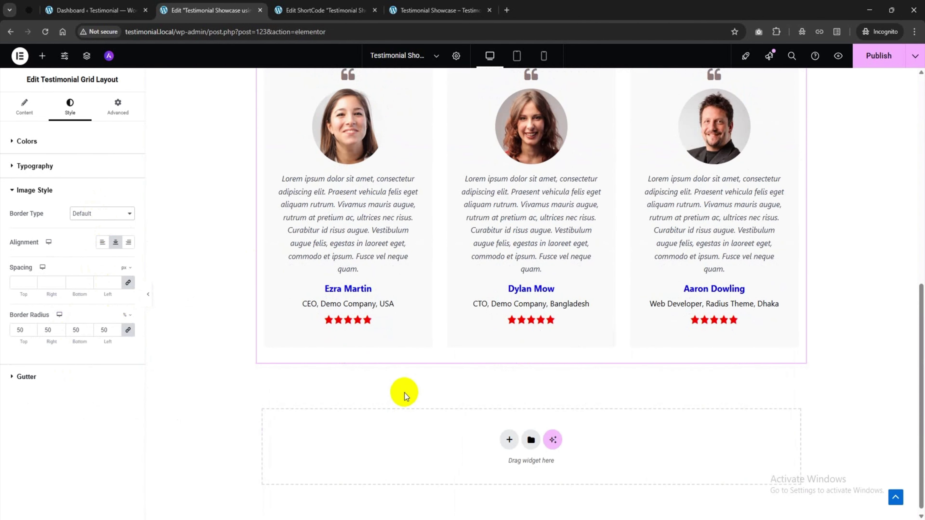
pyautogui.click(42, 57)
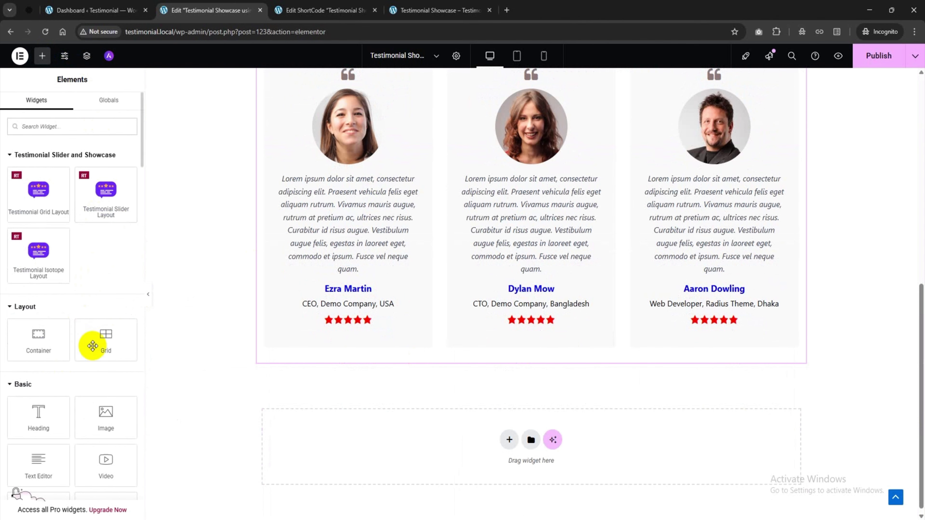
# Add a heading reading 'Slider Layout' in the empty section below the grid
pyautogui.scroll(-1, 542, 325)
pyautogui.moveTo(43, 419); pyautogui.dragTo(429, 441)
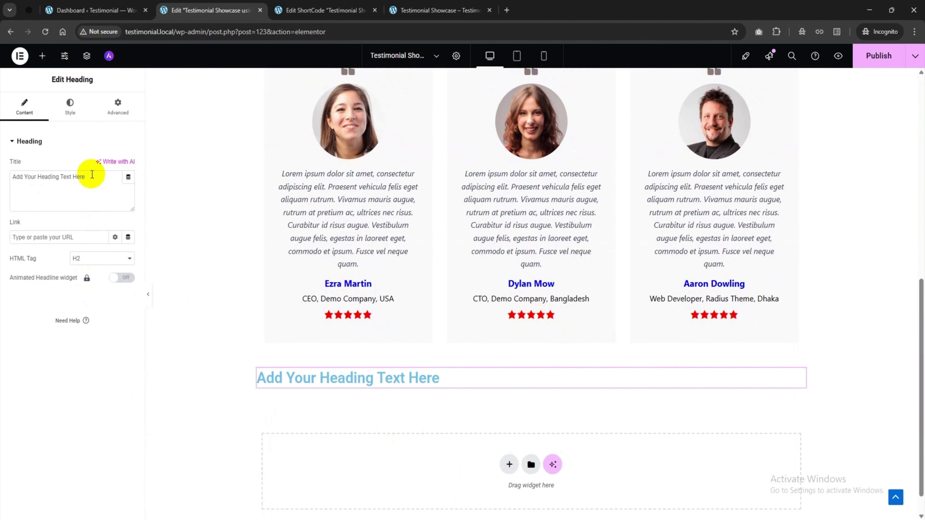
pyautogui.write('Slider Layout')
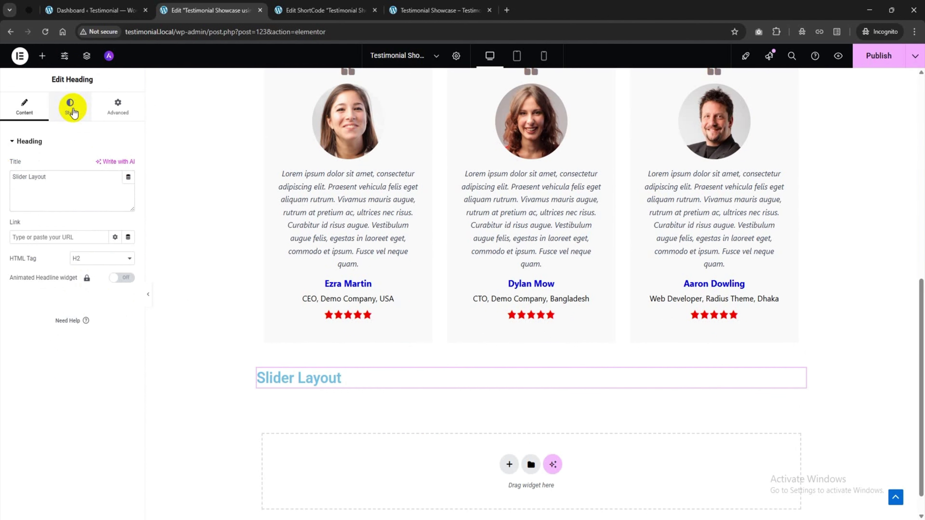
# Centre the Slider Layout heading and colour it blue #4545FF
pyautogui.click(73, 111)
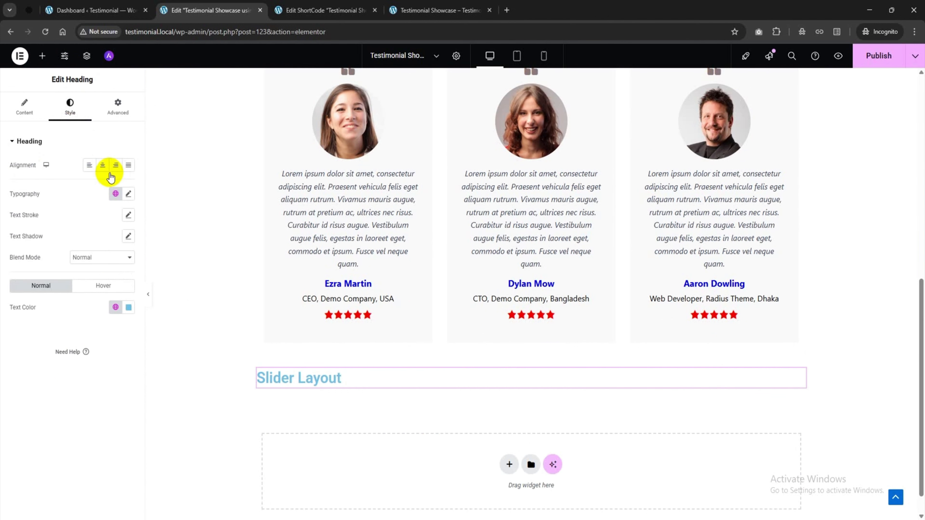
pyautogui.click(102, 165)
pyautogui.click(129, 308)
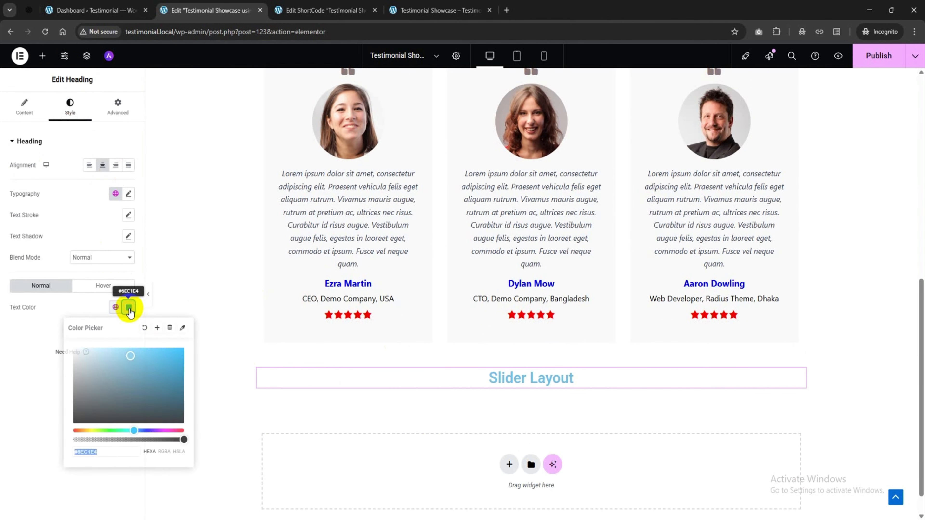
pyautogui.moveTo(148, 429); pyautogui.dragTo(155, 431)
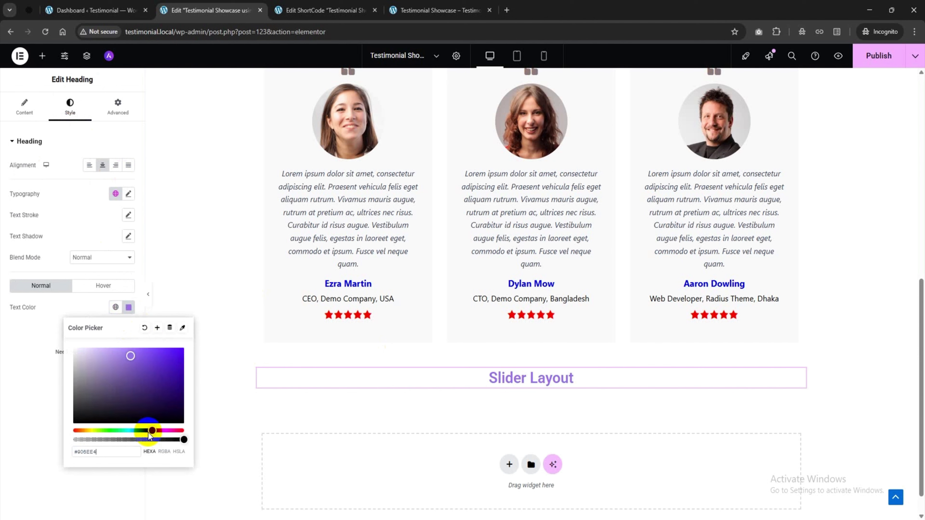
pyautogui.write('#4545FF')
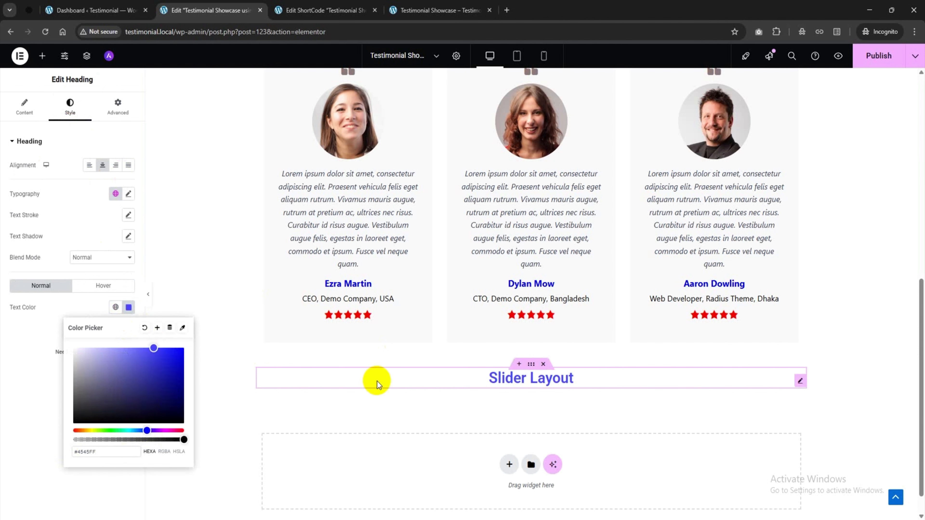
pyautogui.click(109, 481)
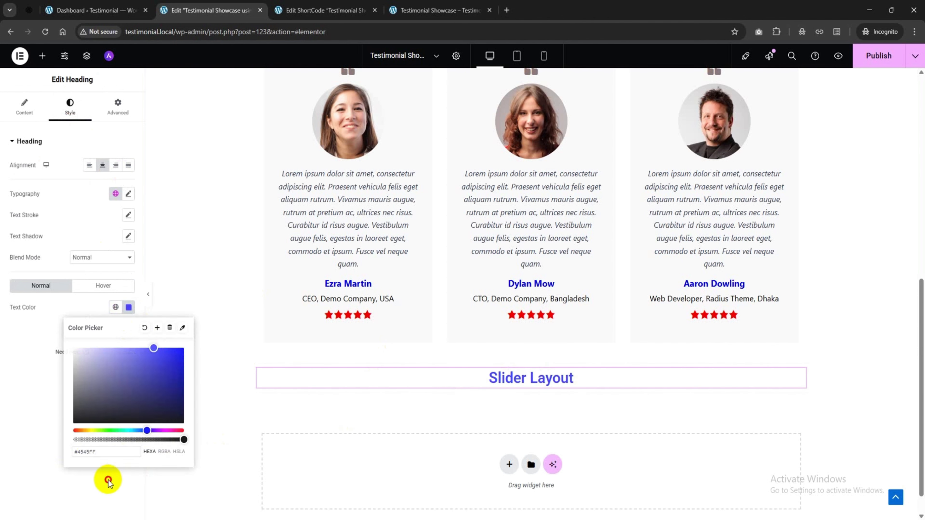
pyautogui.click(42, 58)
# Place a testimonial slider below the Slider Layout heading and advance it once
pyautogui.scroll(-1, 529, 266)
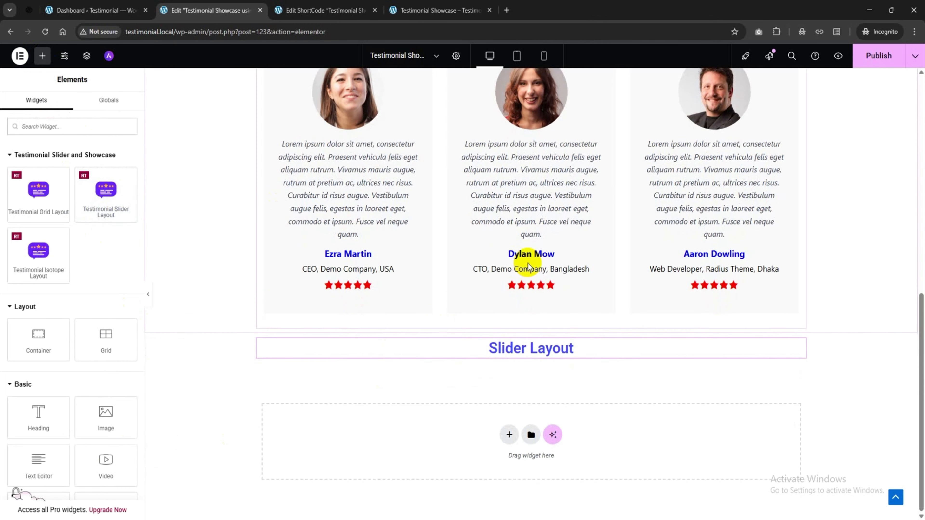
pyautogui.moveTo(111, 209); pyautogui.dragTo(550, 357)
pyautogui.scroll(-4, 469, 374)
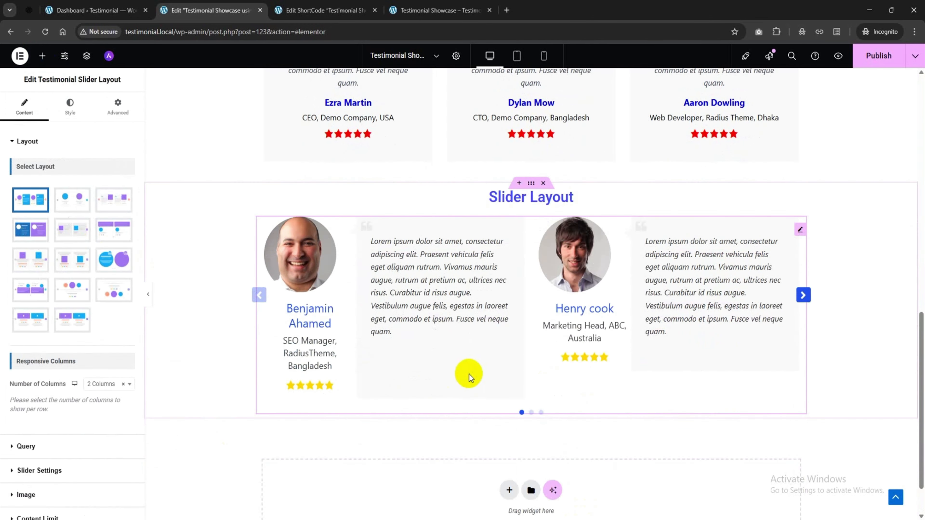
pyautogui.click(532, 413)
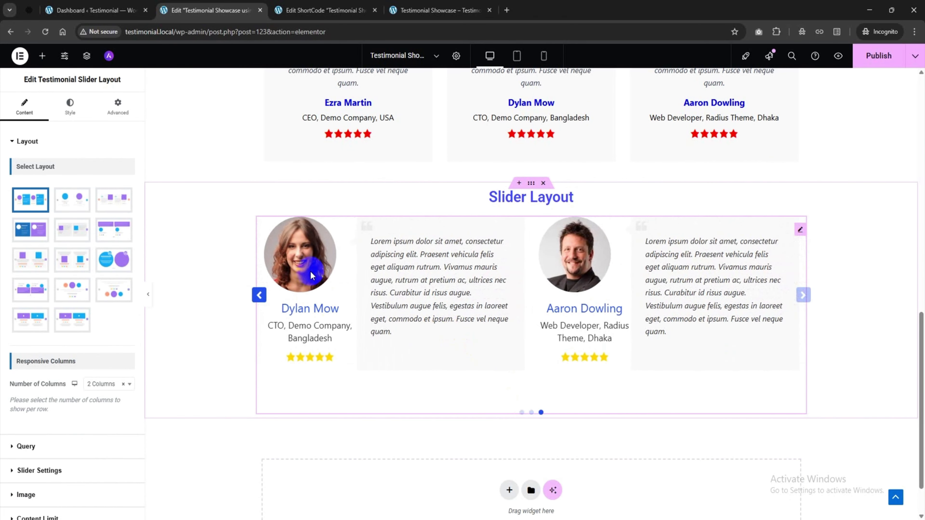
# Try the slider's alternative layout designs, ending with photo above text
pyautogui.click(71, 201)
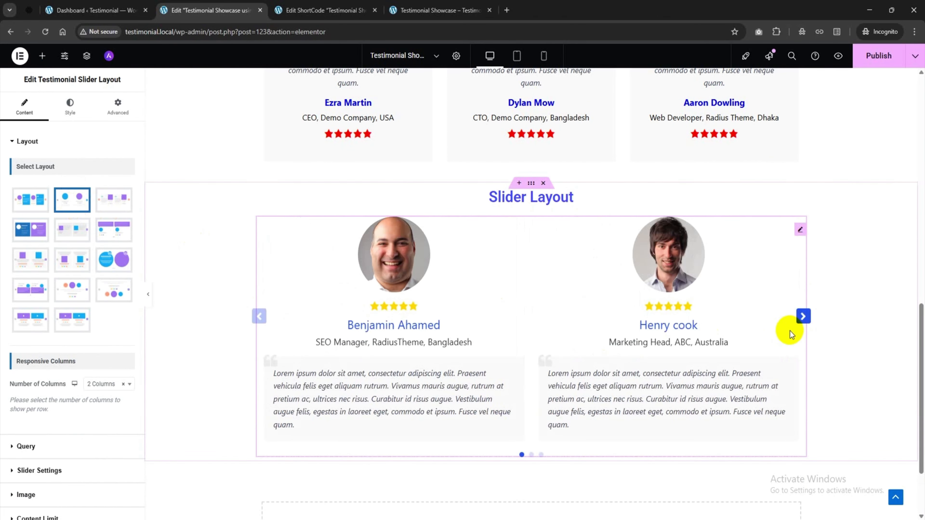
pyautogui.click(804, 316)
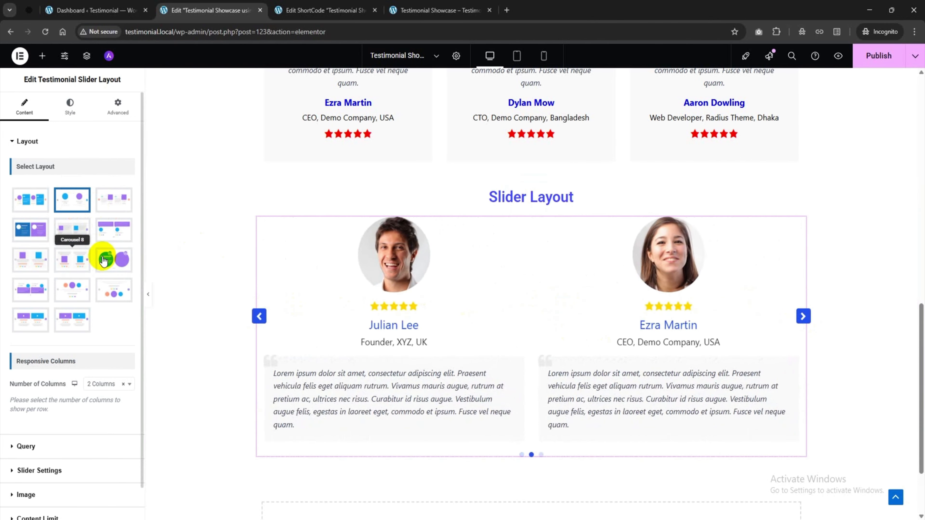
pyautogui.click(72, 259)
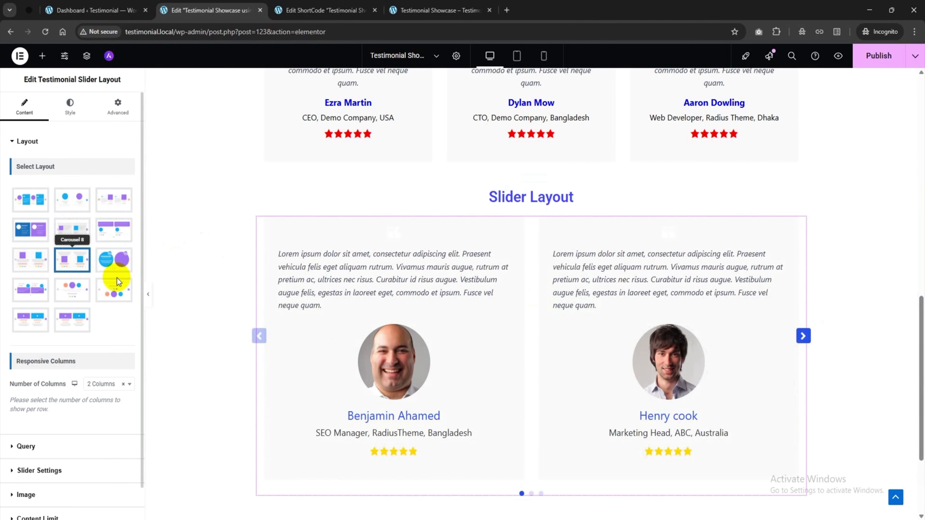
pyautogui.click(35, 258)
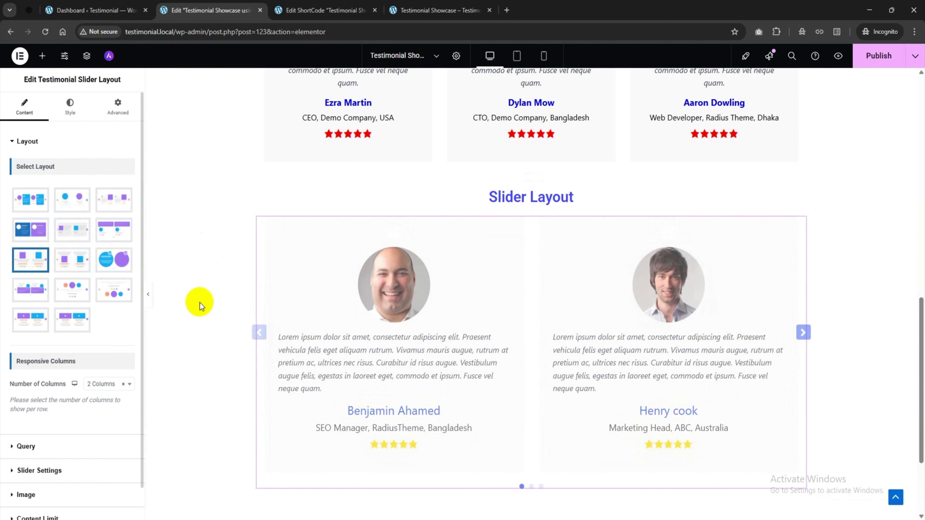
# Show three testimonials per slide and step the slider forward to check it
pyautogui.scroll(-1, 96, 361)
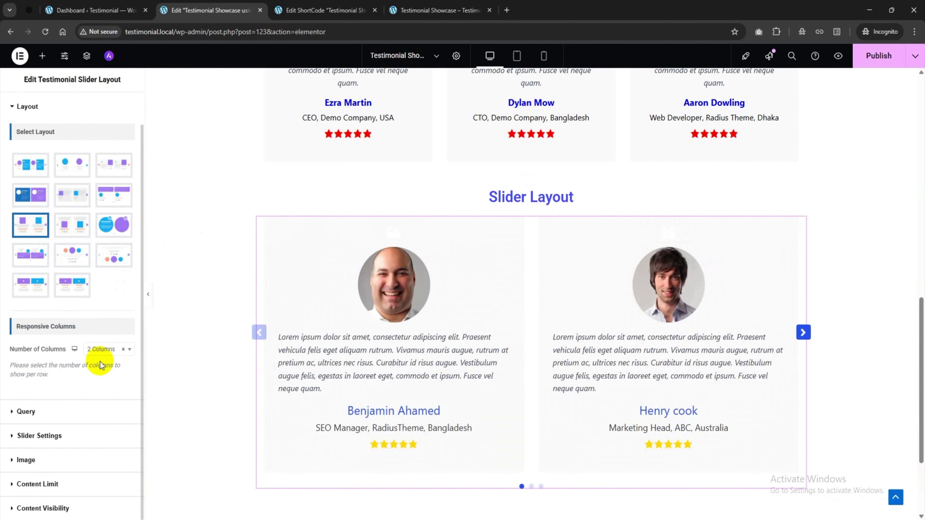
pyautogui.click(101, 402)
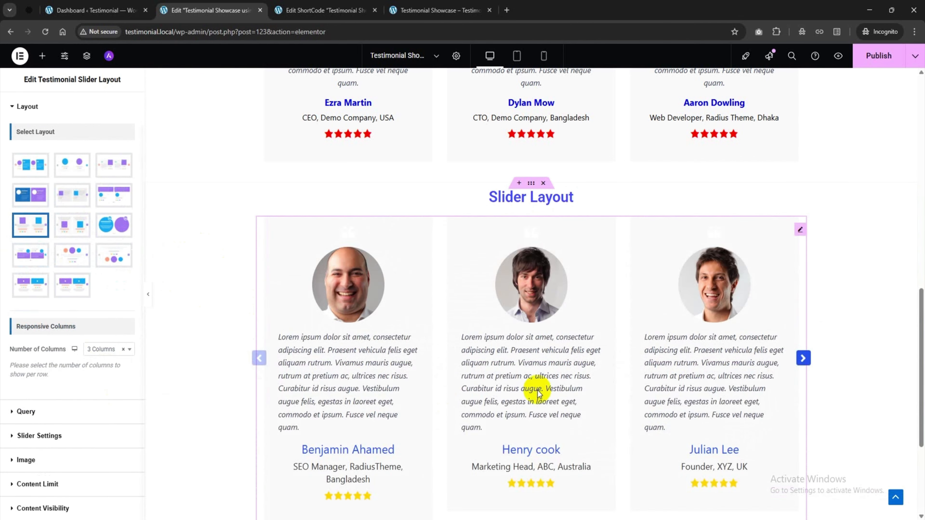
pyautogui.scroll(-2, 546, 385)
pyautogui.click(803, 258)
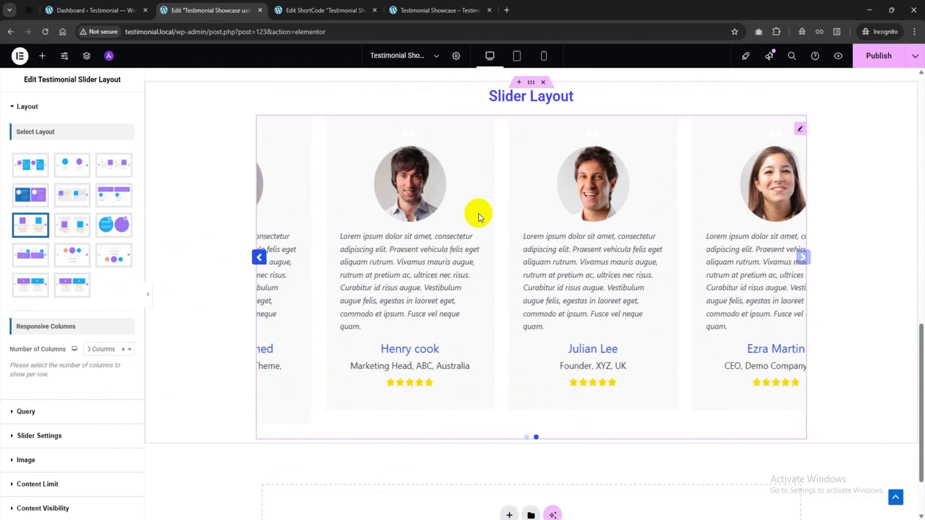
pyautogui.click(258, 257)
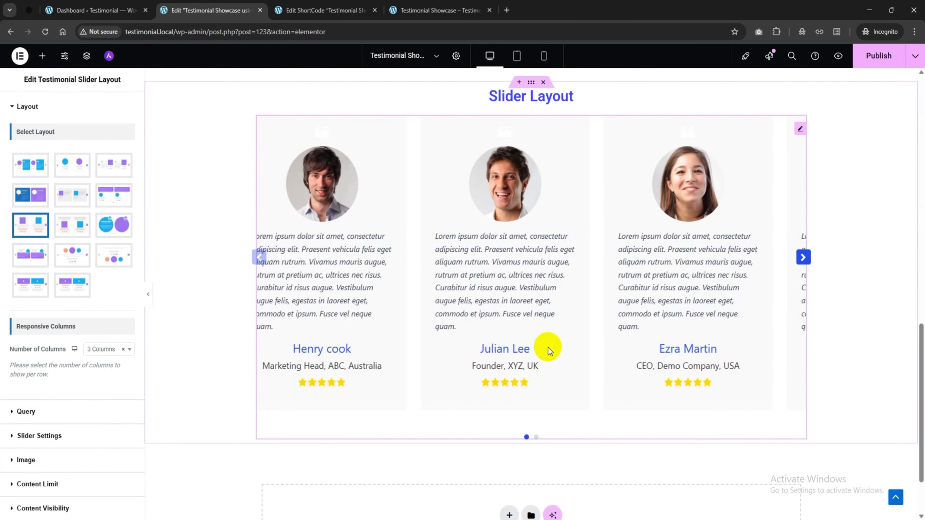
pyautogui.scroll(-2, 563, 347)
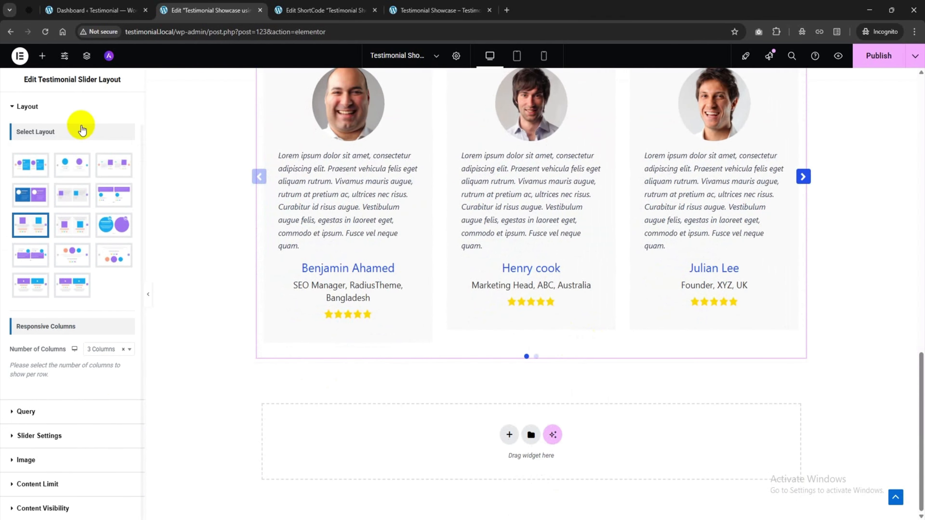
# Add an 'Isotope Layout' heading below the slider, centred and coloured the same blue
pyautogui.click(45, 58)
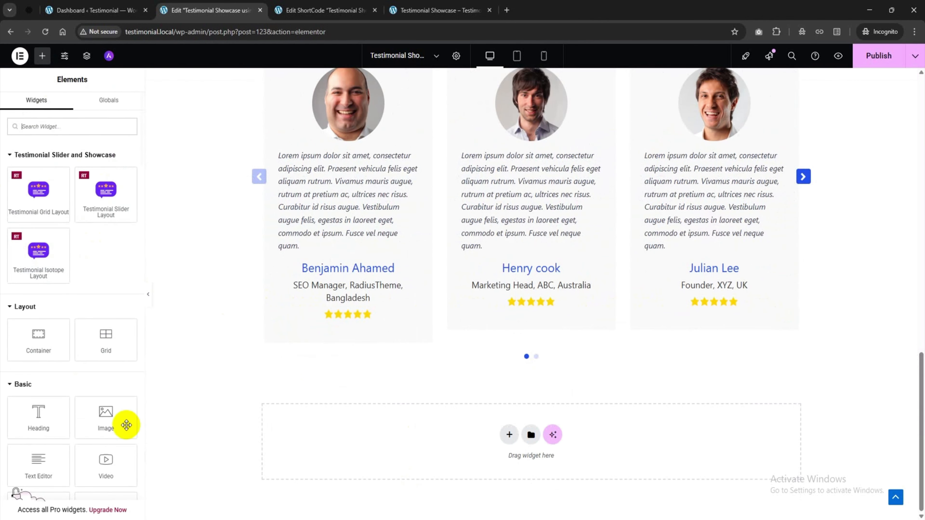
pyautogui.moveTo(50, 422); pyautogui.dragTo(445, 434)
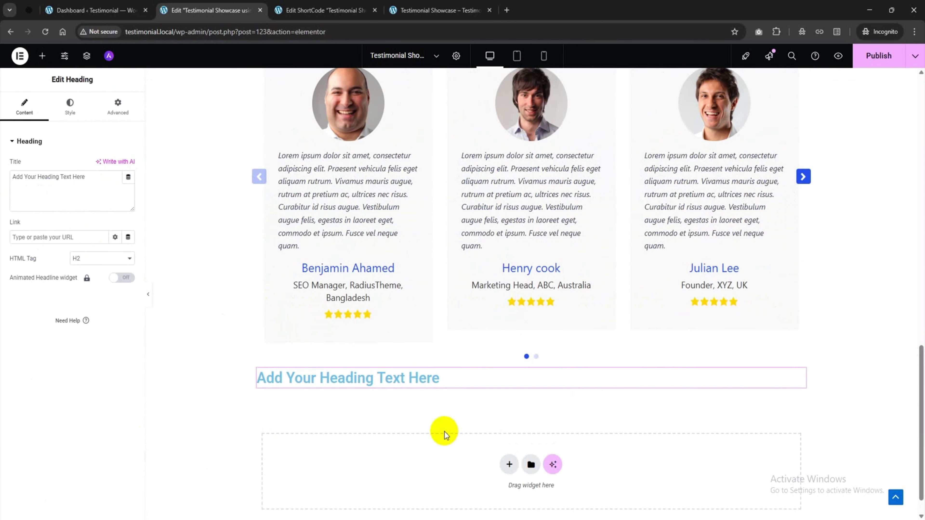
pyautogui.write('Iso')
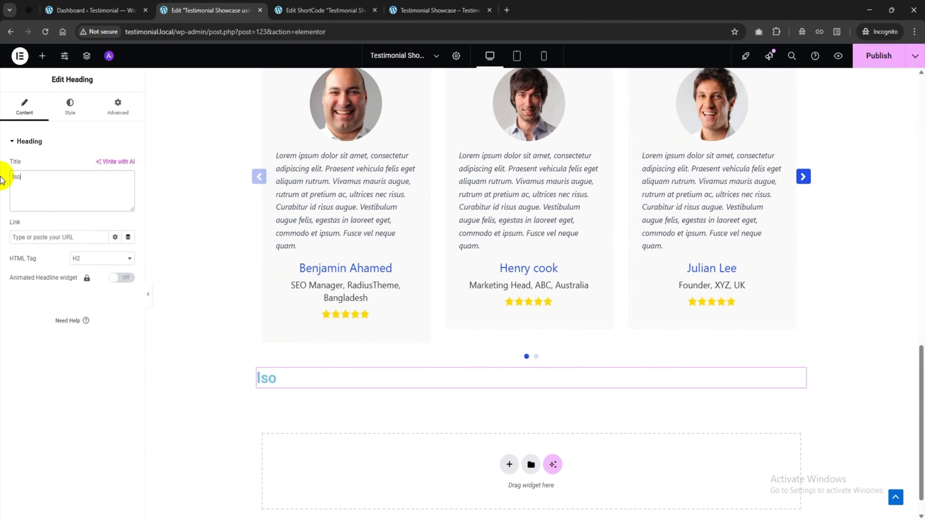
pyautogui.write('tope Layout')
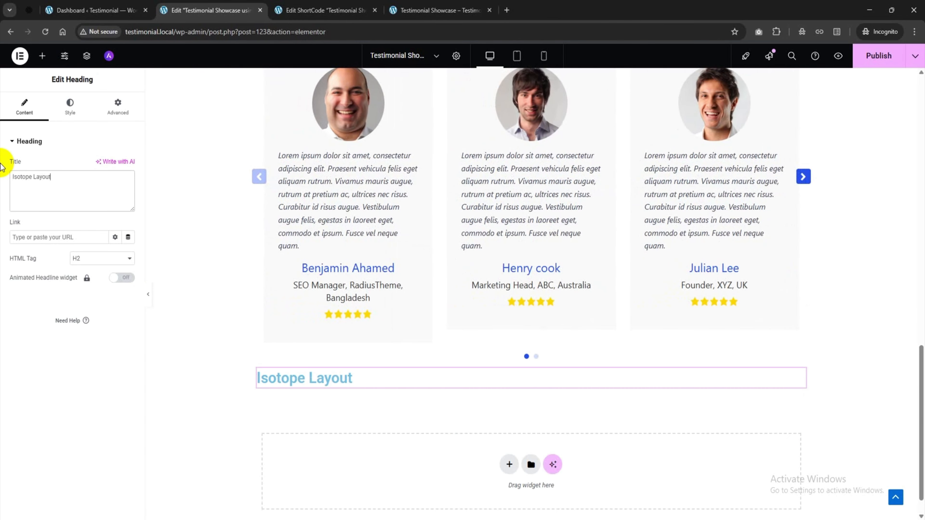
pyautogui.click(71, 106)
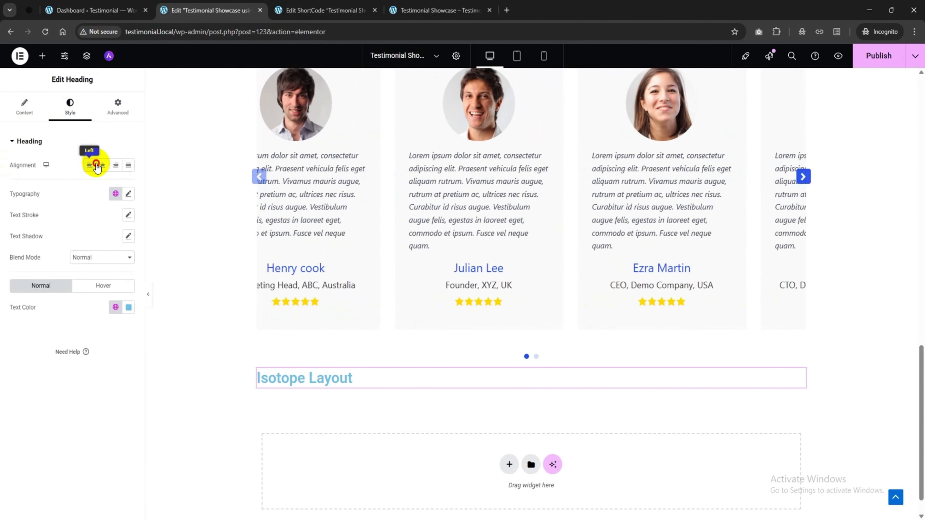
pyautogui.click(103, 165)
pyautogui.click(128, 307)
pyautogui.hotkey('ctrl', 'v')
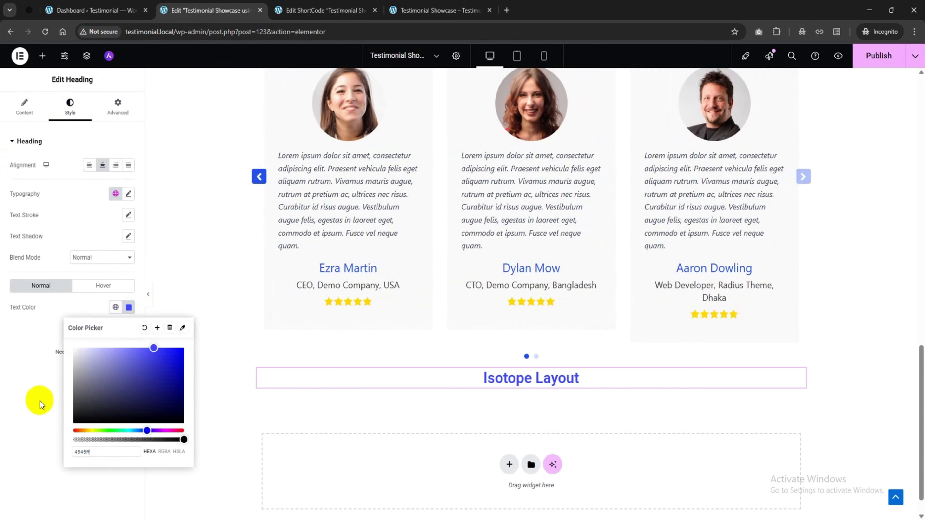
pyautogui.click(40, 401)
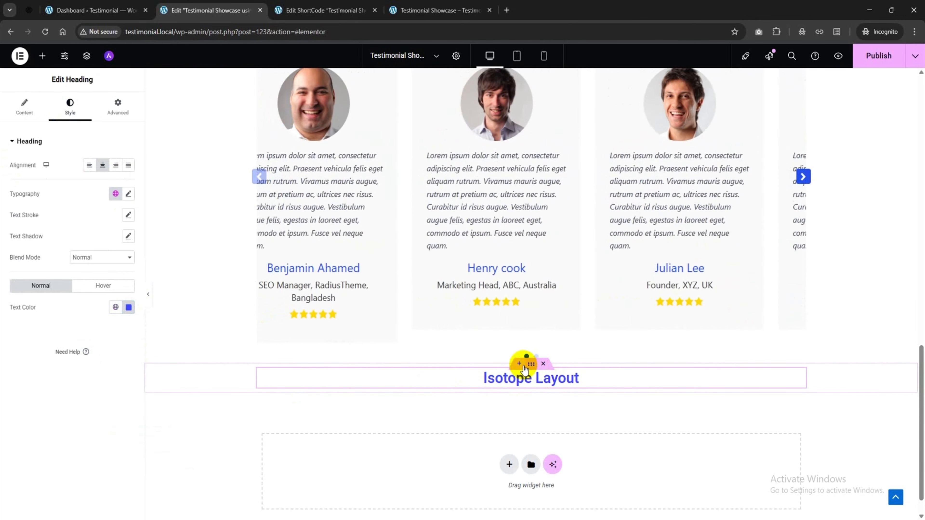
# Give the heading's container a top margin of 50 px
pyautogui.click(530, 364)
pyautogui.click(117, 106)
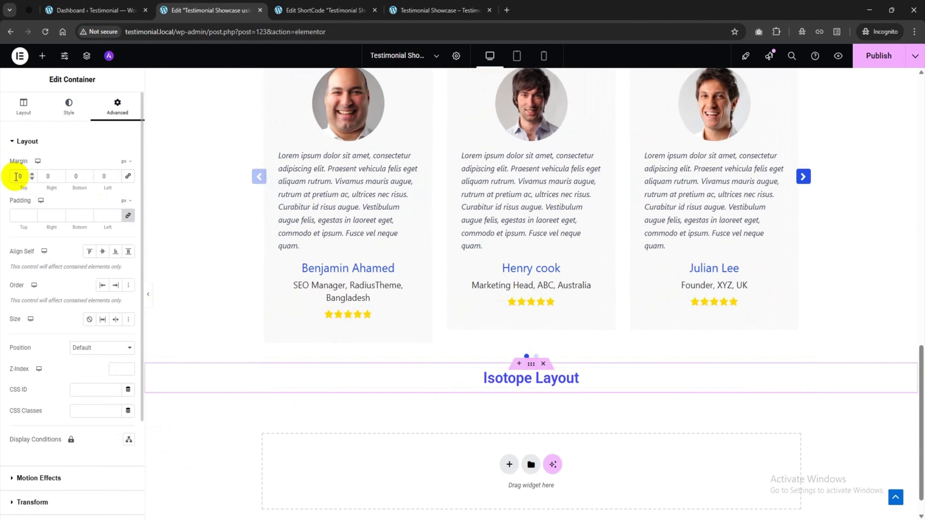
pyautogui.write('5')
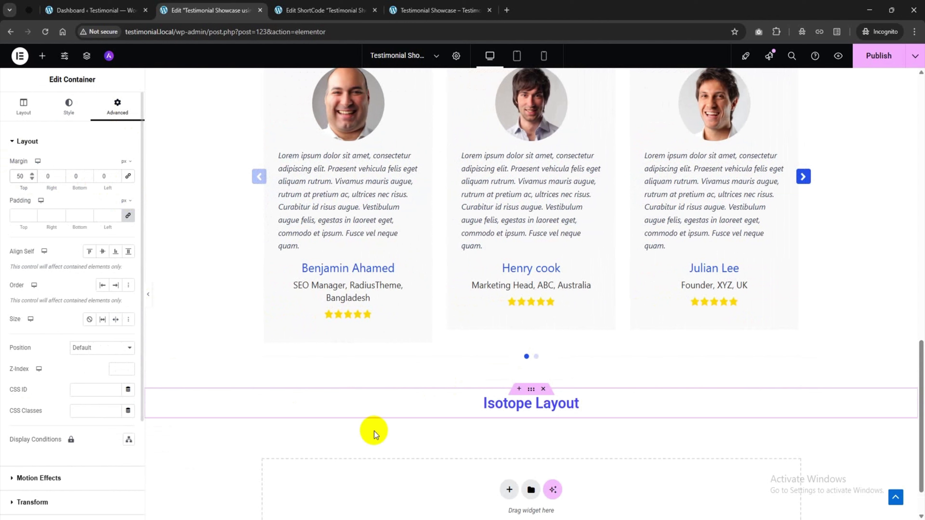
# Place the Testimonial Isotope Layout widget under the Isotope Layout heading
pyautogui.click(42, 55)
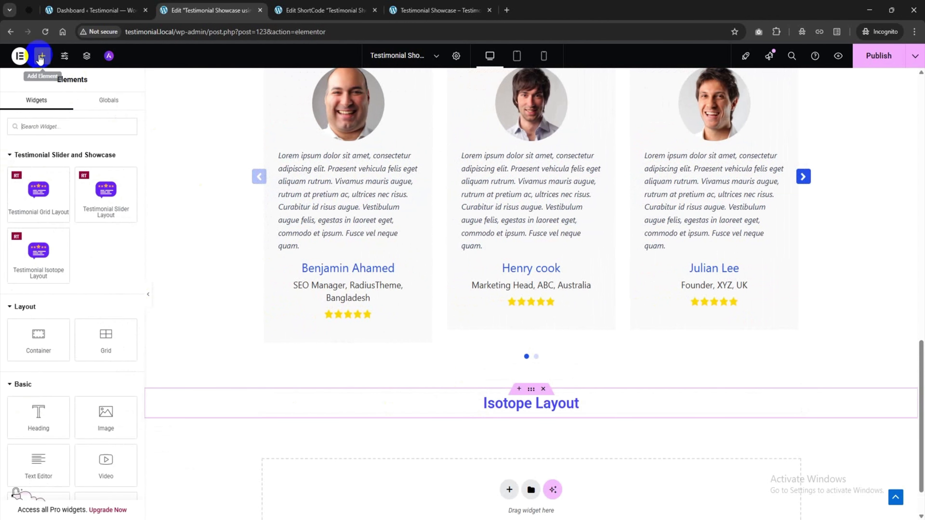
pyautogui.scroll(-1, 202, 270)
pyautogui.moveTo(38, 251); pyautogui.dragTo(524, 356)
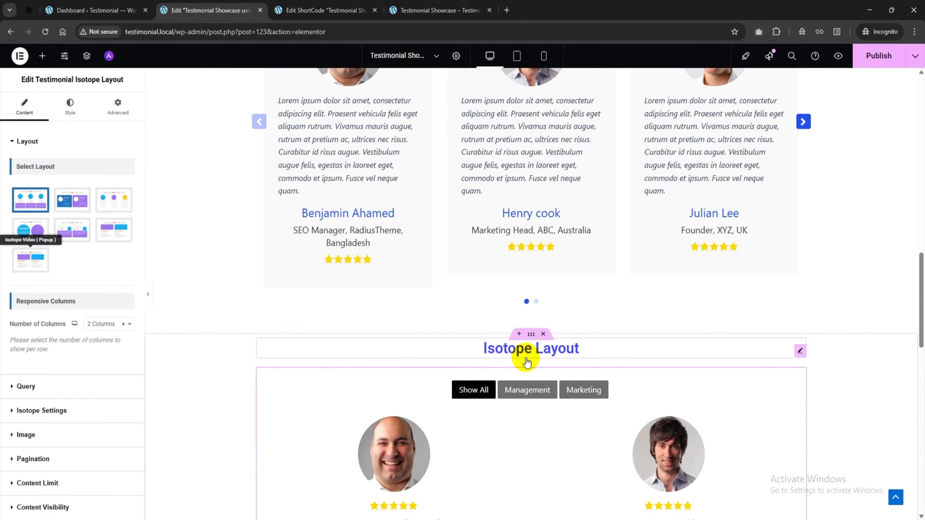
# Test the Management and Marketing filters, then switch the widget to the third layout style
pyautogui.scroll(-4, 482, 403)
pyautogui.click(537, 245)
pyautogui.click(591, 243)
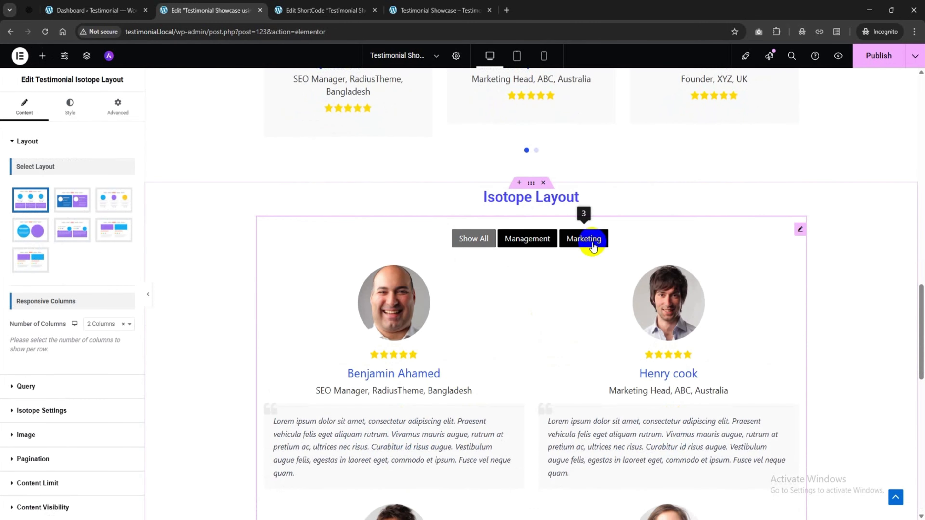
pyautogui.click(52, 197)
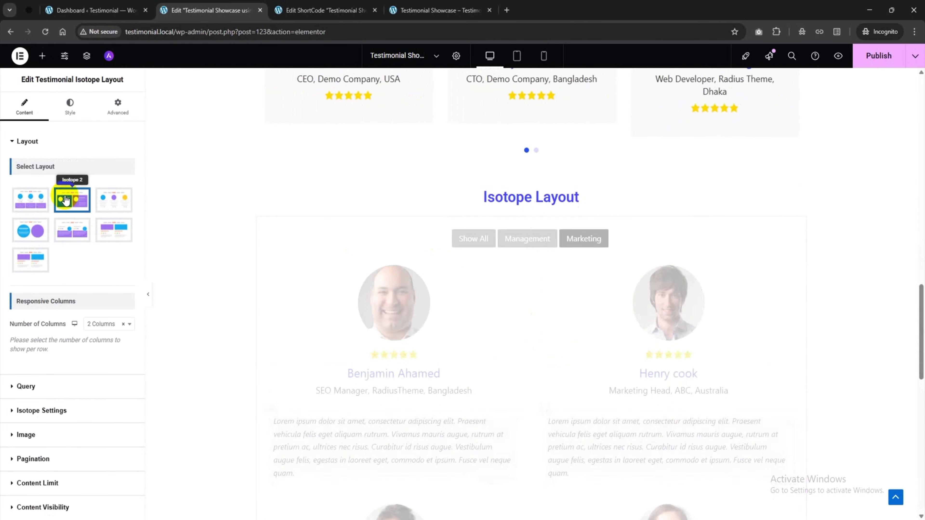
pyautogui.scroll(-9, 542, 267)
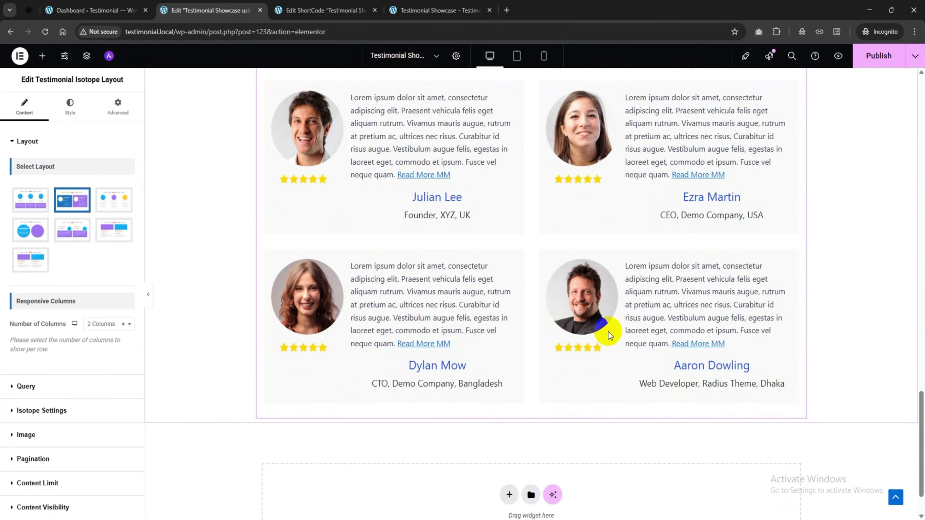
pyautogui.scroll(5, 597, 328)
pyautogui.click(97, 206)
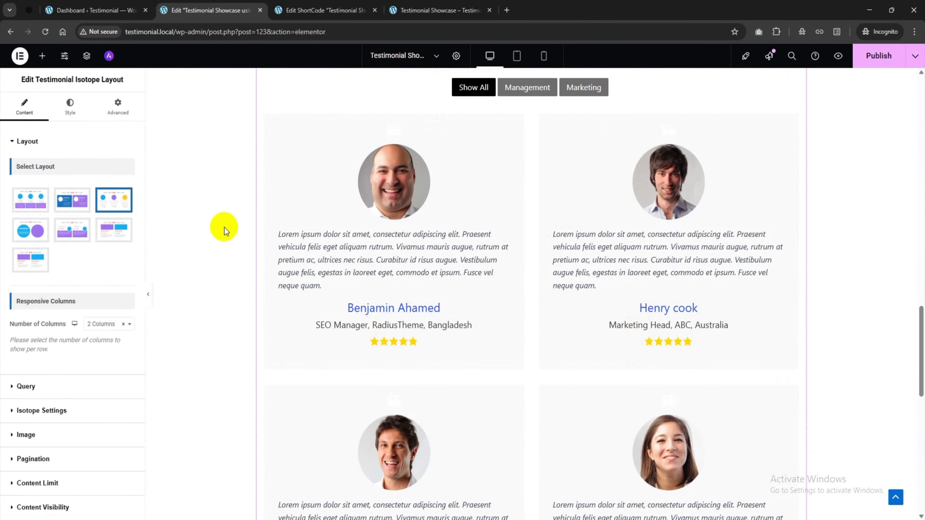
pyautogui.scroll(-5, 500, 275)
pyautogui.scroll(5, 508, 281)
pyautogui.scroll(1, 508, 281)
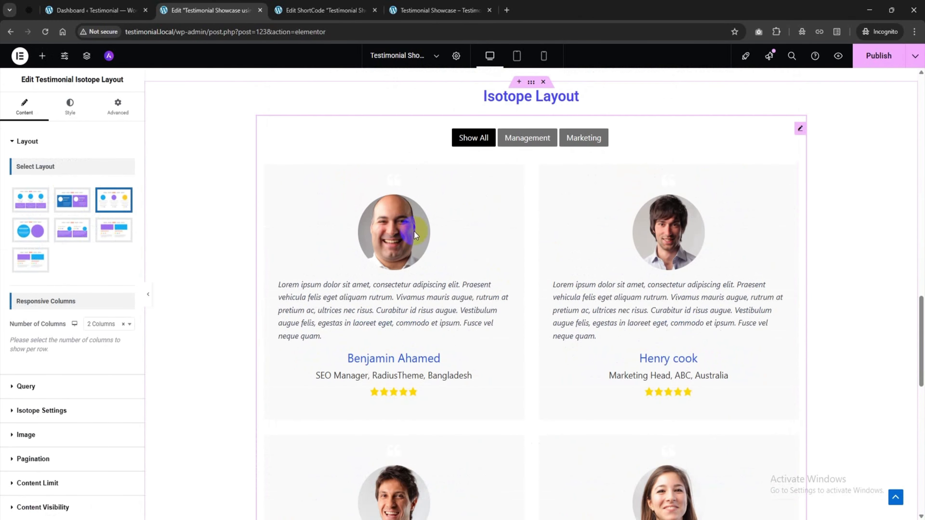
# Set the Isotope widget's number of columns to 2 after trying 3
pyautogui.click(104, 377)
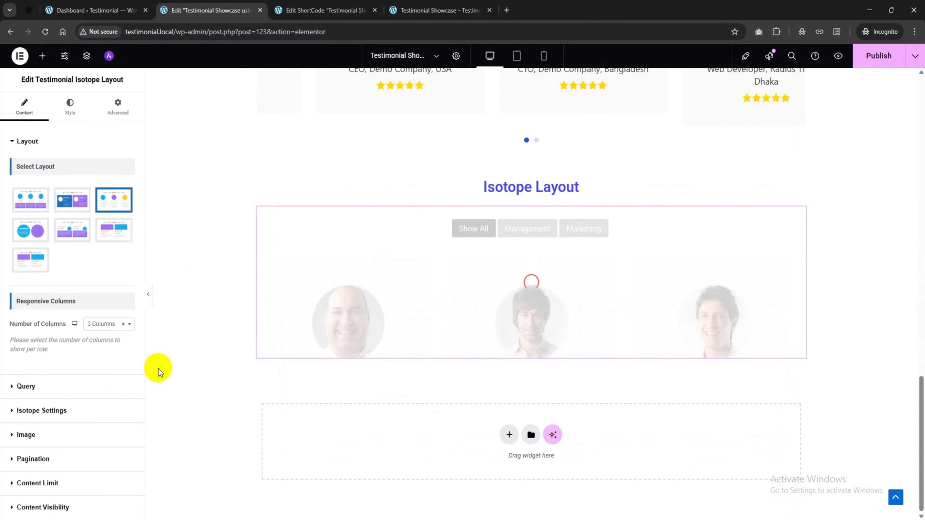
pyautogui.scroll(-5, 543, 289)
pyautogui.scroll(5, 516, 284)
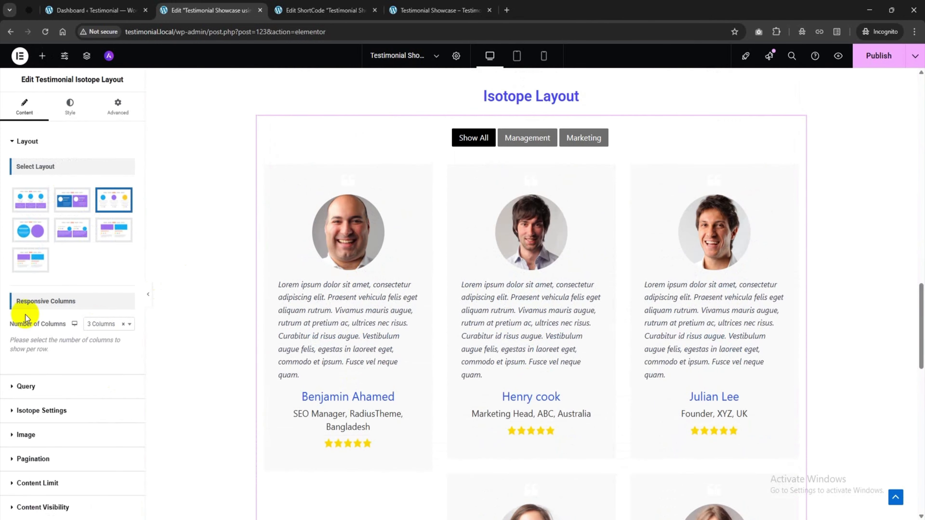
pyautogui.click(127, 325)
pyautogui.click(107, 362)
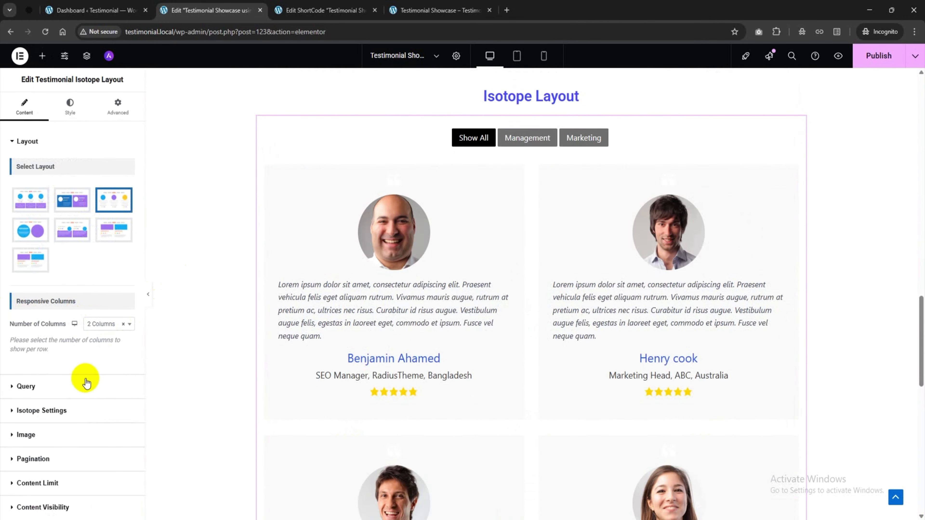
pyautogui.click(85, 386)
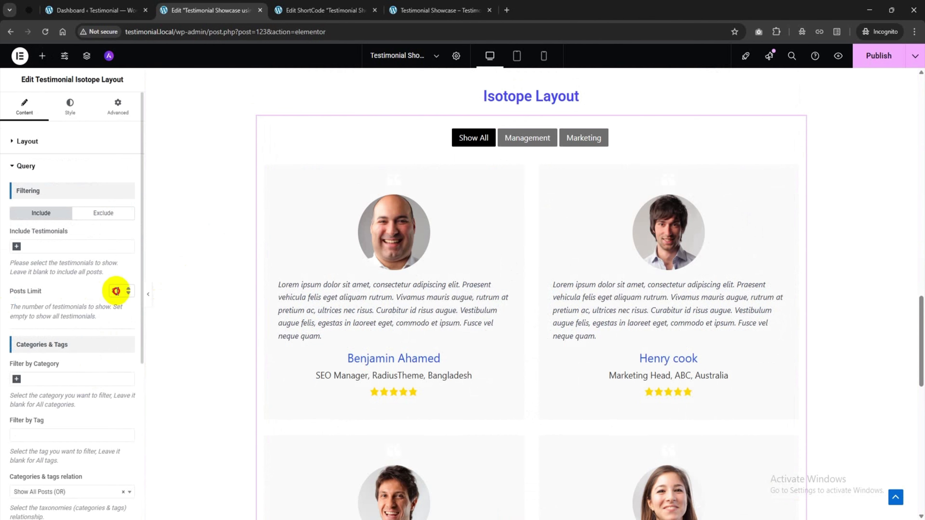
# Limit the Isotope widget to 2 posts and apply the Marketing filter in the preview
pyautogui.write('2')
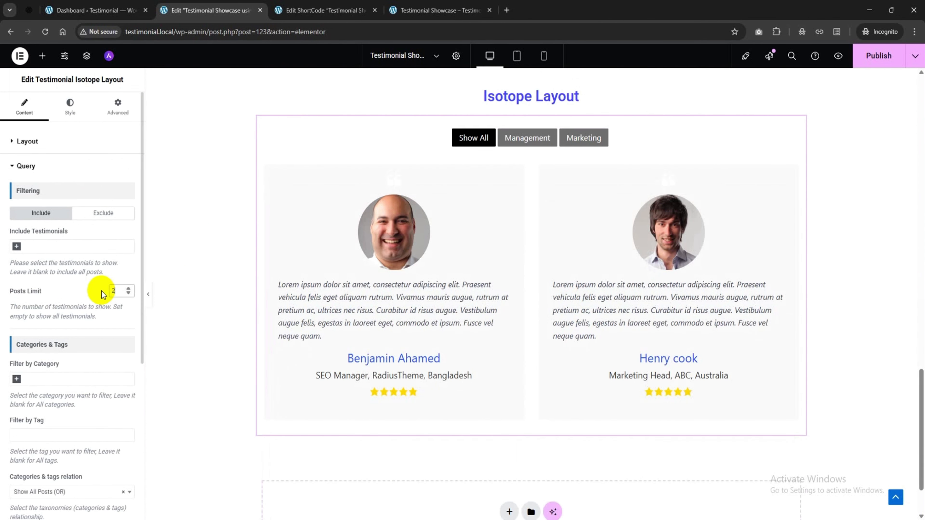
pyautogui.click(532, 145)
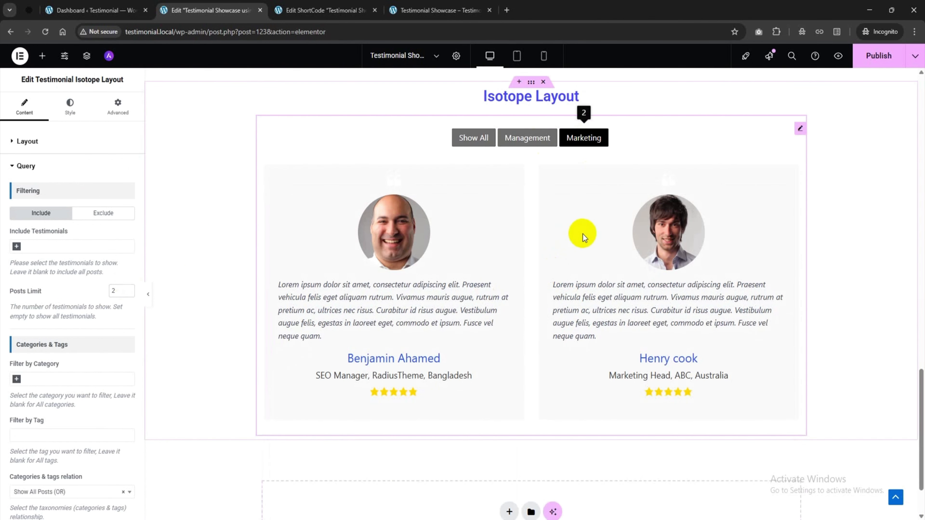
pyautogui.scroll(-6, 67, 365)
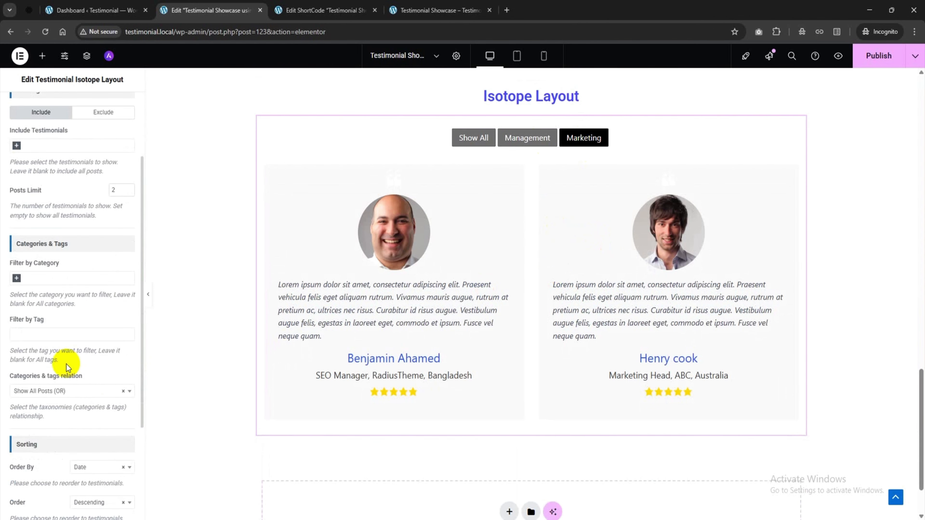
# Set the Isotope filter type to Rating, leaving the search filter switched off
pyautogui.click(35, 413)
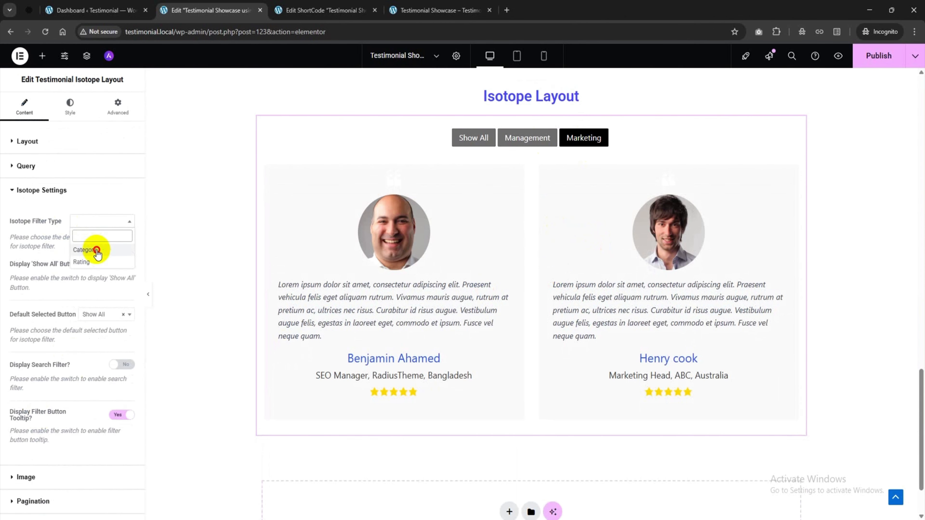
pyautogui.click(97, 250)
pyautogui.click(91, 223)
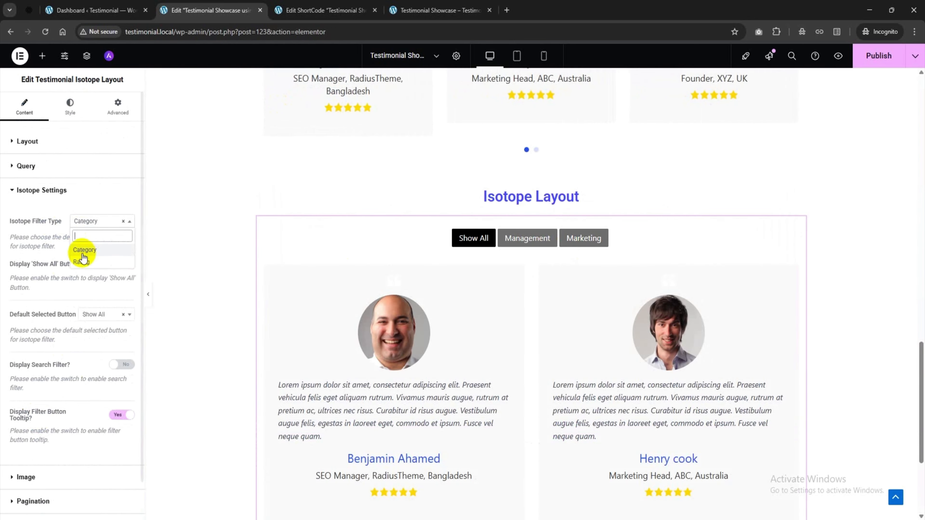
pyautogui.click(82, 260)
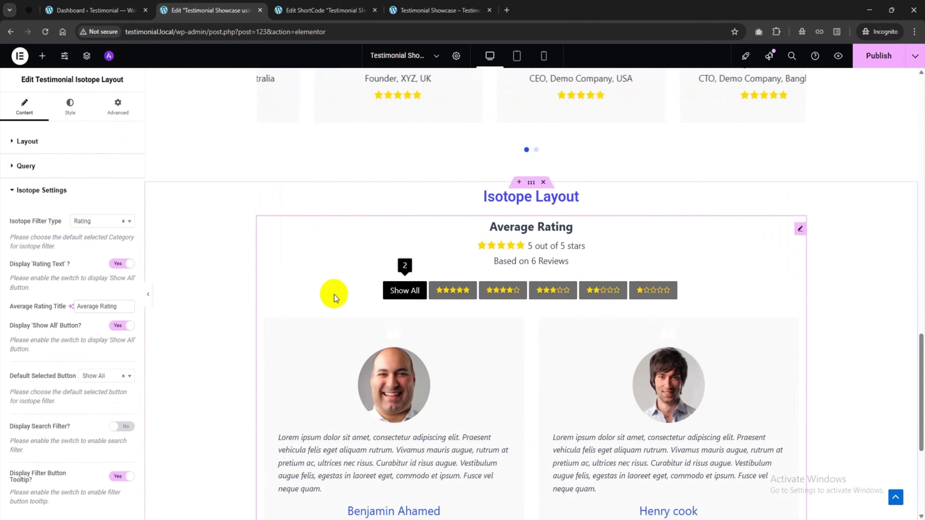
pyautogui.scroll(-3, 74, 322)
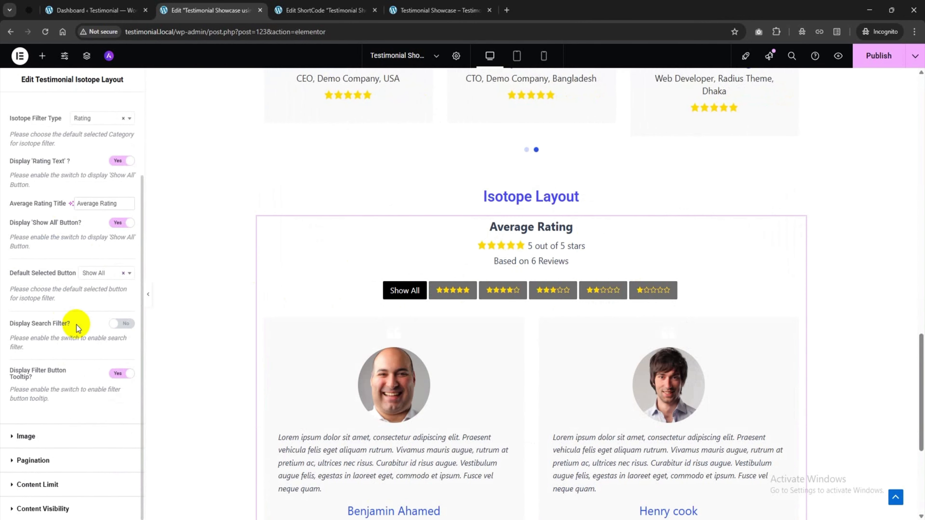
pyautogui.click(111, 324)
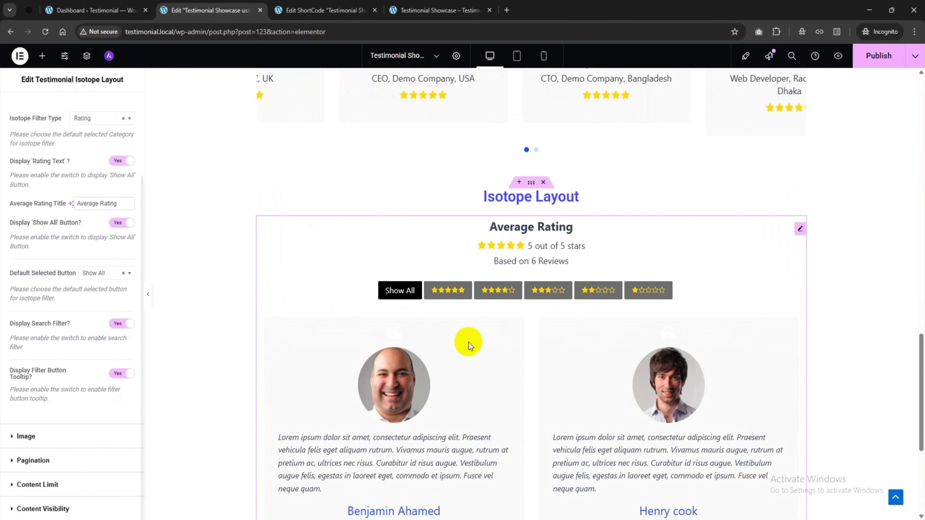
pyautogui.click(118, 324)
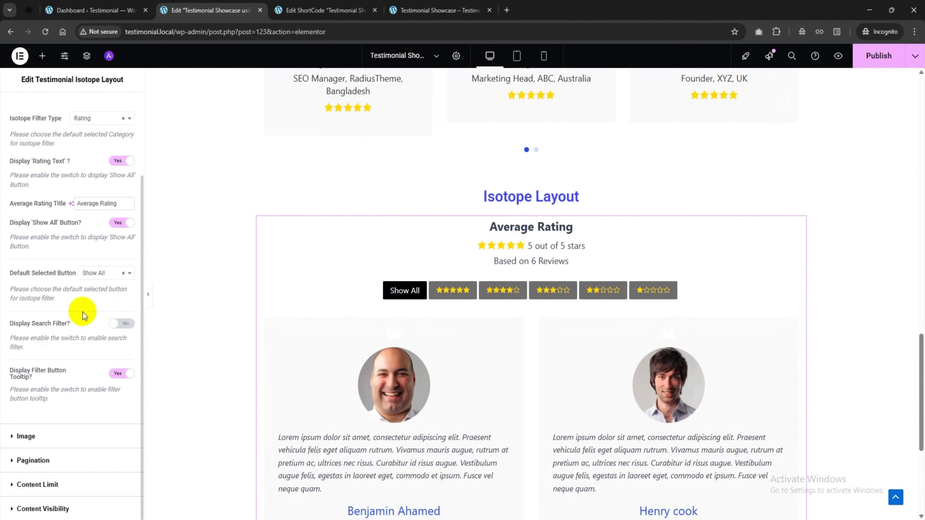
# Review the Isotope widget's image size, content limit and content visibility options without changes
pyautogui.click(41, 436)
pyautogui.click(71, 248)
pyautogui.click(75, 255)
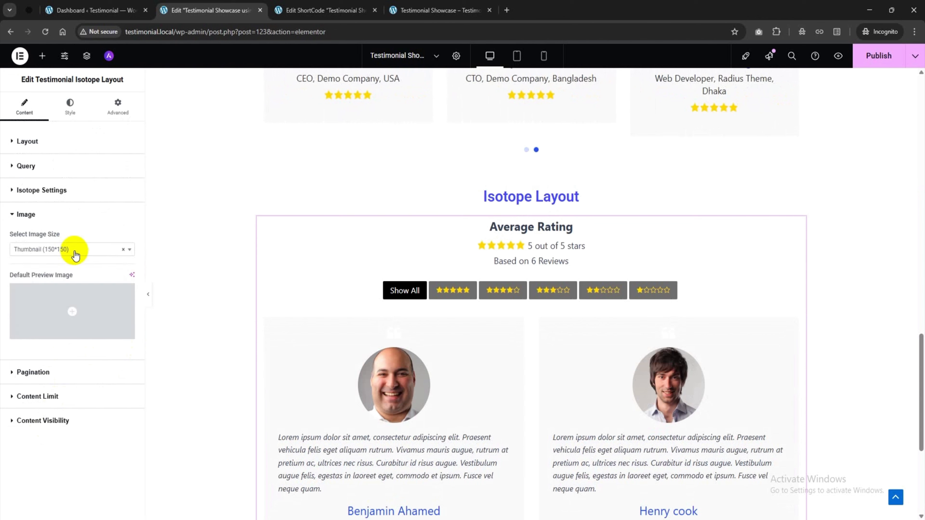
pyautogui.click(54, 398)
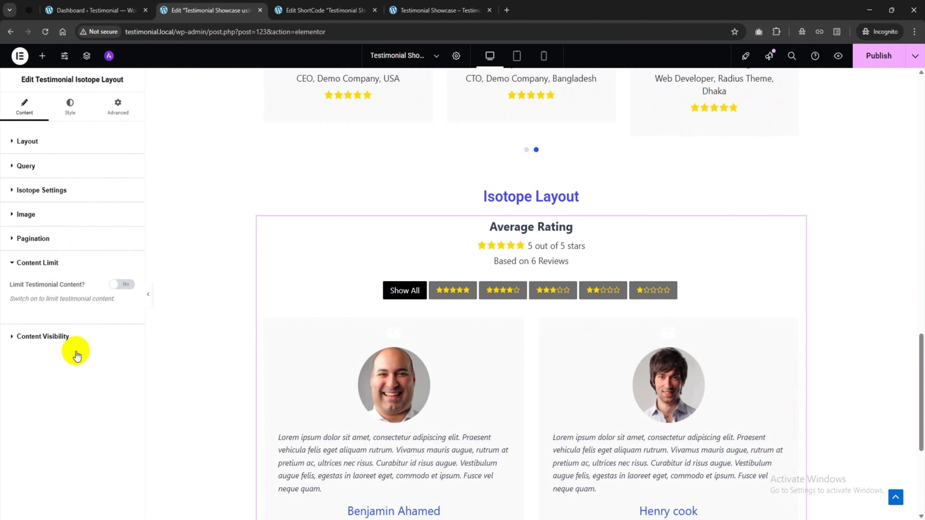
pyautogui.click(78, 339)
pyautogui.scroll(-5, 80, 408)
pyautogui.scroll(5, 70, 401)
# Look over the widget's Style options, then publish the page and open its preview
pyautogui.click(72, 109)
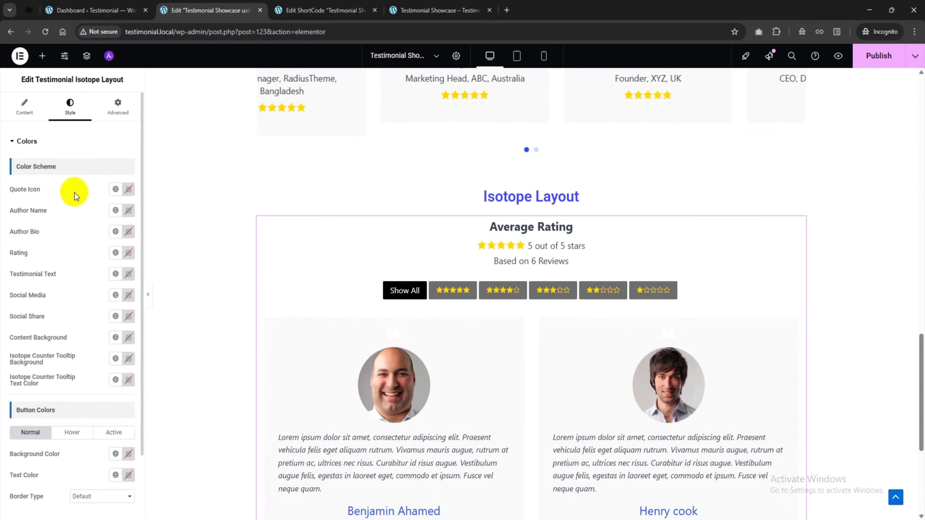
pyautogui.scroll(-3, 87, 204)
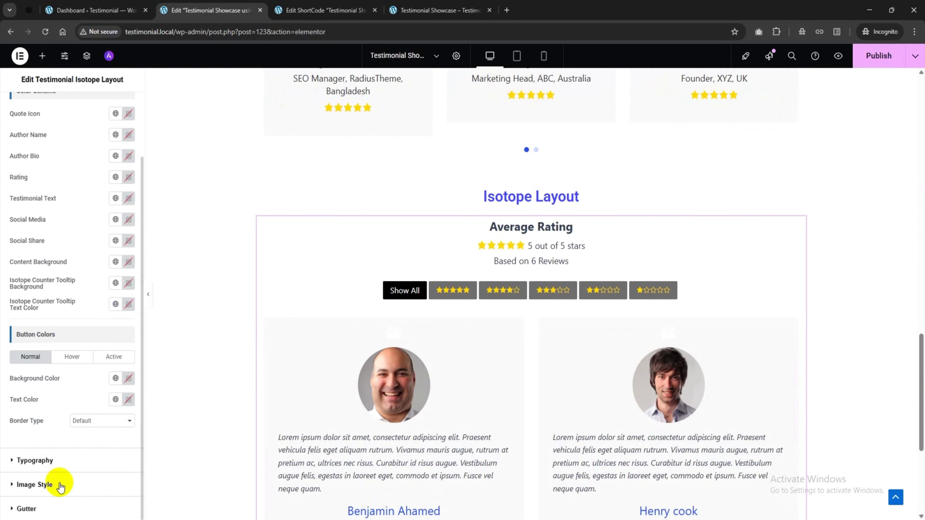
pyautogui.scroll(3, 91, 294)
pyautogui.scroll(-5, 455, 310)
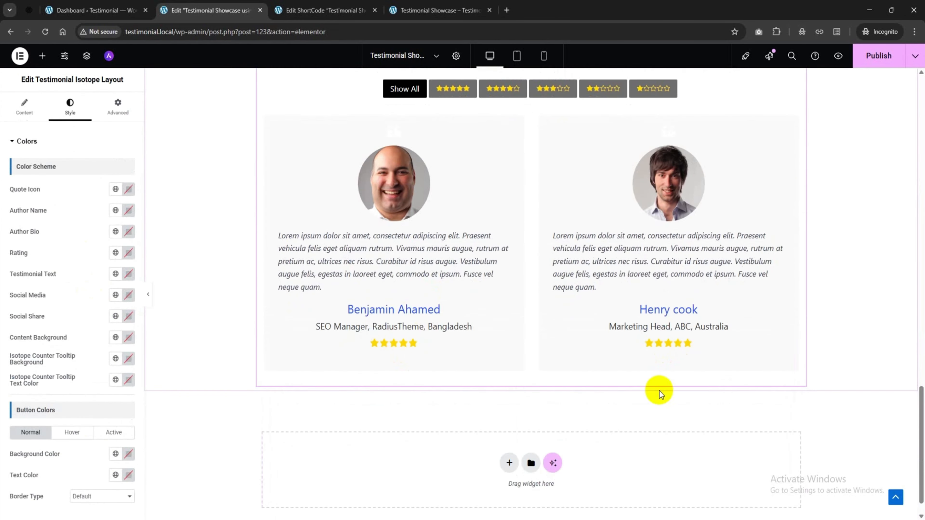
pyautogui.scroll(10, 874, 218)
pyautogui.scroll(1, 893, 128)
pyautogui.click(888, 61)
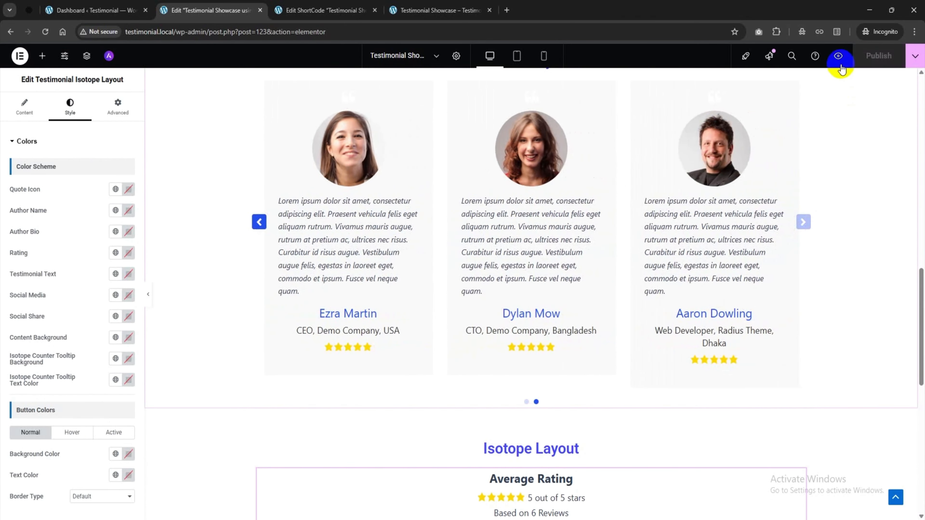
pyautogui.click(837, 57)
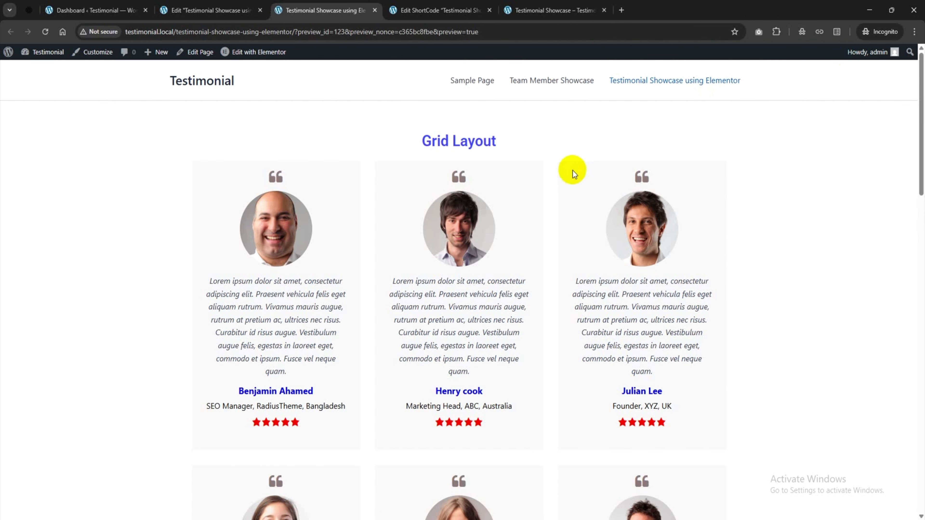
# Scroll through the live Grid, Slider and Isotope layouts, filter to 4-star ratings, and return to top
pyautogui.scroll(-5, 527, 176)
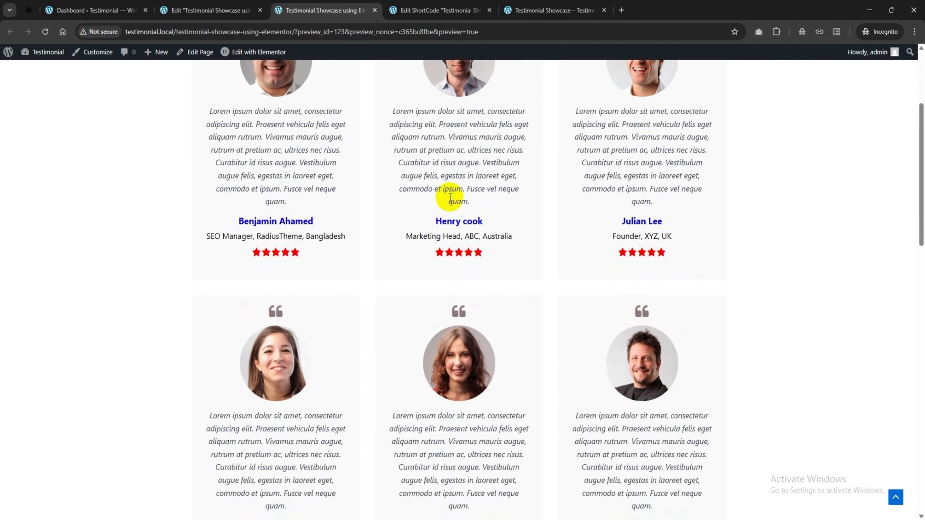
pyautogui.scroll(-10, 450, 196)
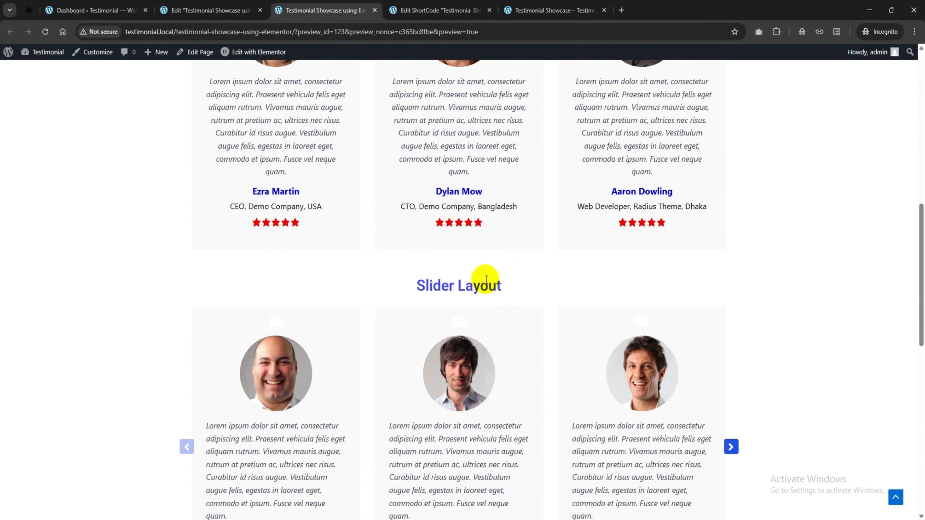
pyautogui.scroll(-3, 486, 279)
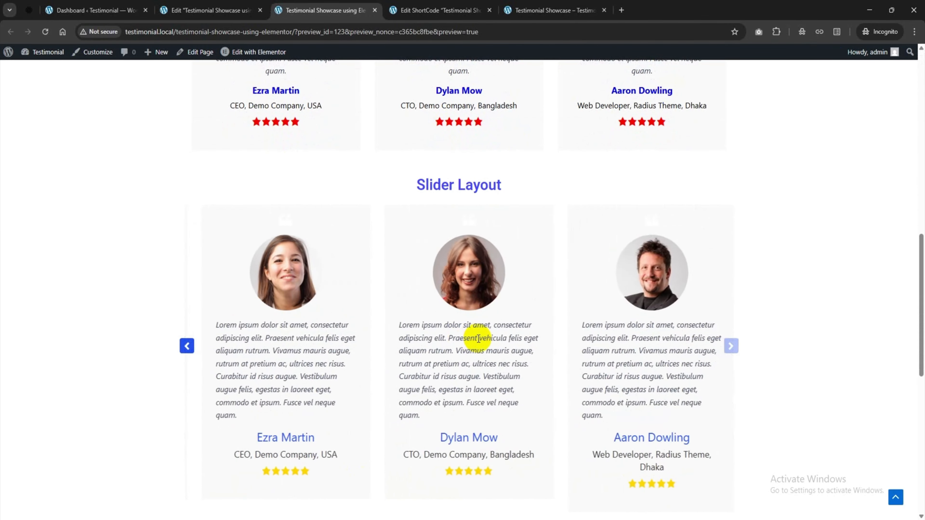
pyautogui.scroll(-9, 478, 339)
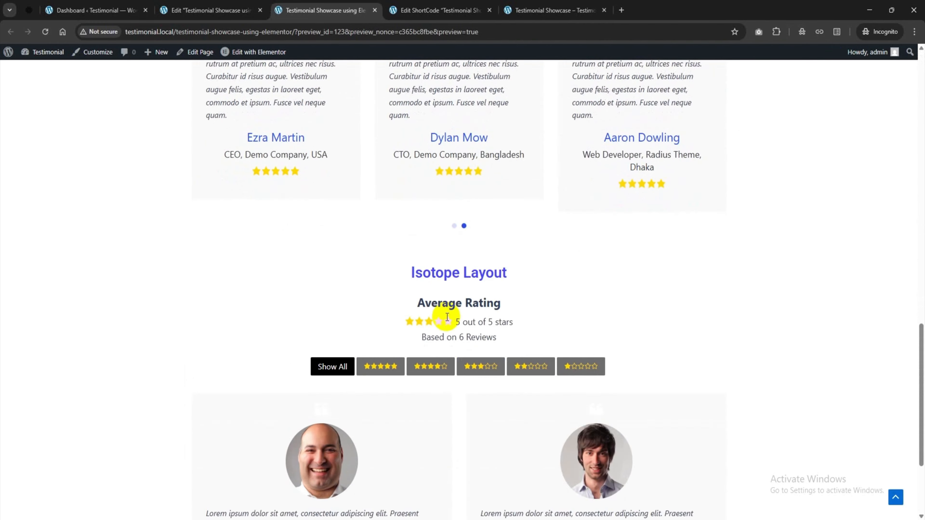
pyautogui.scroll(-3, 419, 273)
pyautogui.scroll(-1, 400, 269)
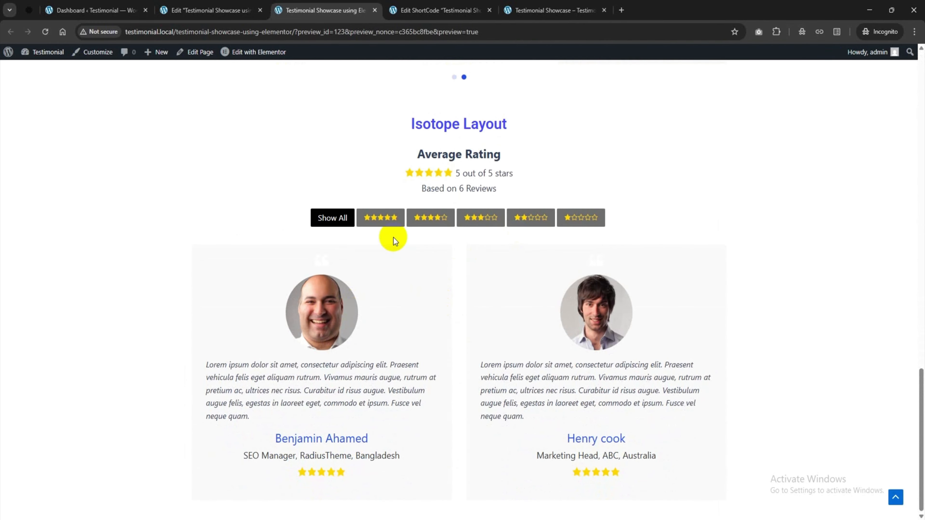
pyautogui.click(430, 220)
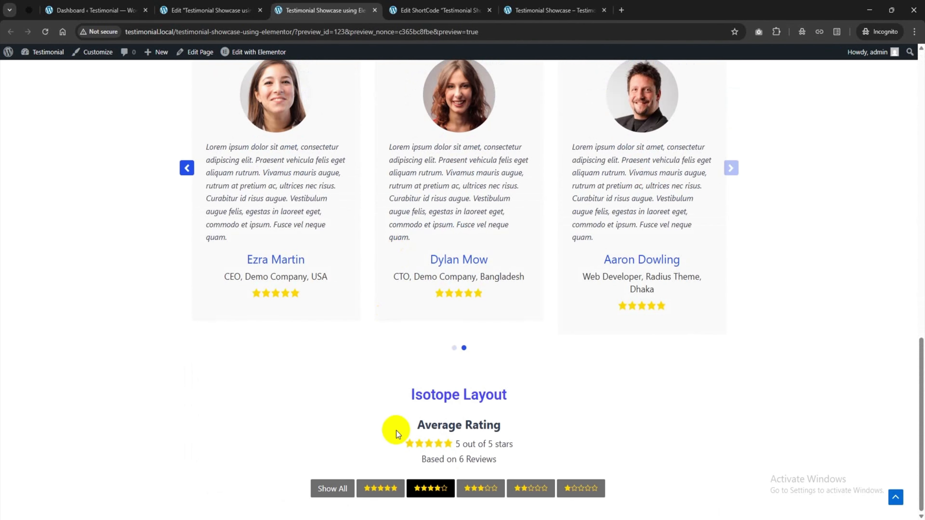
pyautogui.scroll(-7, 389, 362)
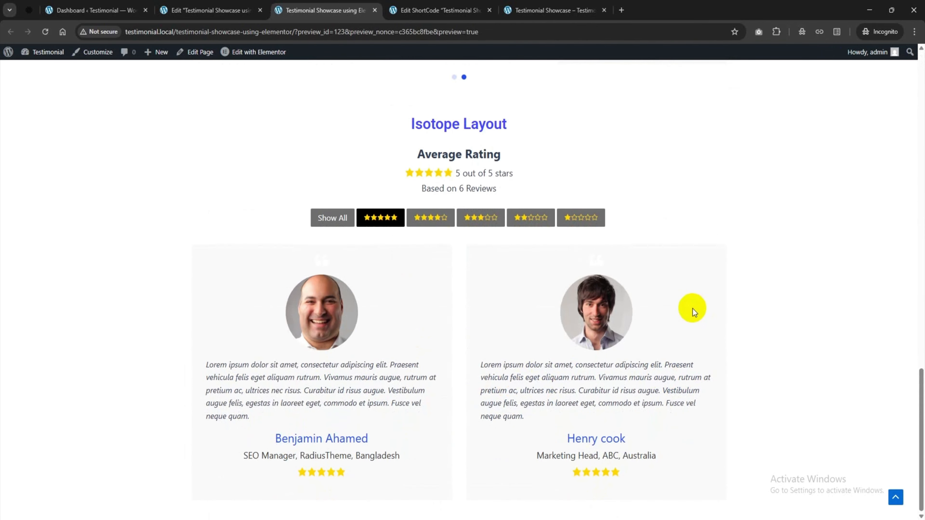
pyautogui.click(895, 497)
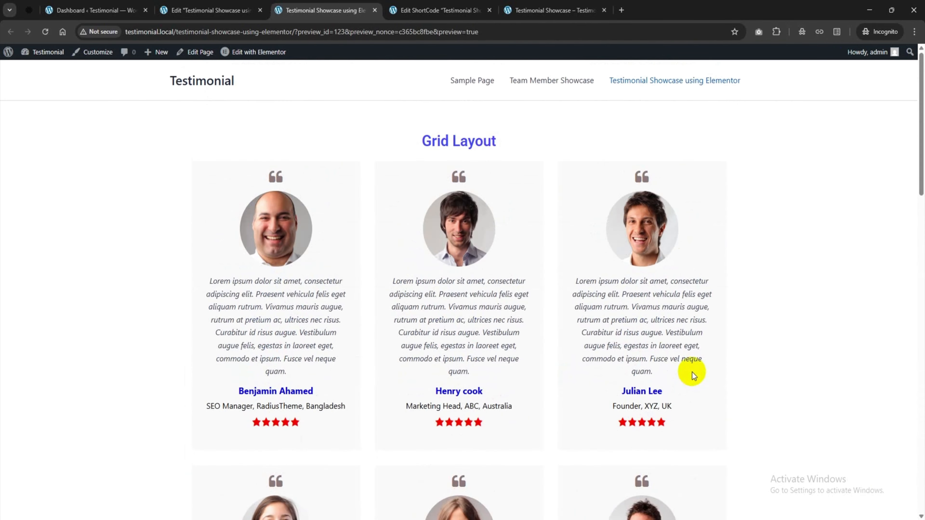